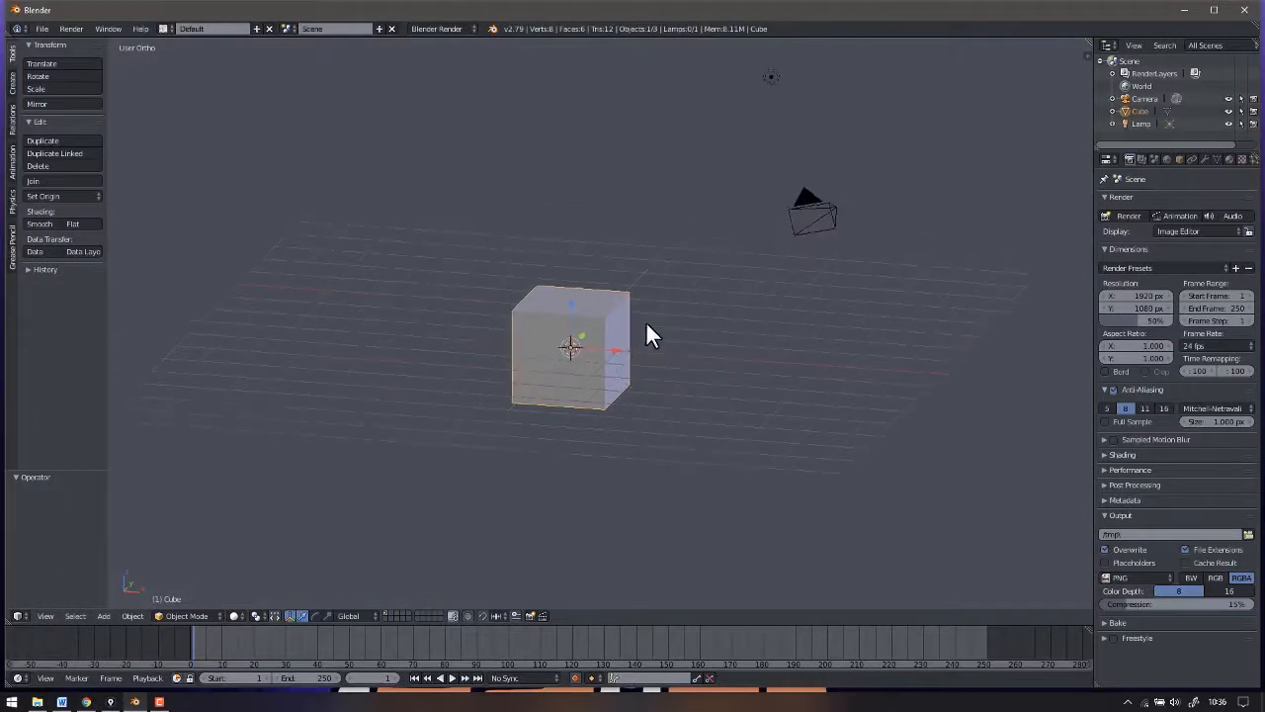
# Try a light purple and a salmon pink as the diffuse colour of the cube's material.
pyautogui.click(1230, 159)
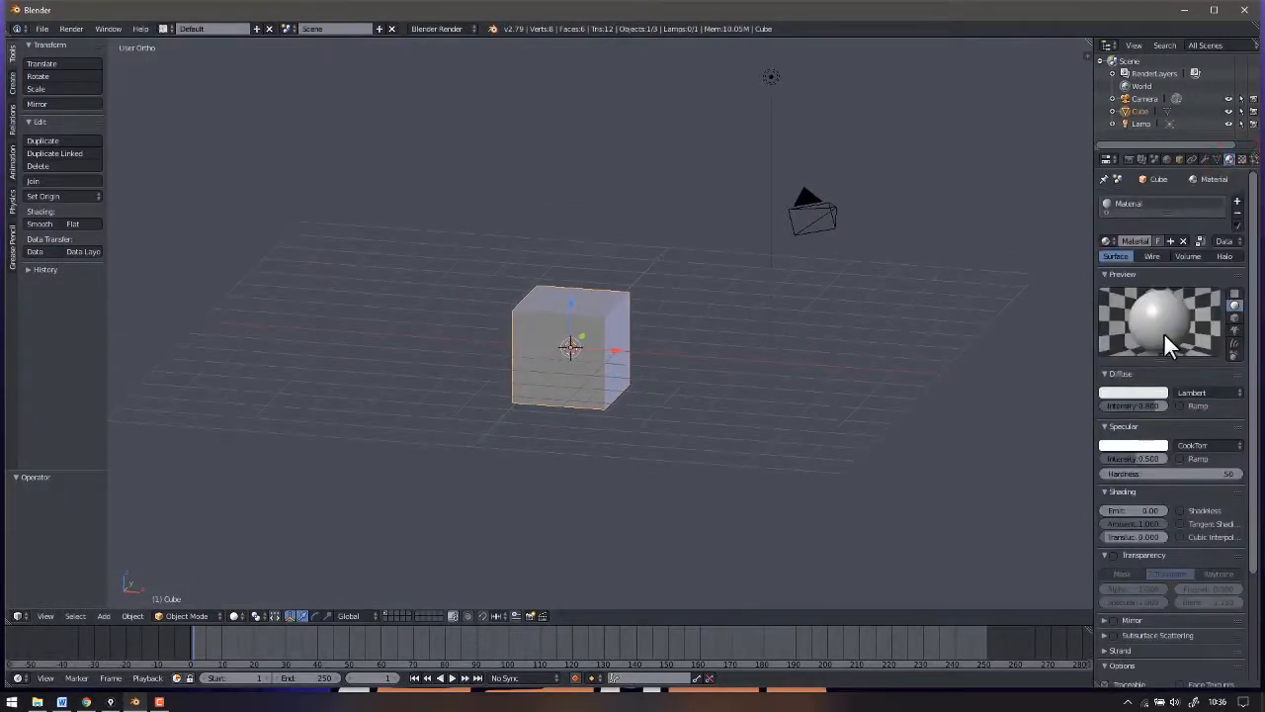
pyautogui.click(1142, 392)
pyautogui.moveTo(1099, 275)
pyautogui.mouseDown()
pyautogui.moveTo(1103, 296)
pyautogui.moveTo(1087, 294)
pyautogui.moveTo(1077, 255)
pyautogui.moveTo(1095, 291)
pyautogui.moveTo(1093, 255)
pyautogui.mouseUp()
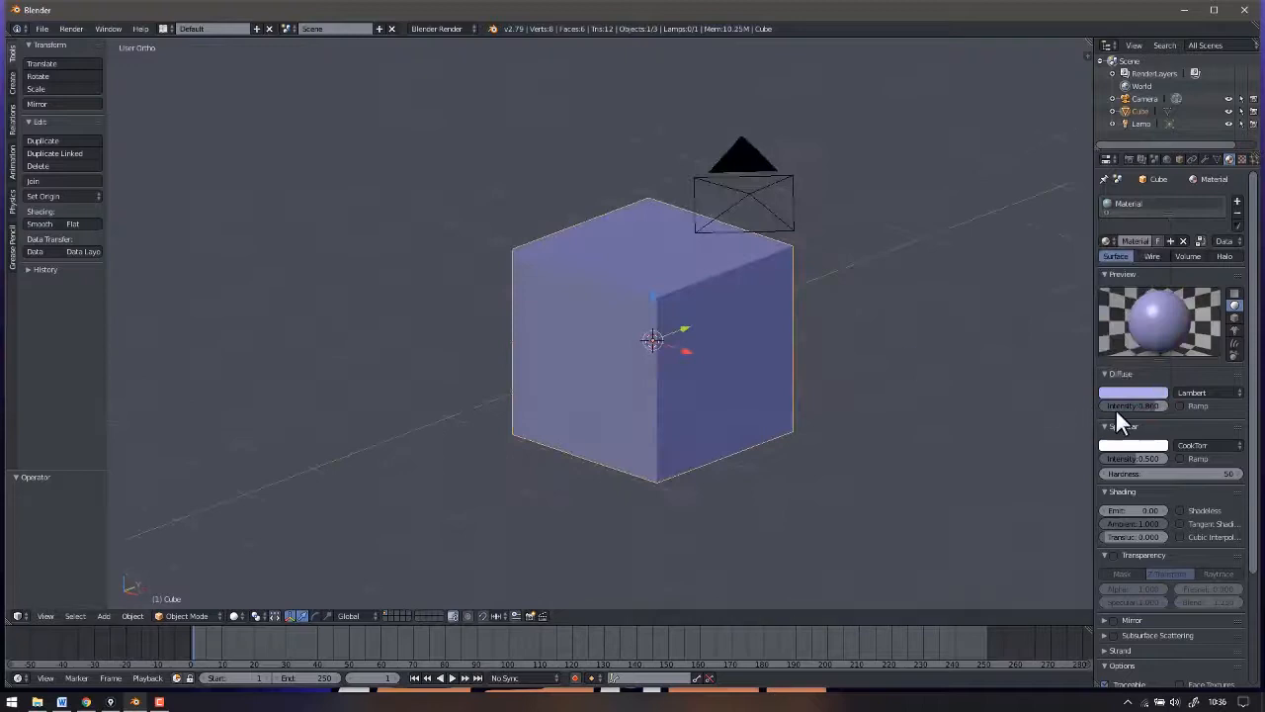
pyautogui.click(1129, 393)
pyautogui.moveTo(1110, 282); pyautogui.dragTo(1104, 272)
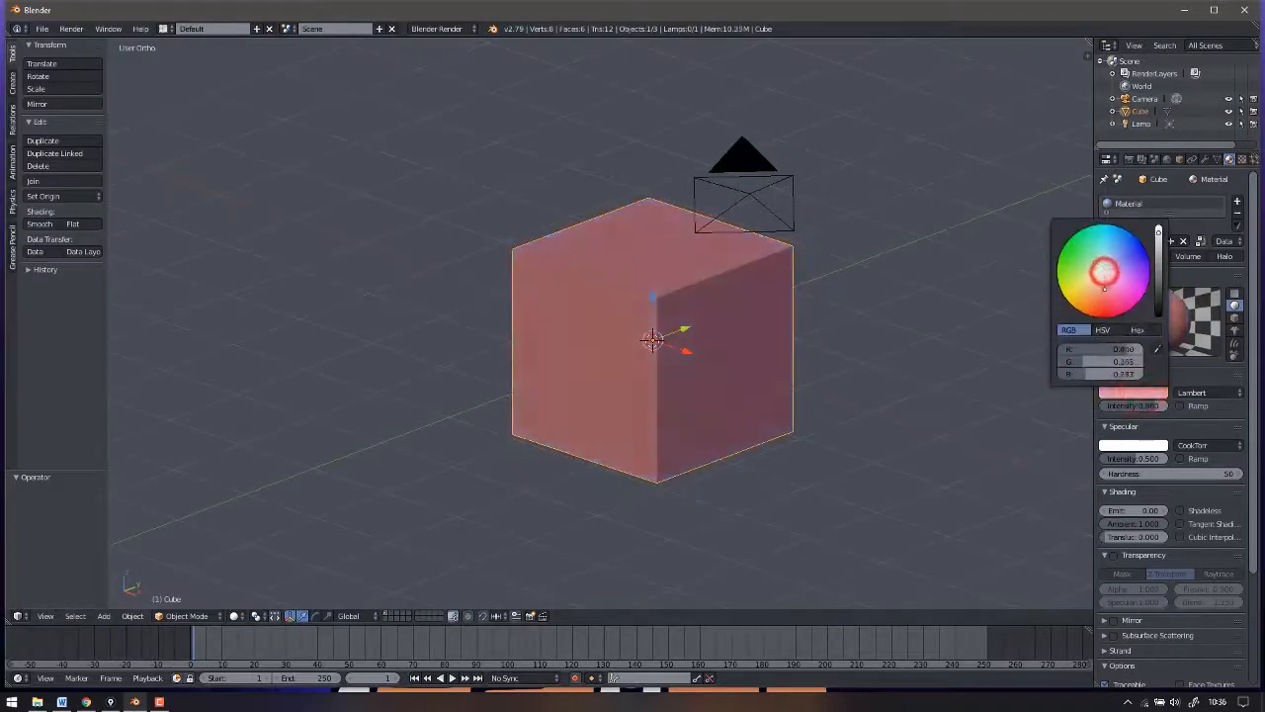
# Set the cube material's diffuse colour to white.
pyautogui.moveTo(643, 359); pyautogui.dragTo(530, 325, button='middle')
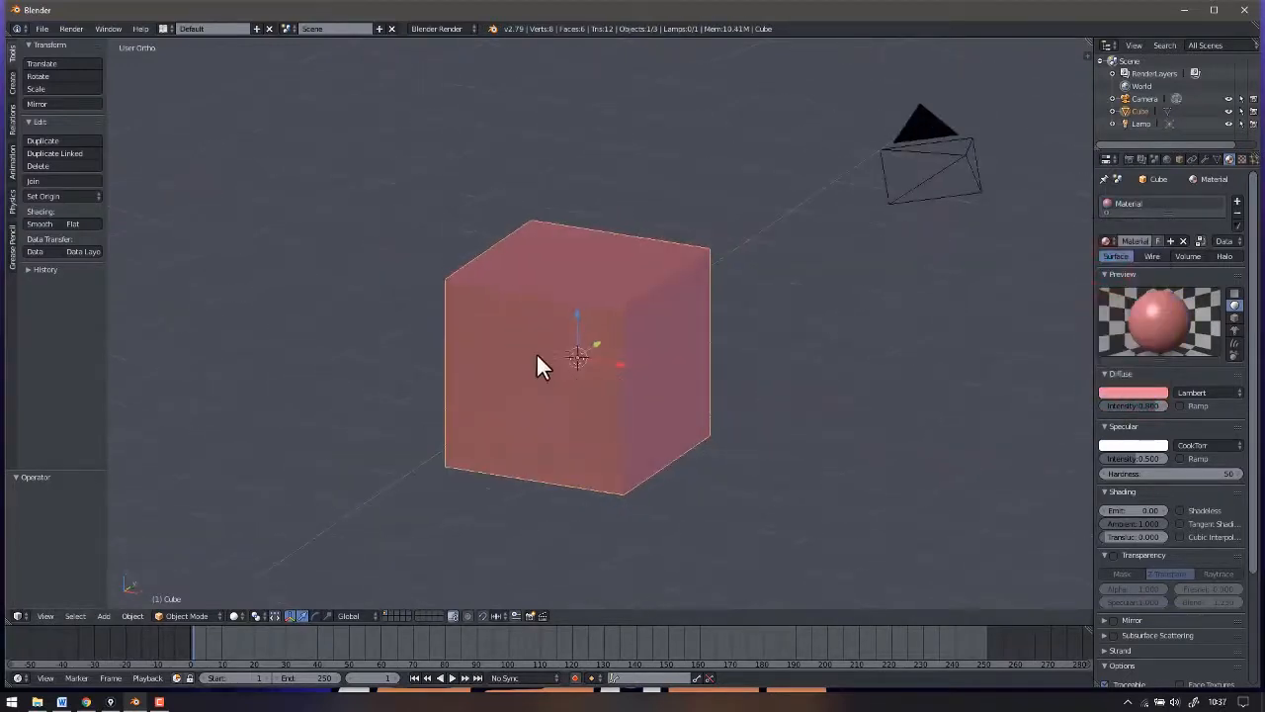
pyautogui.moveTo(569, 423); pyautogui.dragTo(694, 400, button='middle')
pyautogui.moveTo(718, 350); pyautogui.dragTo(764, 353, button='middle')
pyautogui.click(1141, 388)
pyautogui.moveTo(695, 328); pyautogui.dragTo(639, 234, button='middle')
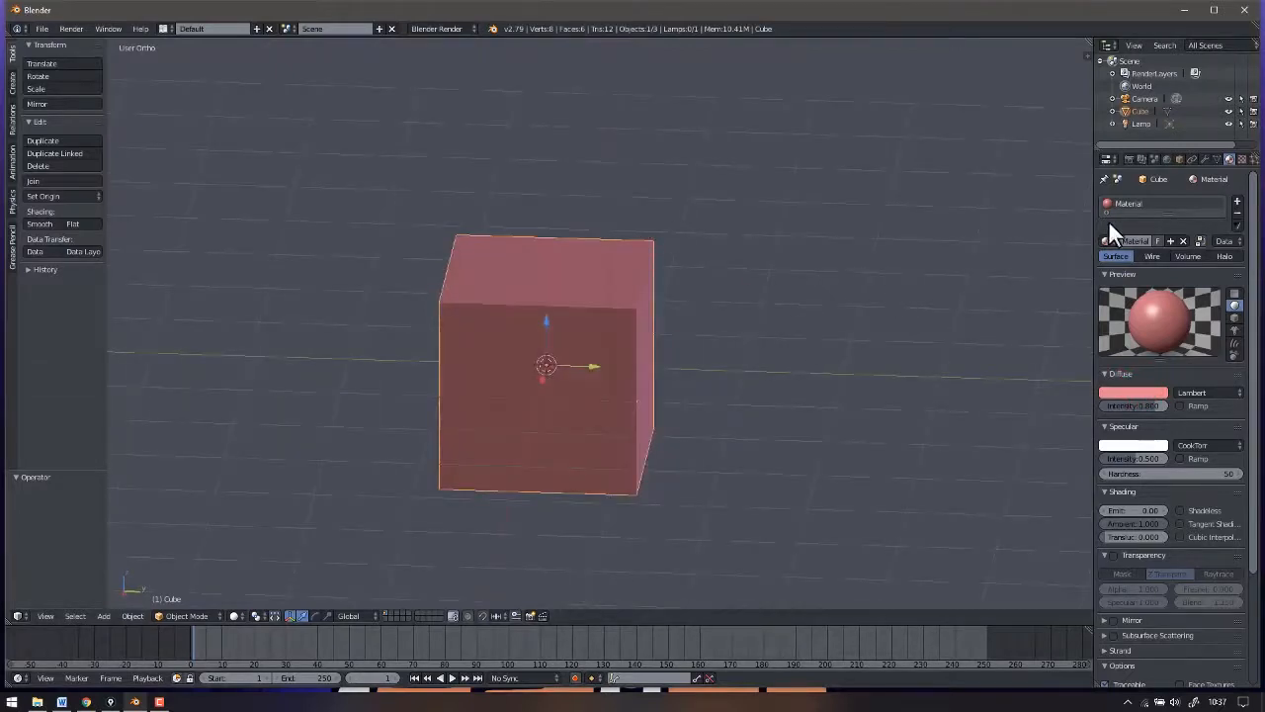
pyautogui.moveTo(497, 398); pyautogui.dragTo(579, 396, button='middle')
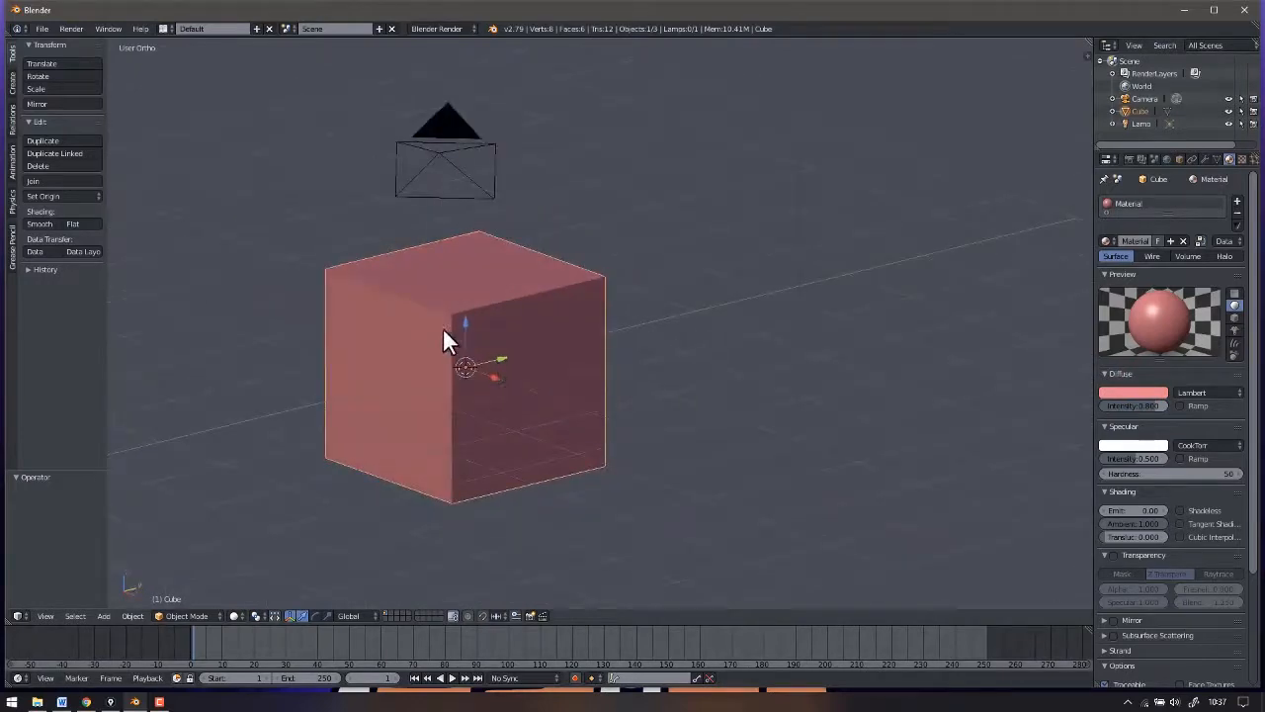
pyautogui.keyDown('shift'); pyautogui.moveTo(443, 329); pyautogui.dragTo(492, 332, button='middle'); pyautogui.keyUp('shift')
pyautogui.click(1147, 389)
pyautogui.click(1101, 271)
pyautogui.click(1138, 390)
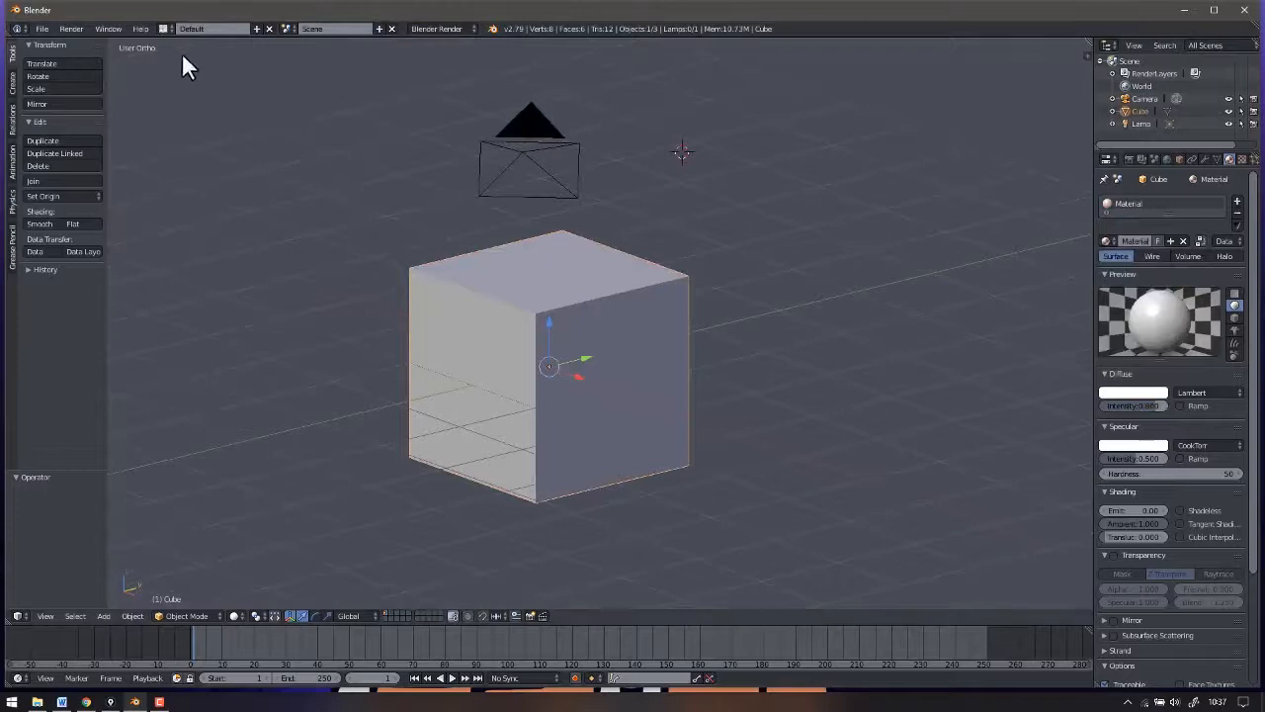
pyautogui.click(163, 29)
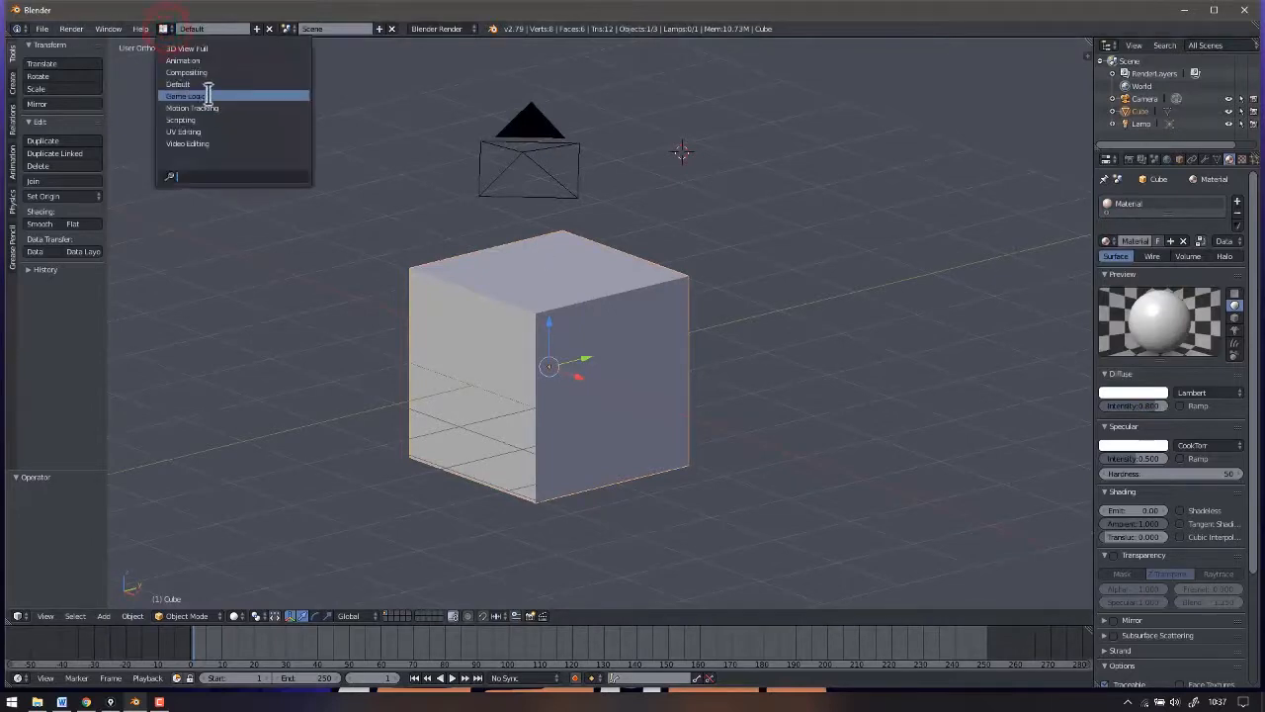
pyautogui.click(403, 159)
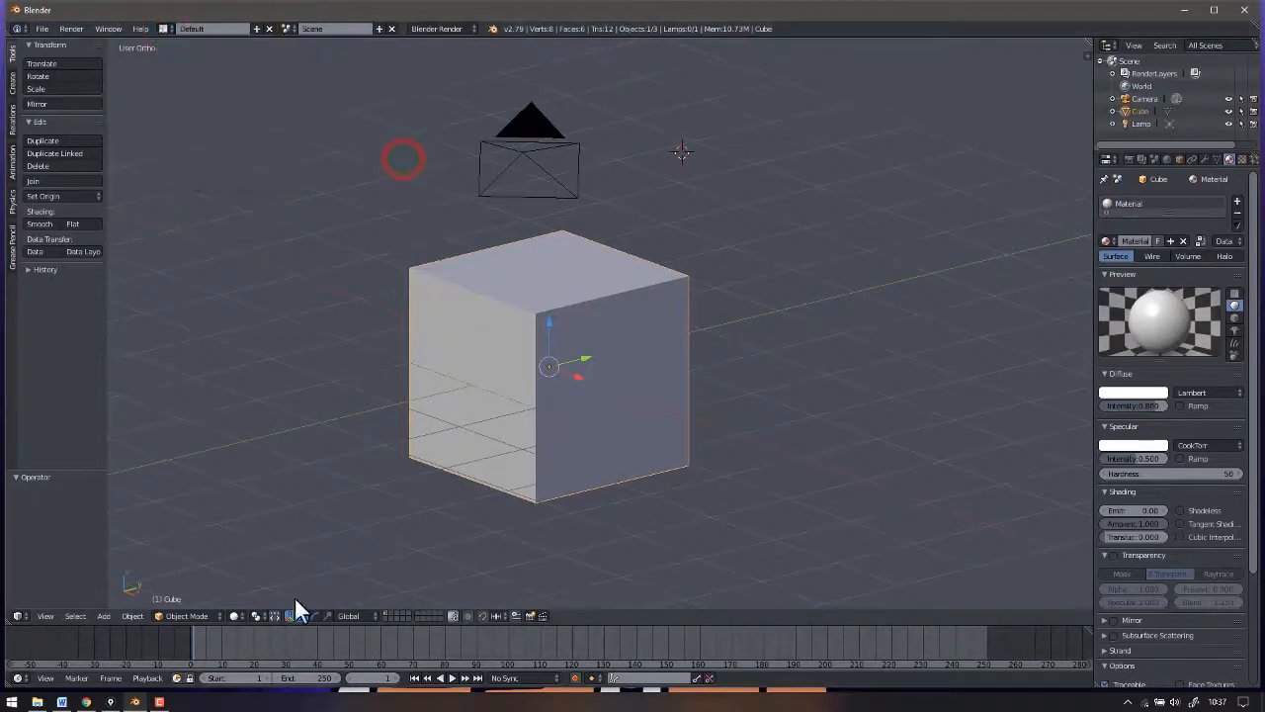
pyautogui.moveTo(765, 338); pyautogui.dragTo(770, 291, button='middle')
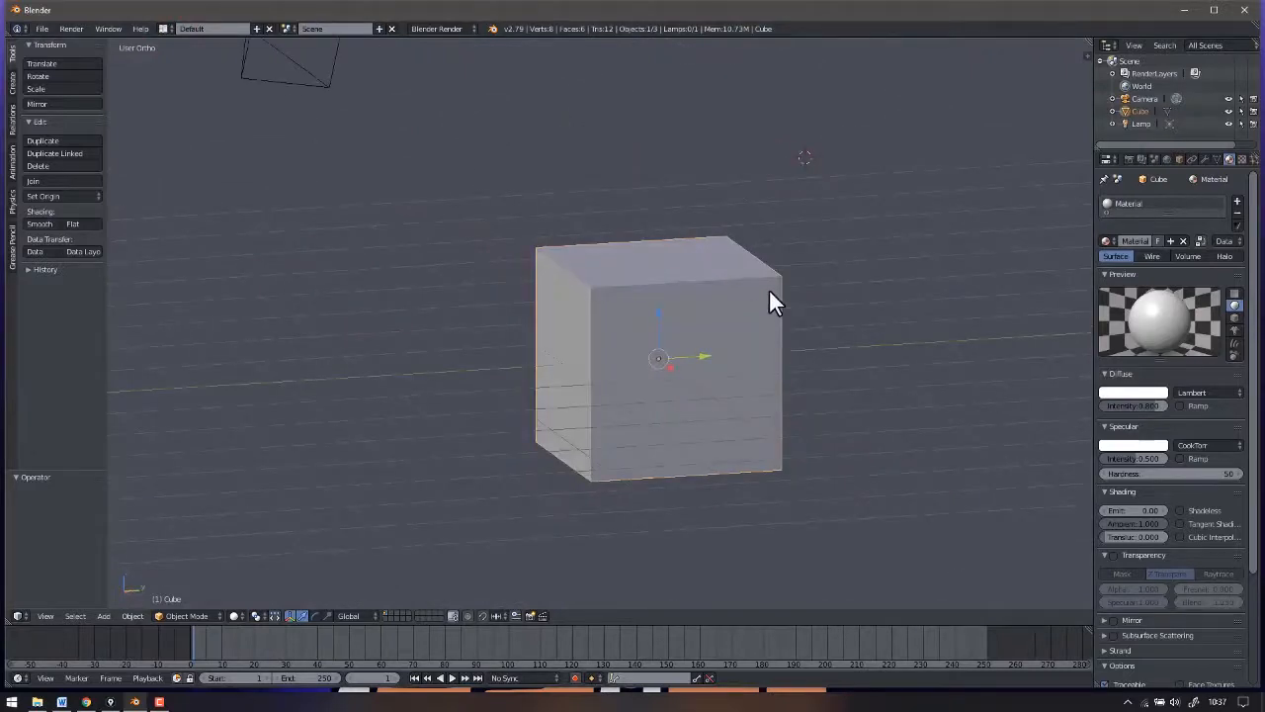
pyautogui.keyDown('shift'); pyautogui.moveTo(769, 292); pyautogui.dragTo(702, 288, button='middle'); pyautogui.keyUp('shift')
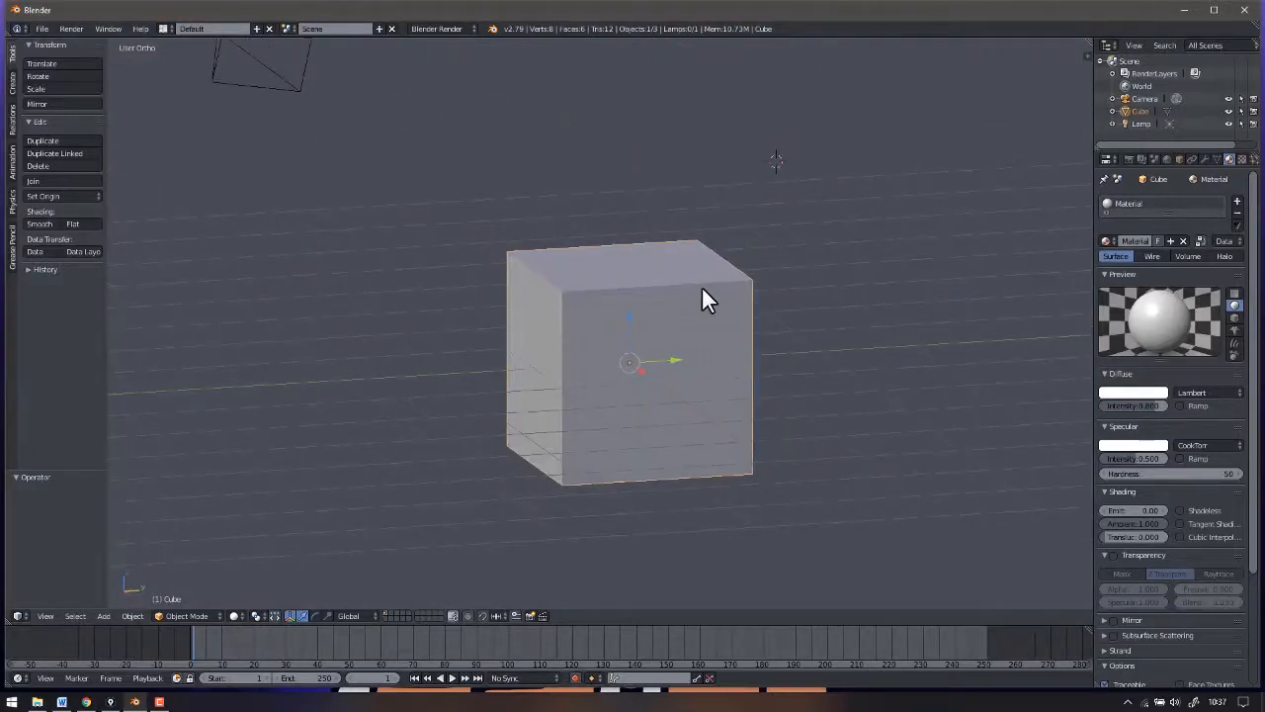
pyautogui.moveTo(663, 283); pyautogui.dragTo(690, 306, button='middle')
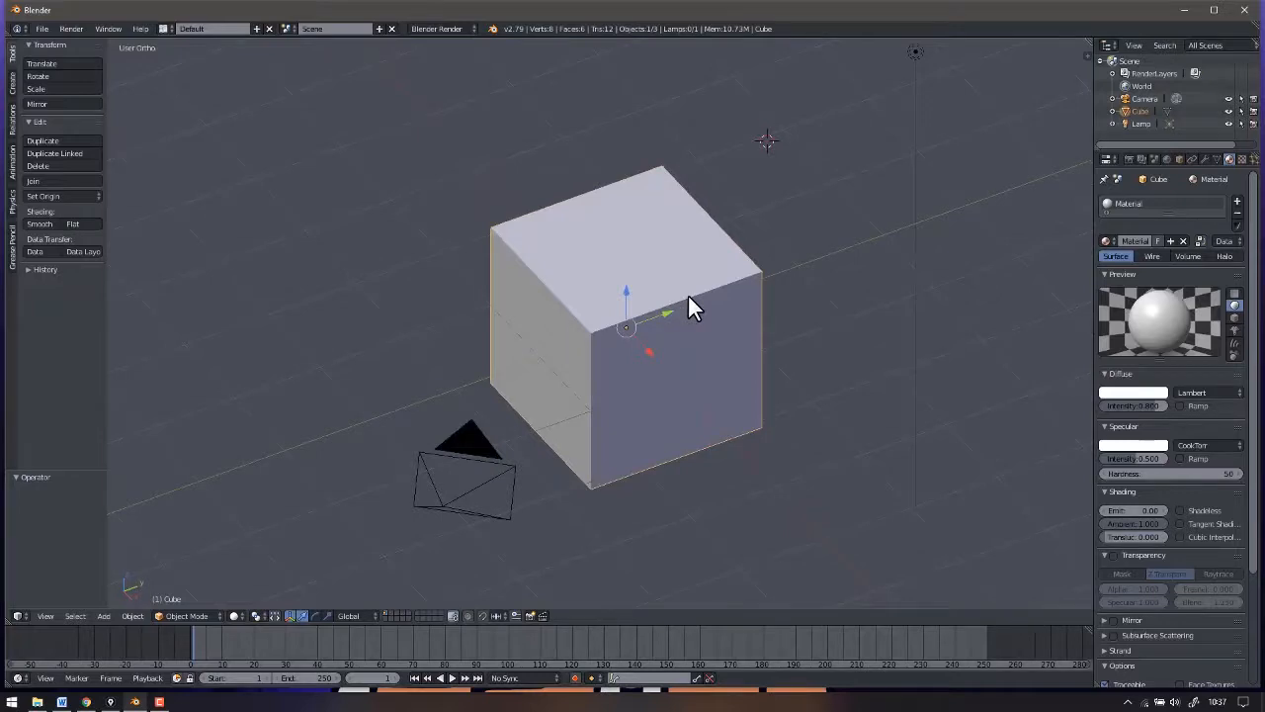
pyautogui.keyDown('shift'); pyautogui.moveTo(441, 306); pyautogui.dragTo(655, 317, button='middle'); pyautogui.keyUp('shift')
pyautogui.moveTo(319, 107)
pyautogui.mouseDown()
pyautogui.moveTo(407, 210)
pyautogui.moveTo(268, 278)
pyautogui.moveTo(275, 185)
pyautogui.moveTo(217, 113)
pyautogui.moveTo(338, 105)
pyautogui.mouseUp()
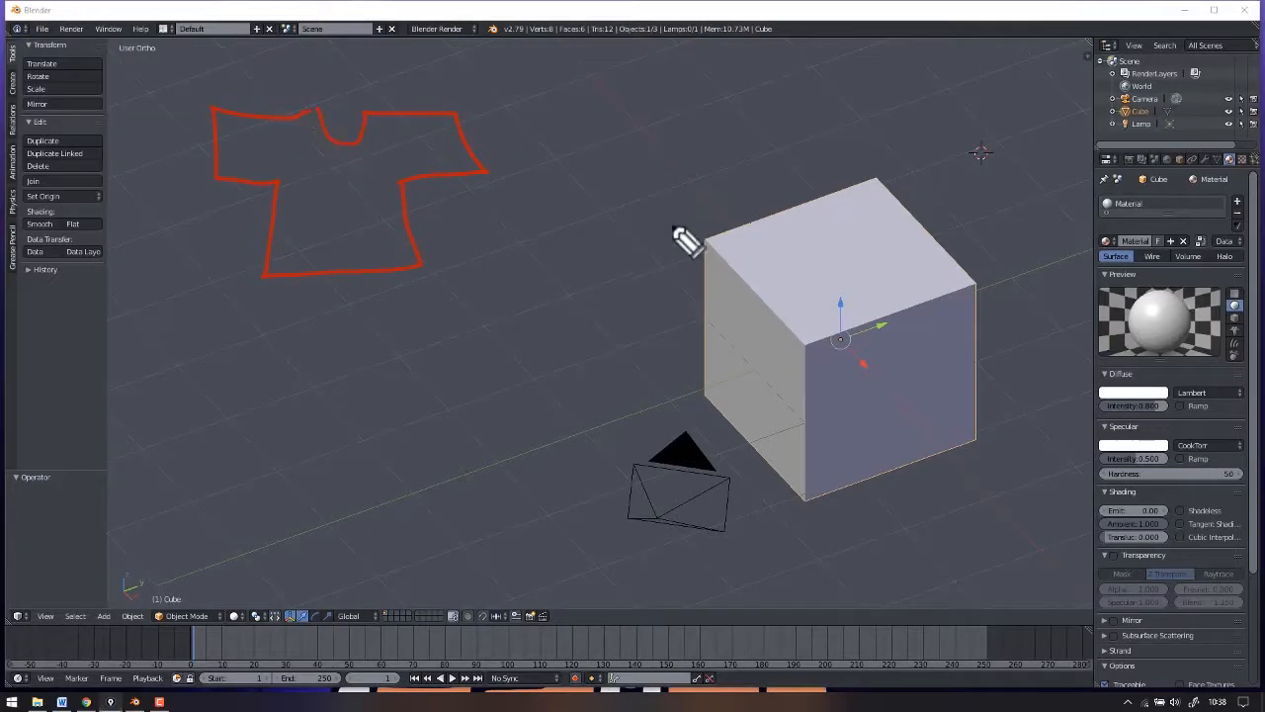
pyautogui.moveTo(320, 210)
pyautogui.mouseDown()
pyautogui.moveTo(318, 176)
pyautogui.moveTo(329, 213)
pyautogui.mouseUp()
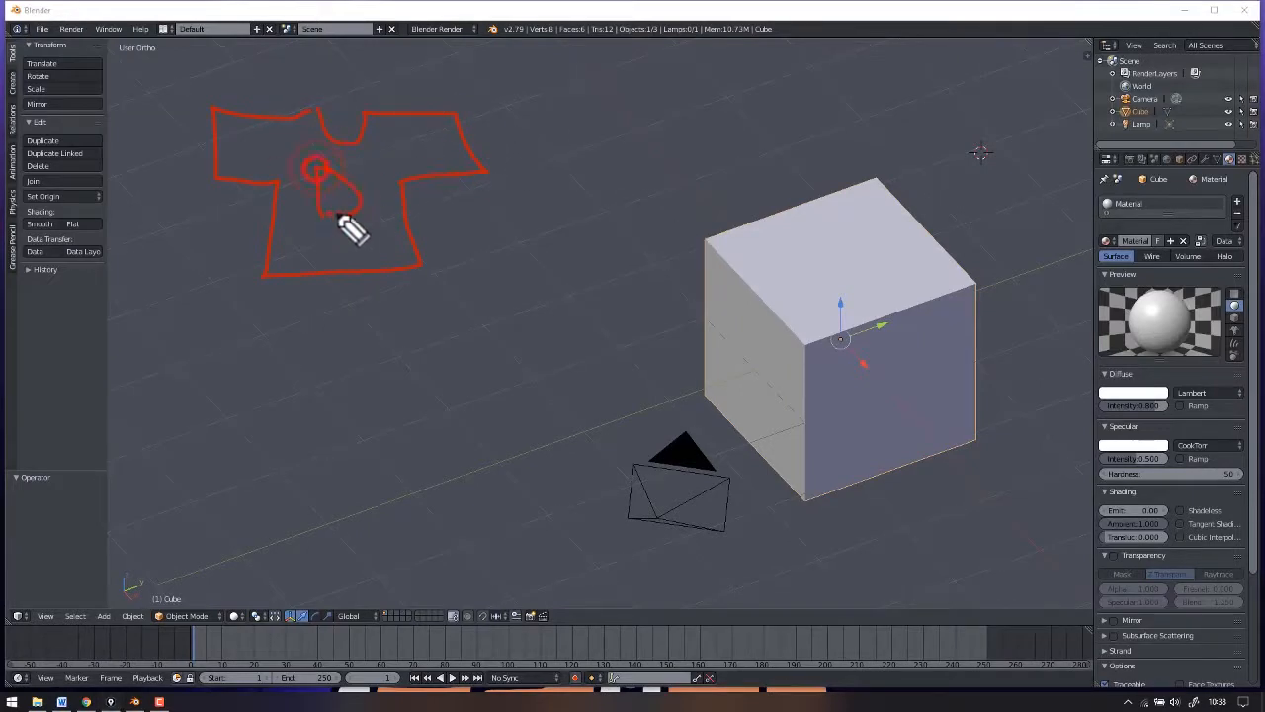
pyautogui.moveTo(546, 116)
pyautogui.mouseDown()
pyautogui.moveTo(573, 176)
pyautogui.moveTo(591, 275)
pyautogui.moveTo(712, 189)
pyautogui.moveTo(771, 107)
pyautogui.moveTo(493, 120)
pyautogui.moveTo(495, 175)
pyautogui.mouseUp()
pyautogui.moveTo(419, 203); pyautogui.dragTo(540, 204)
pyautogui.moveTo(468, 225); pyautogui.dragTo(565, 226)
pyautogui.moveTo(472, 265); pyautogui.dragTo(566, 265)
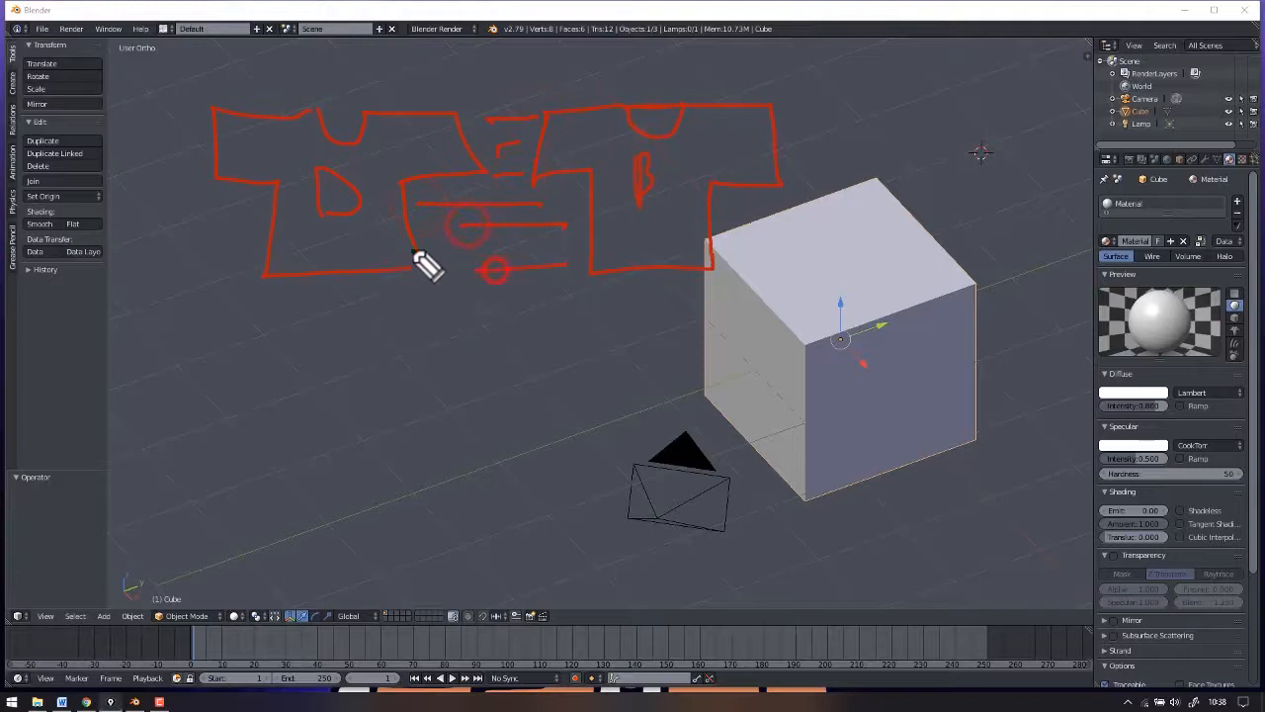
pyautogui.moveTo(382, 109); pyautogui.dragTo(525, 102)
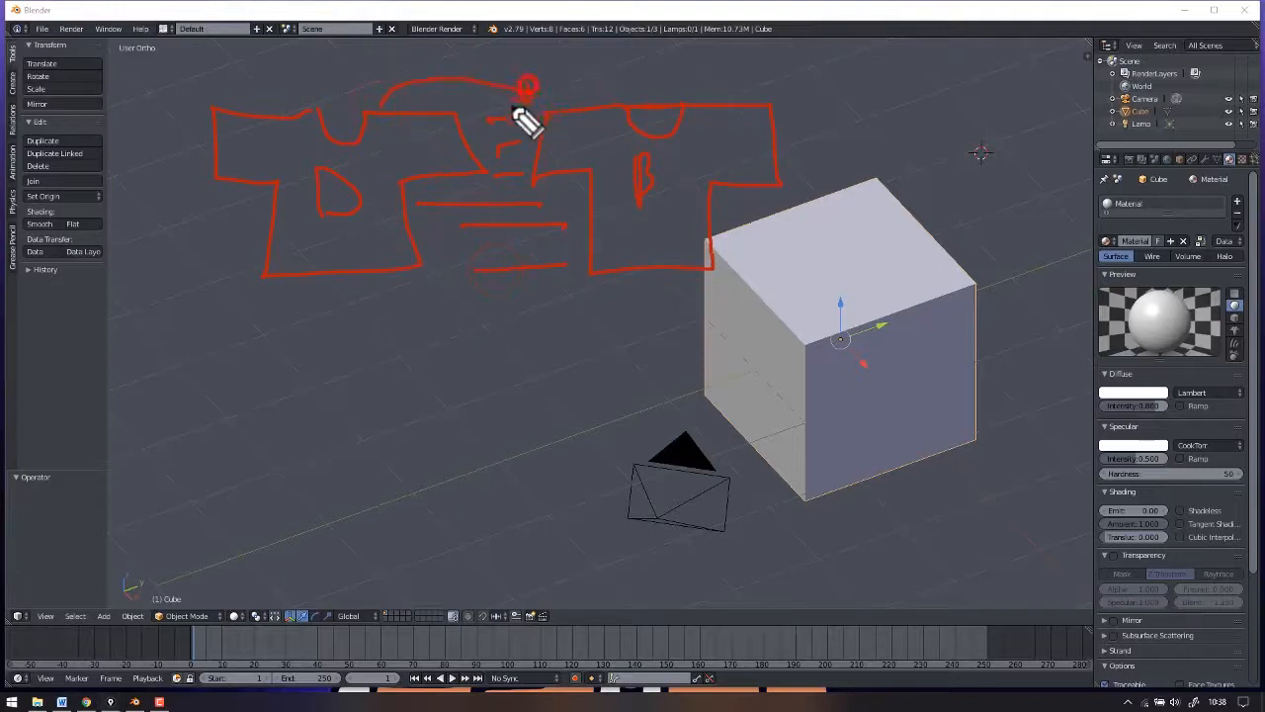
pyautogui.moveTo(262, 89)
pyautogui.mouseDown()
pyautogui.moveTo(412, 62)
pyautogui.moveTo(751, 84)
pyautogui.moveTo(756, 71)
pyautogui.mouseUp()
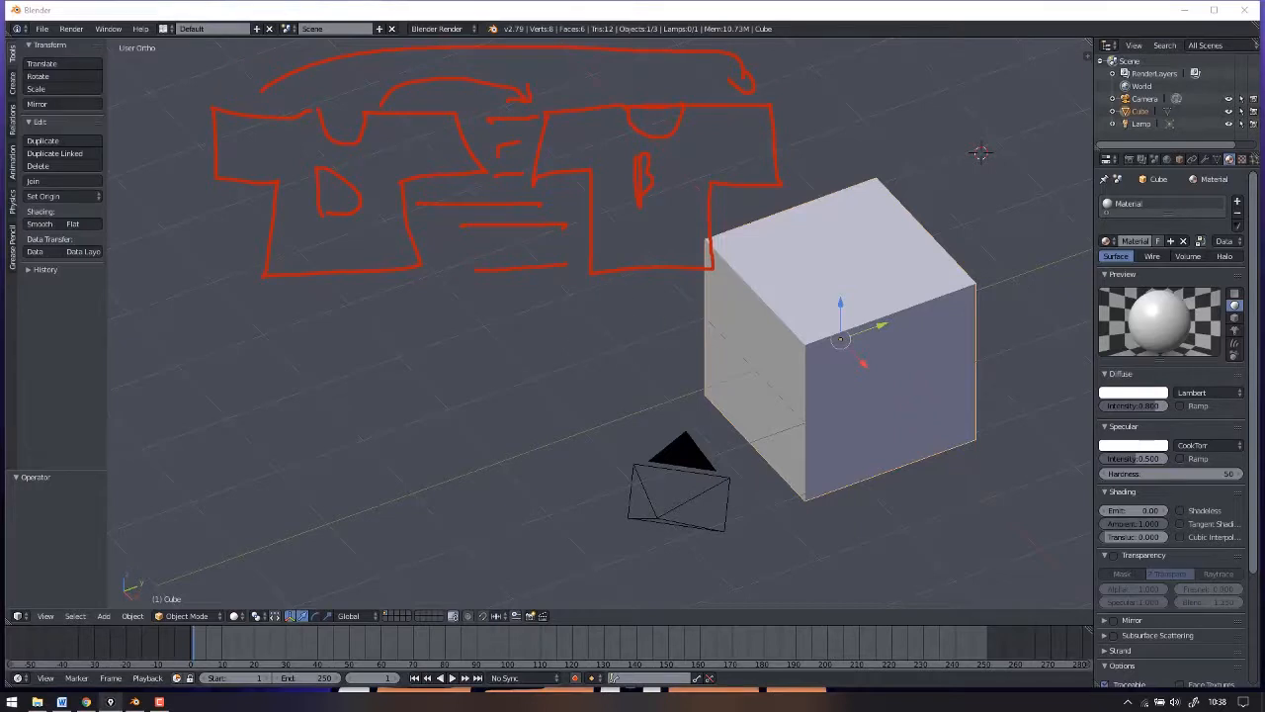
# Enter Edit Mode on the cube and deselect all of its geometry.
pyautogui.moveTo(663, 197)
pyautogui.mouseDown(button='middle')
pyautogui.moveTo(724, 371)
pyautogui.moveTo(728, 359)
pyautogui.moveTo(610, 350)
pyautogui.moveTo(674, 328)
pyautogui.mouseUp(button='middle')
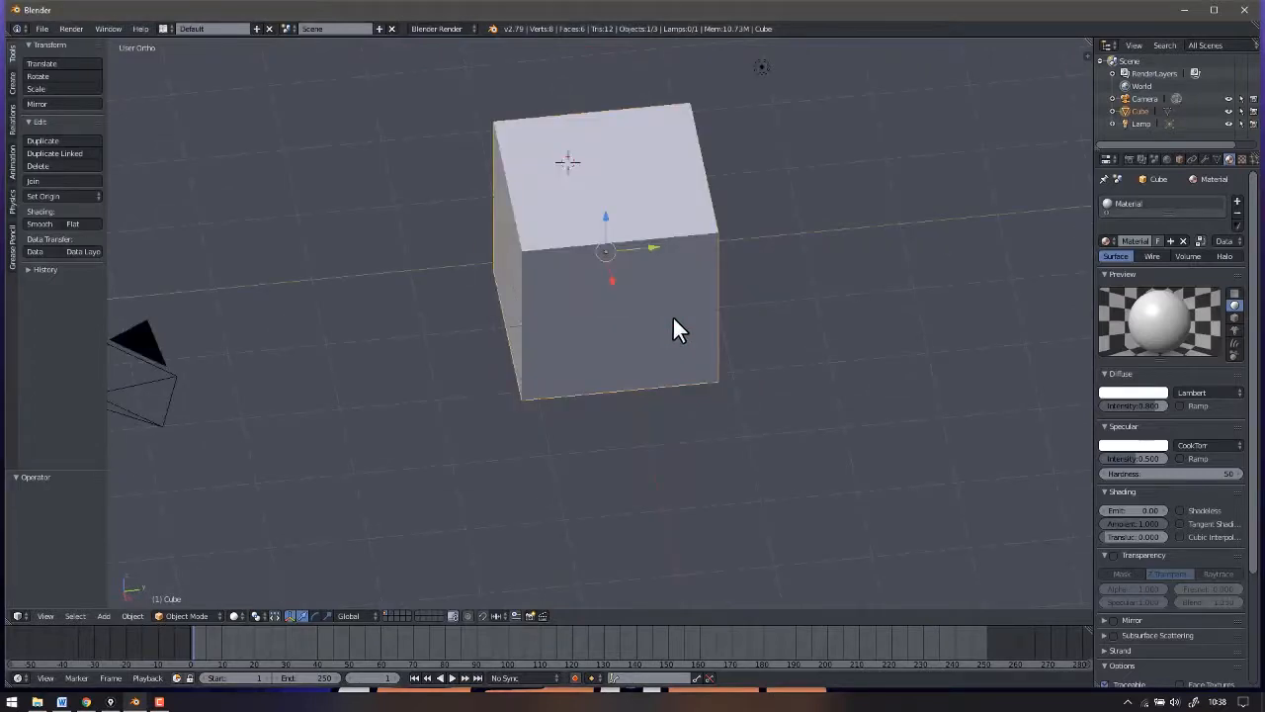
pyautogui.moveTo(701, 247); pyautogui.dragTo(696, 296, button='middle')
pyautogui.press('Tab')
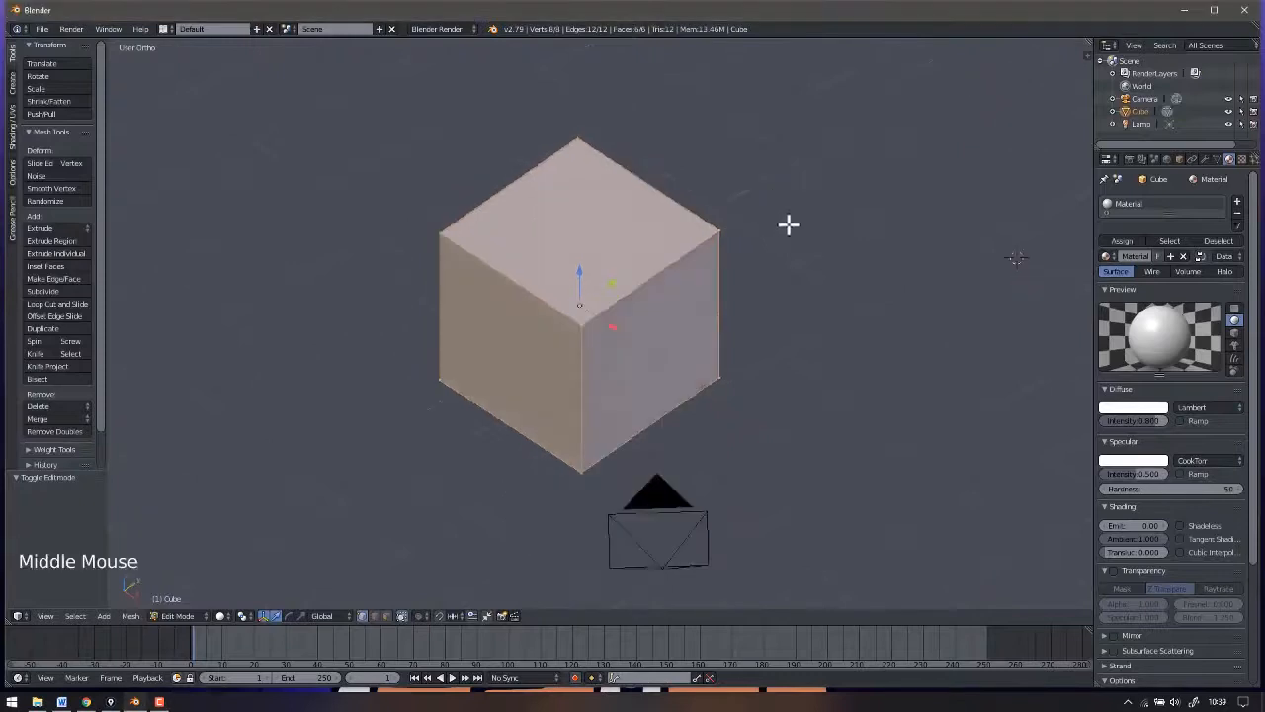
pyautogui.moveTo(787, 223); pyautogui.dragTo(736, 259, button='middle')
pyautogui.keyDown('shift'); pyautogui.moveTo(736, 259); pyautogui.dragTo(682, 285, button='middle'); pyautogui.keyUp('shift')
pyautogui.moveTo(682, 285); pyautogui.dragTo(631, 303, button='middle')
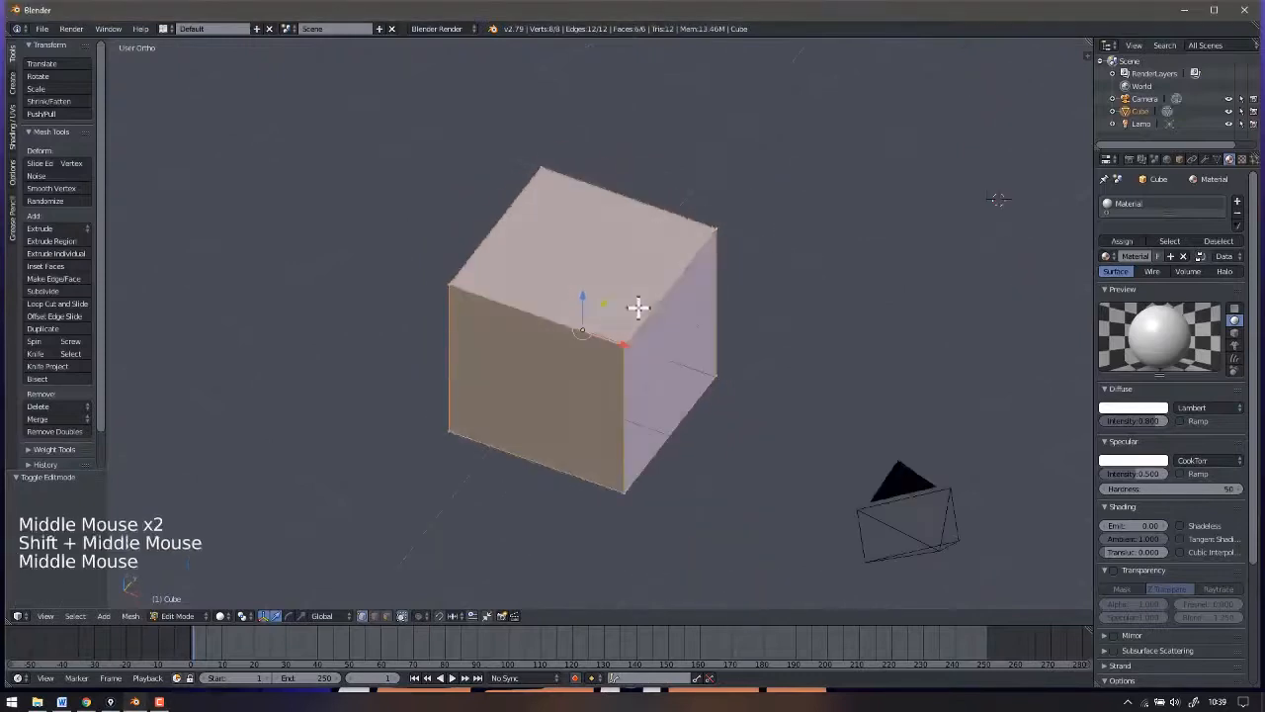
pyautogui.press('a')
pyautogui.keyDown('shift'); pyautogui.moveTo(717, 284); pyautogui.dragTo(697, 307, button='middle'); pyautogui.keyUp('shift')
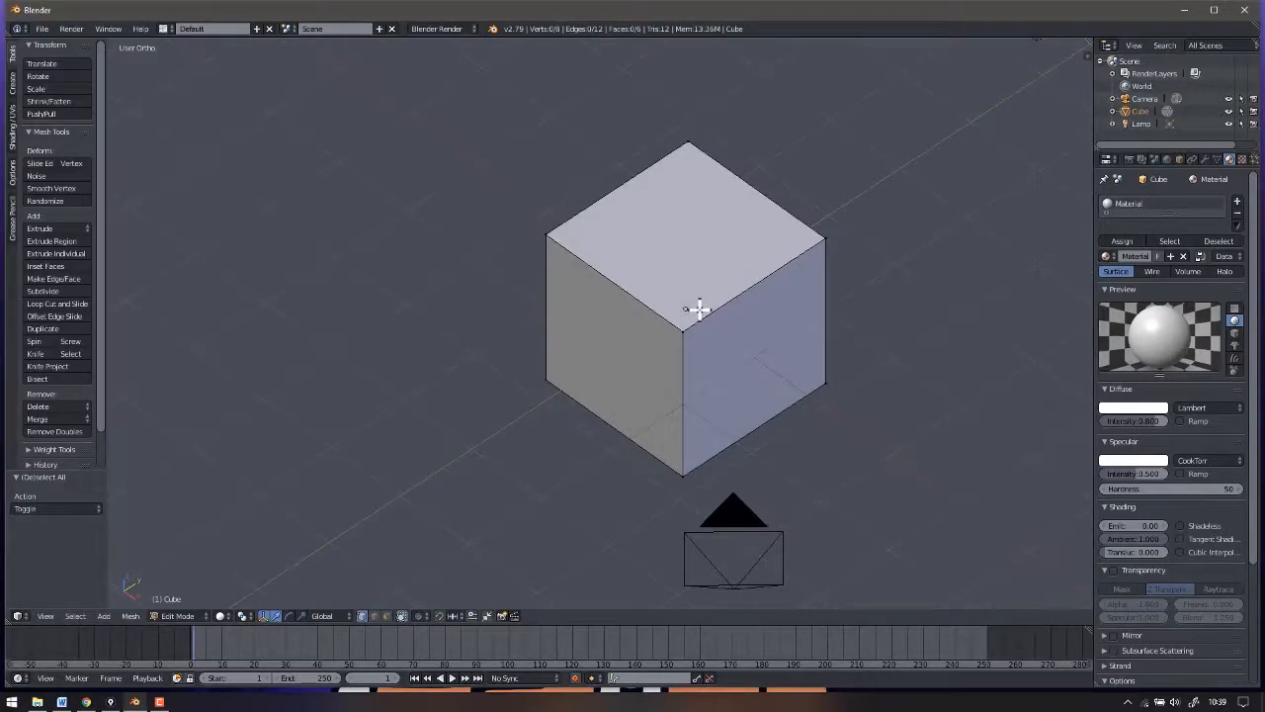
# View the cube from the top and set the mesh select mode to Edge.
pyautogui.press('KP_7')
pyautogui.keyDown('shift'); pyautogui.moveTo(647, 188); pyautogui.dragTo(619, 274, button='middle'); pyautogui.keyUp('shift')
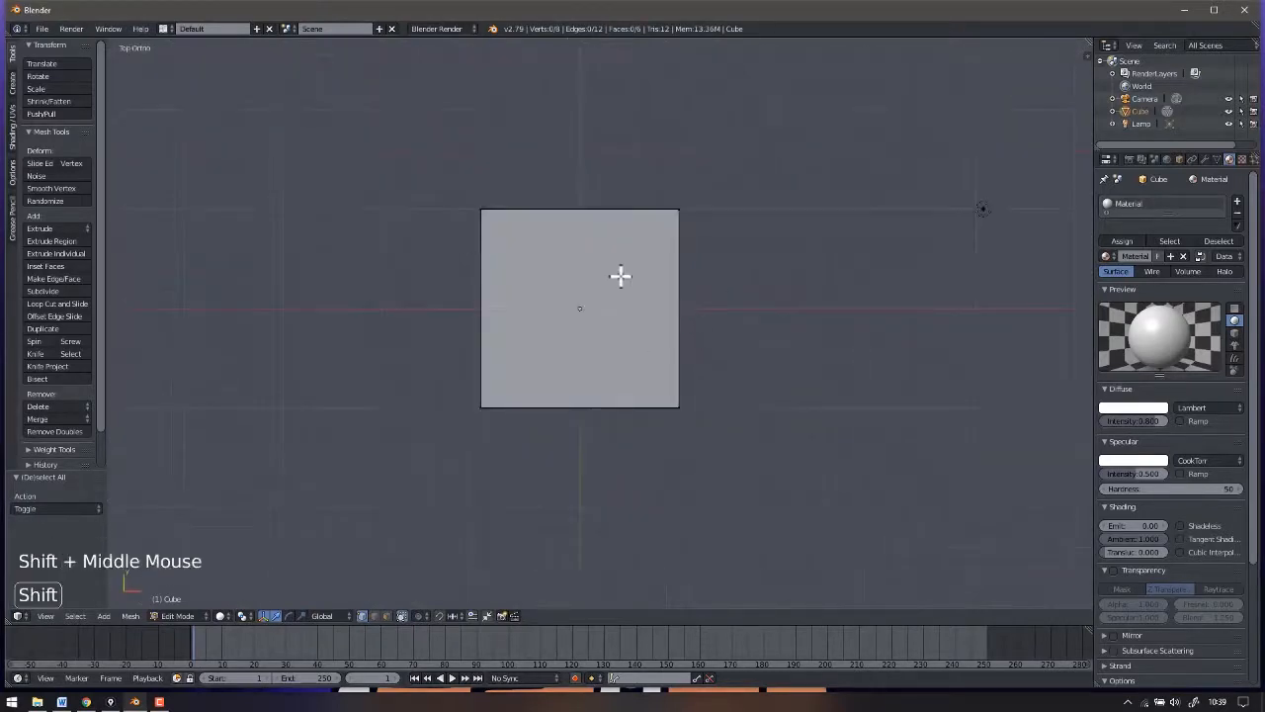
pyautogui.keyDown('shift'); pyautogui.moveTo(473, 249); pyautogui.dragTo(485, 255, button='middle'); pyautogui.keyUp('shift')
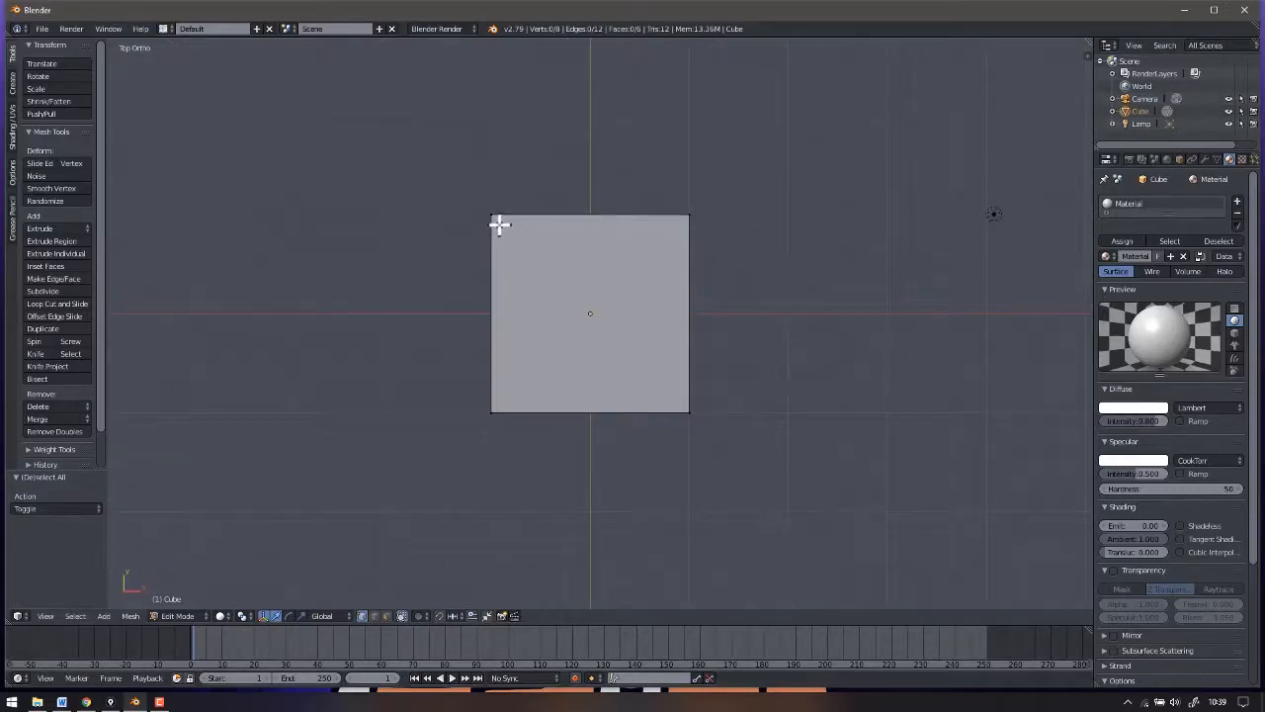
pyautogui.hotkey('ctrl', 'Tab')
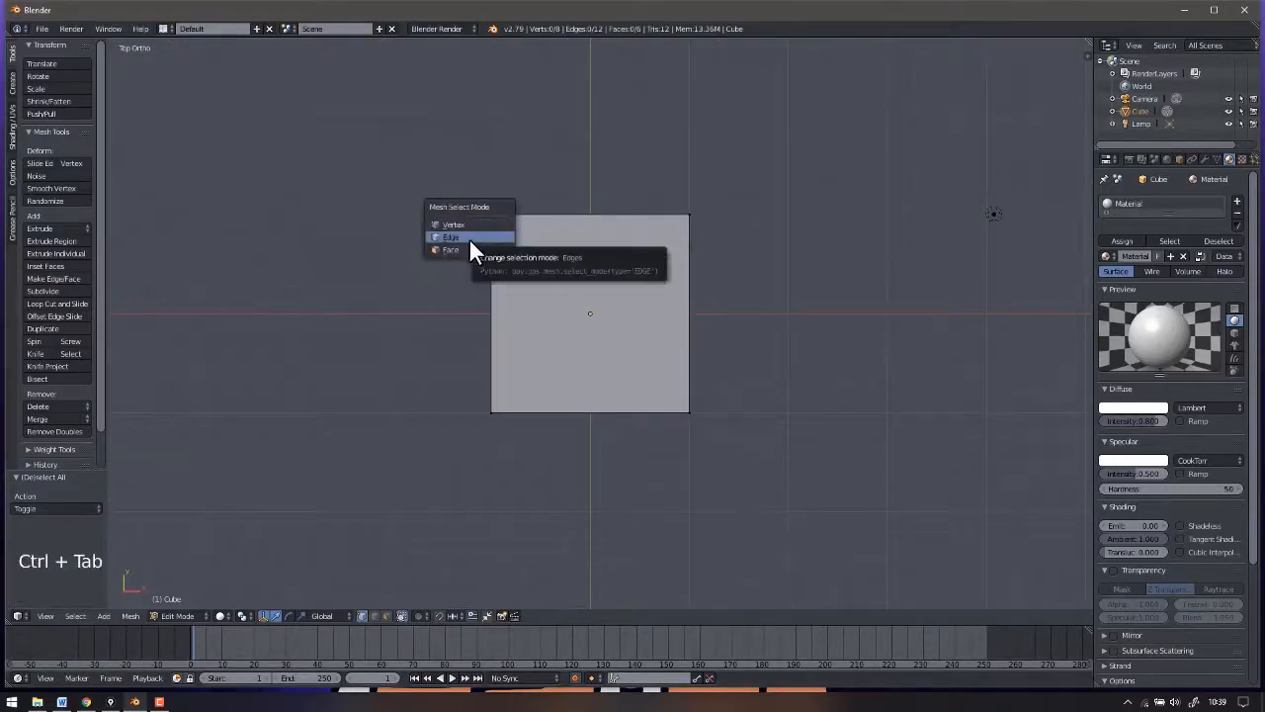
pyautogui.click(469, 237)
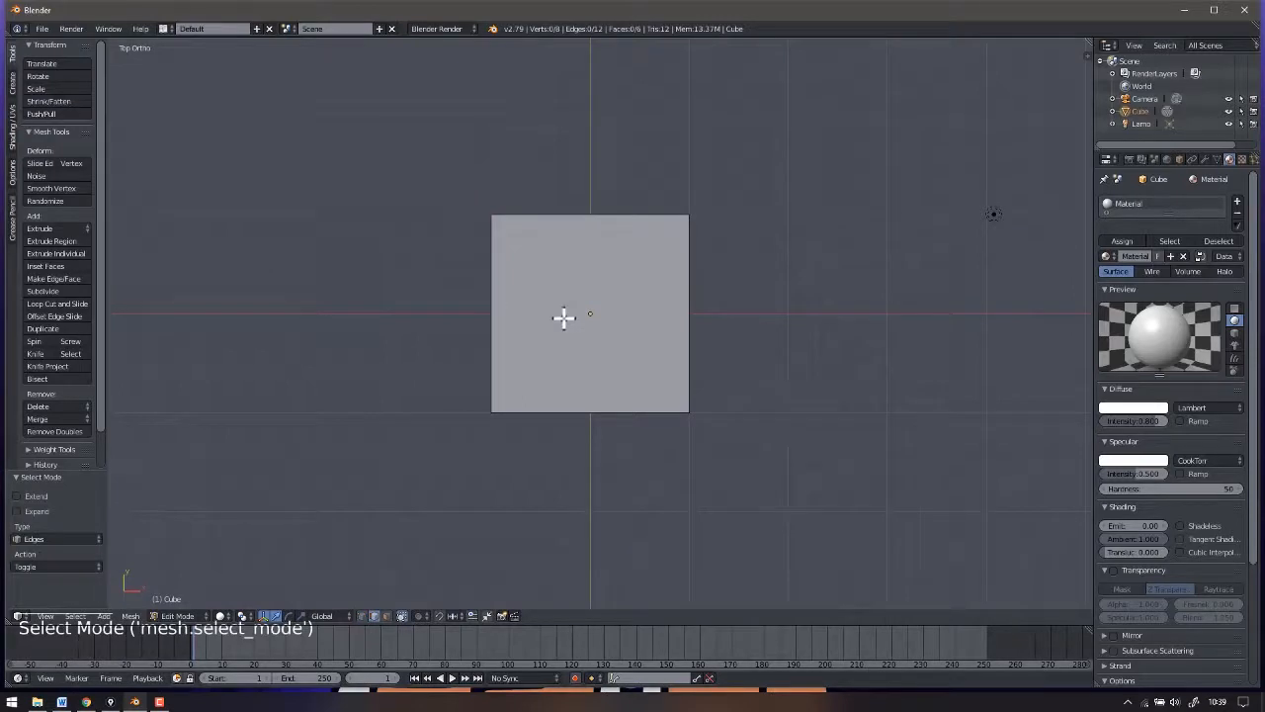
# Select the left, right and front edges of the cube's top face.
pyautogui.rightClick(490, 290)
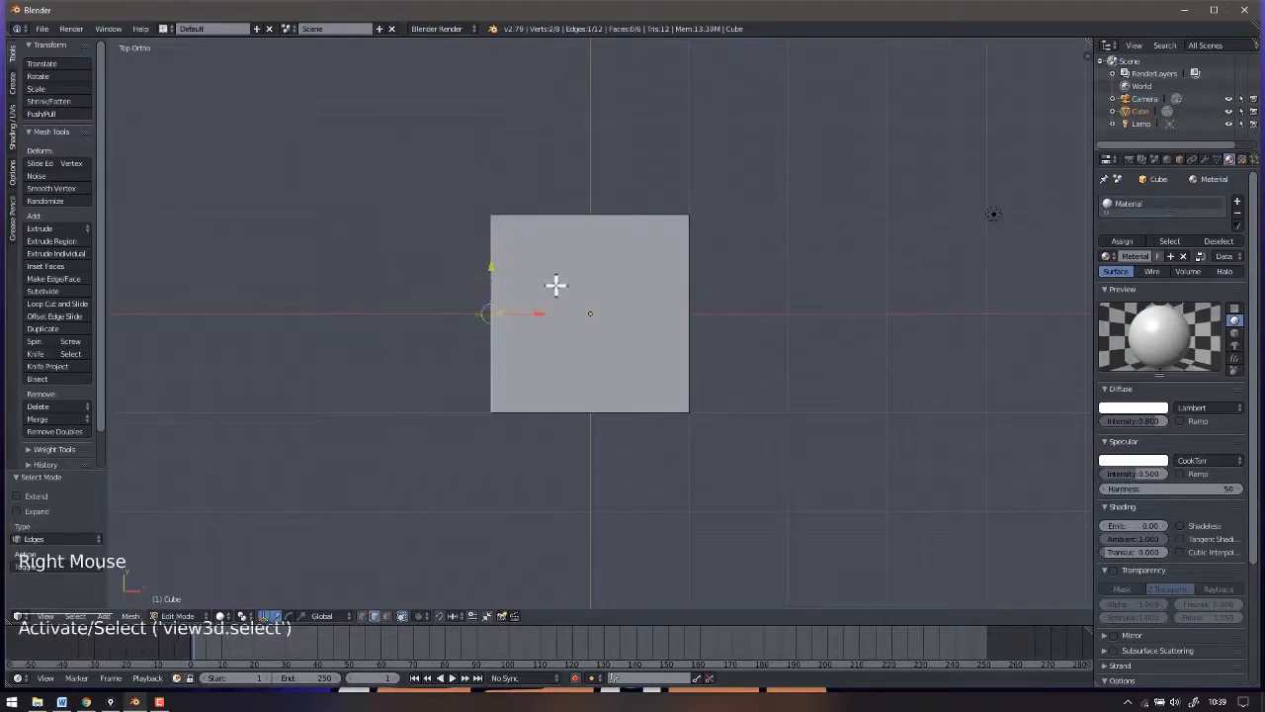
pyautogui.keyDown('shift'); pyautogui.rightClick(689, 308); pyautogui.keyUp('shift')
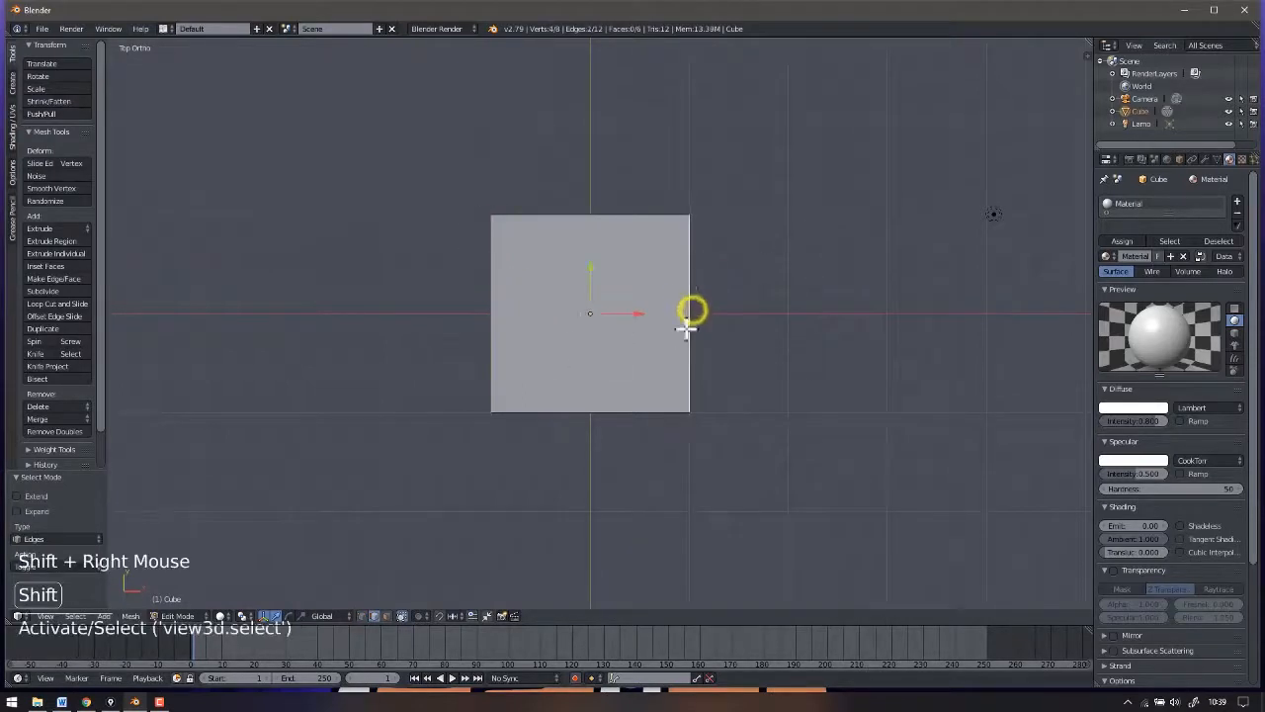
pyautogui.keyDown('shift'); pyautogui.rightClick(544, 415); pyautogui.keyUp('shift')
# Add the cube's two front vertical edges and the left and right edges of its bottom face to the selection.
pyautogui.moveTo(619, 468)
pyautogui.mouseDown(button='middle')
pyautogui.moveTo(661, 436)
pyautogui.moveTo(560, 474)
pyautogui.moveTo(632, 451)
pyautogui.mouseUp(button='middle')
pyautogui.keyDown('shift'); pyautogui.moveTo(603, 508); pyautogui.dragTo(593, 421, button='middle'); pyautogui.keyUp('shift')
pyautogui.keyDown('shift'); pyautogui.rightClick(548, 403); pyautogui.keyUp('shift')
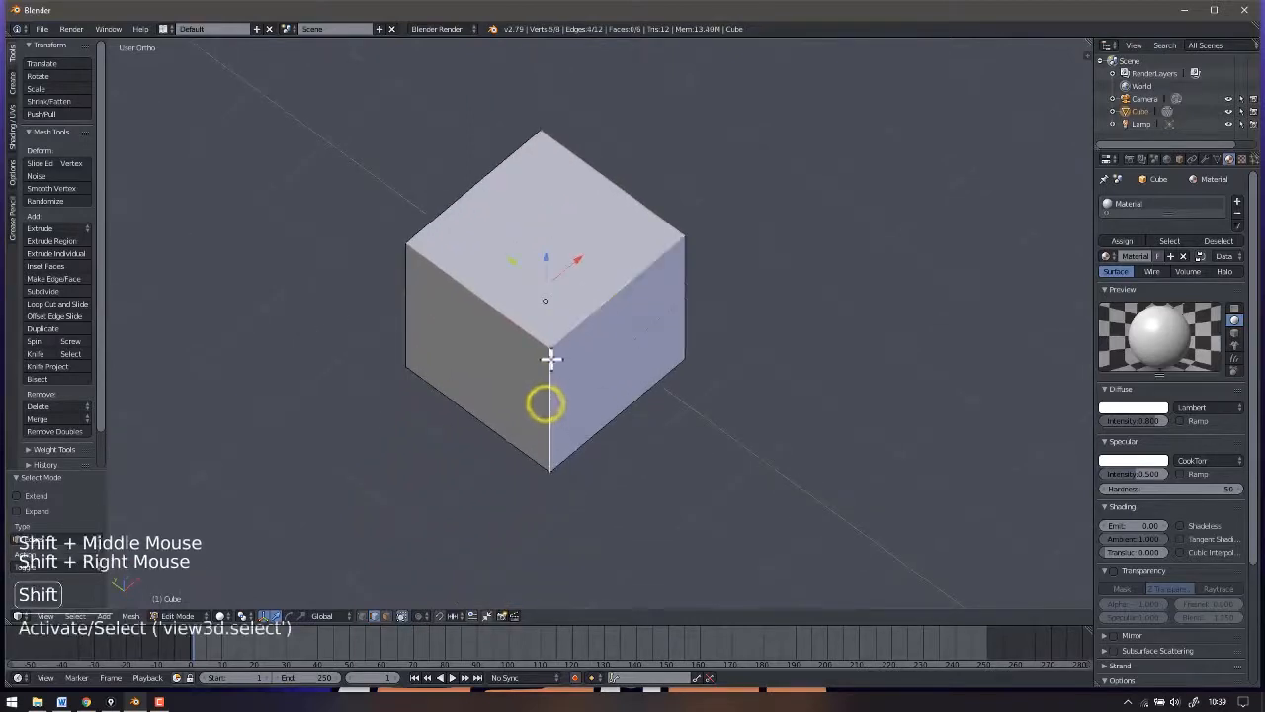
pyautogui.keyDown('shift'); pyautogui.rightClick(684, 287); pyautogui.keyUp('shift')
pyautogui.moveTo(652, 380)
pyautogui.mouseDown(button='middle')
pyautogui.moveTo(469, 457)
pyautogui.moveTo(810, 367)
pyautogui.moveTo(612, 316)
pyautogui.moveTo(668, 376)
pyautogui.mouseUp(button='middle')
pyautogui.keyDown('shift'); pyautogui.rightClick(467, 443); pyautogui.keyUp('shift')
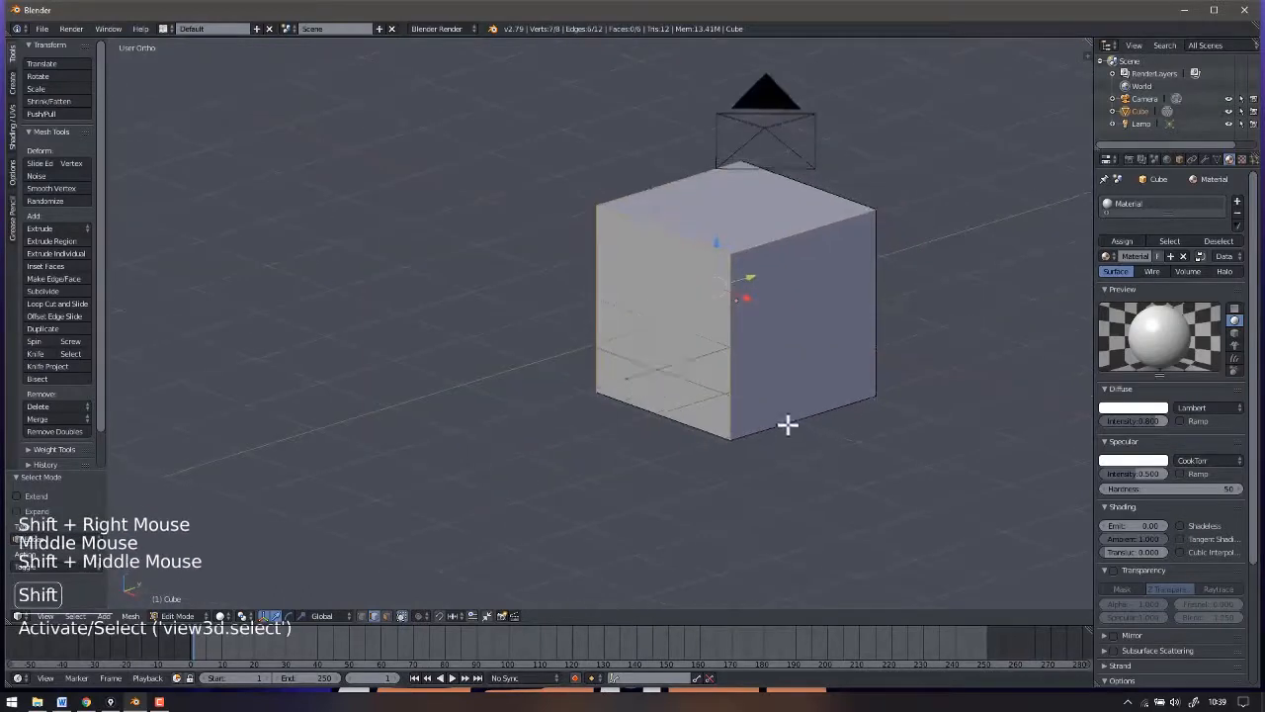
pyautogui.keyDown('shift'); pyautogui.rightClick(787, 423); pyautogui.keyUp('shift')
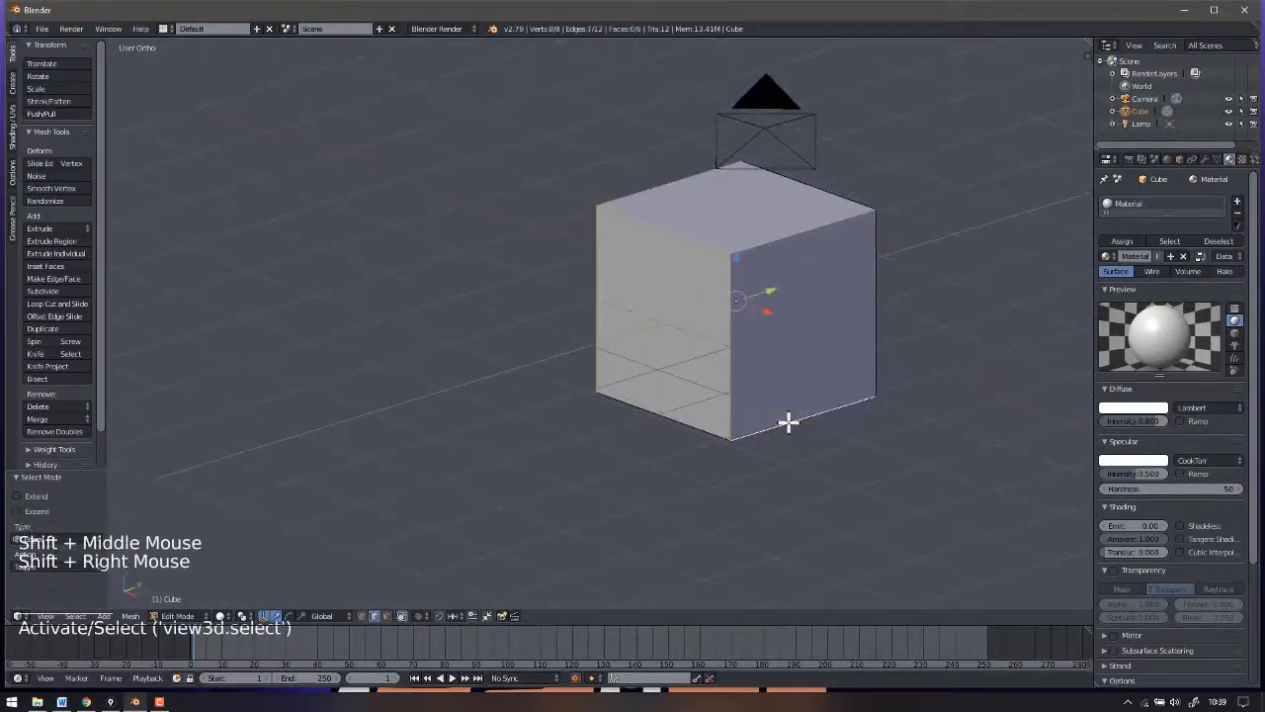
# Switch the viewport to wireframe display and check the selected edges around the cube.
pyautogui.press('z')
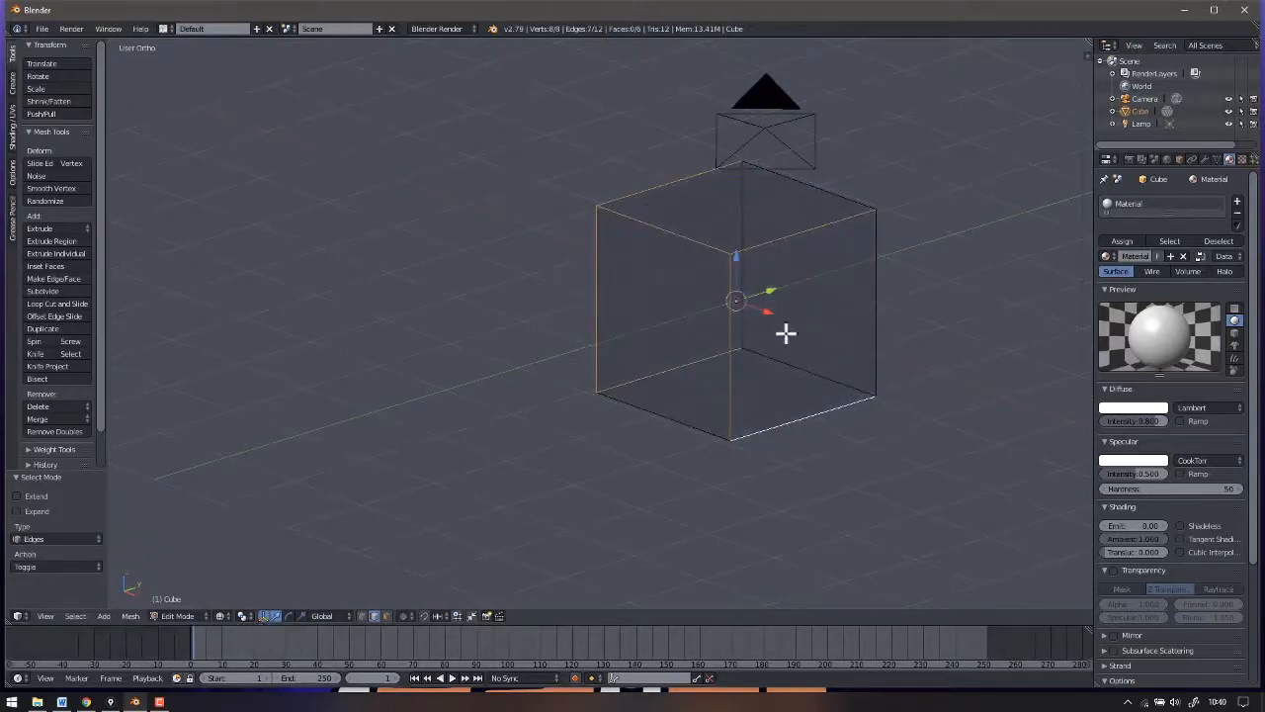
pyautogui.keyDown('shift'); pyautogui.moveTo(804, 271); pyautogui.dragTo(771, 291, button='middle'); pyautogui.keyUp('shift')
pyautogui.moveTo(771, 291); pyautogui.dragTo(702, 303, button='middle')
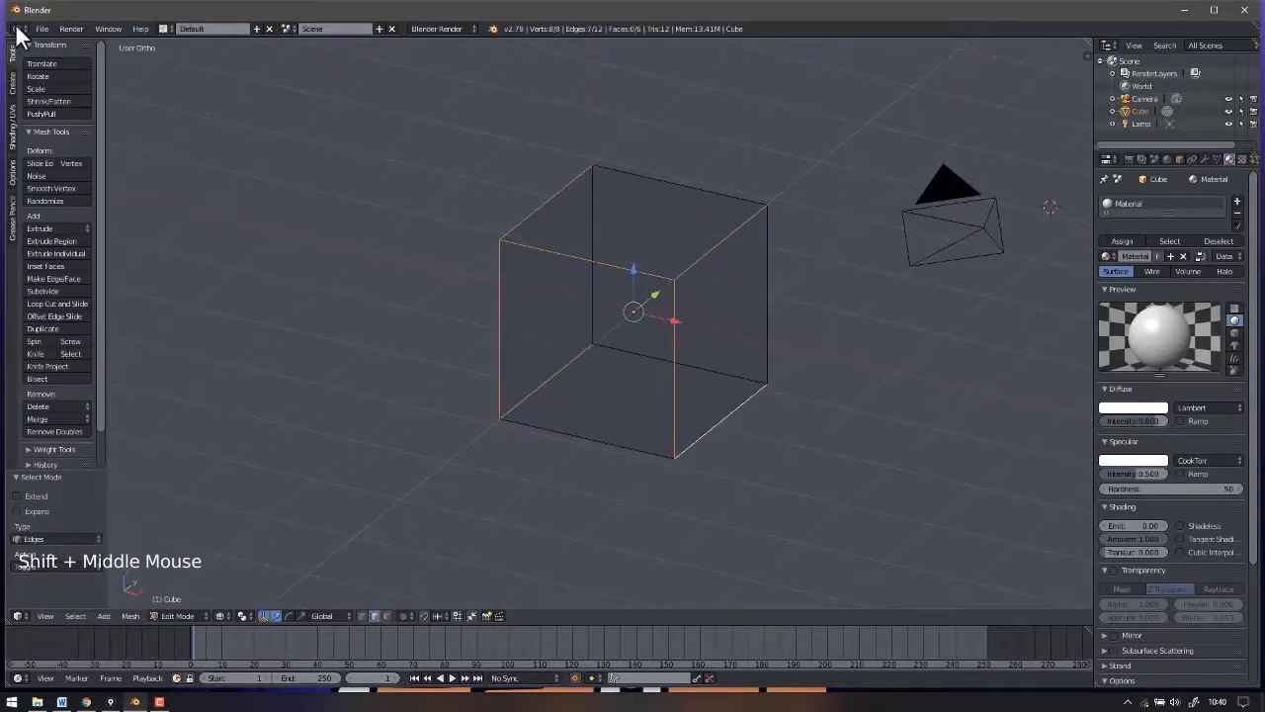
# Mark the seven selected cube edges as UV seams.
pyautogui.press('t')
pyautogui.press('t')
pyautogui.press('t')
pyautogui.press('t')
pyautogui.press('t')
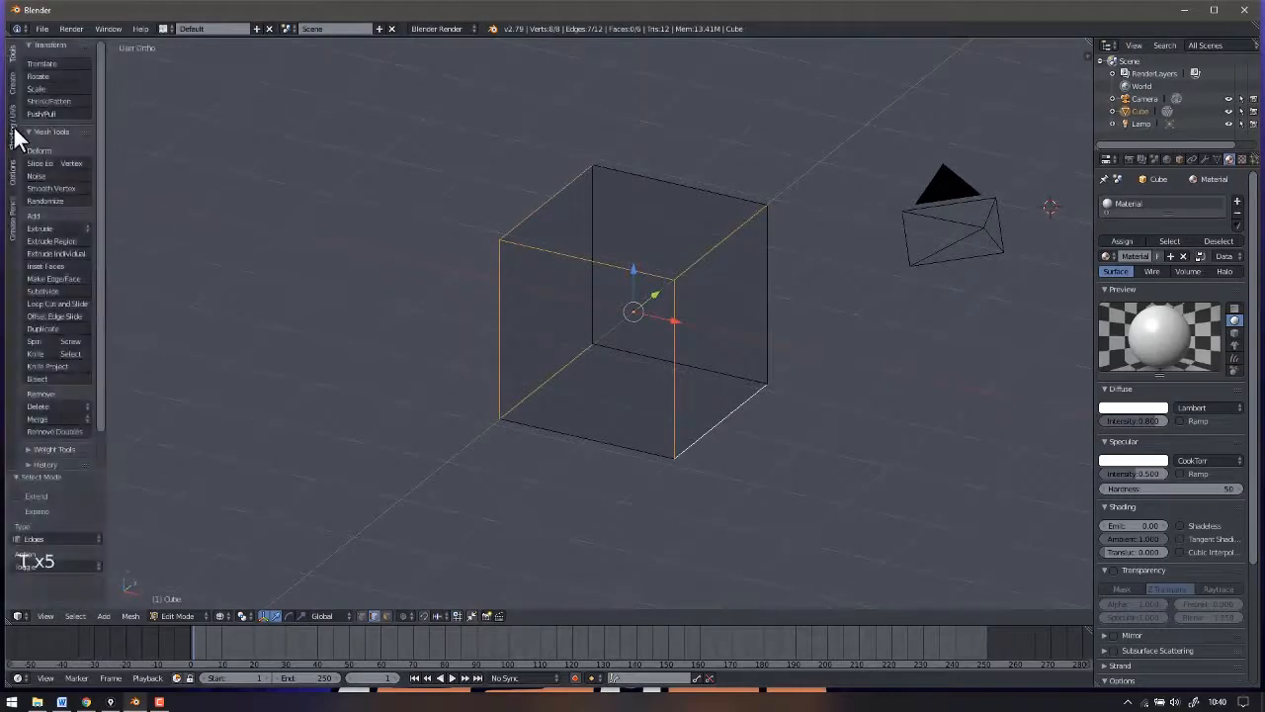
pyautogui.click(13, 126)
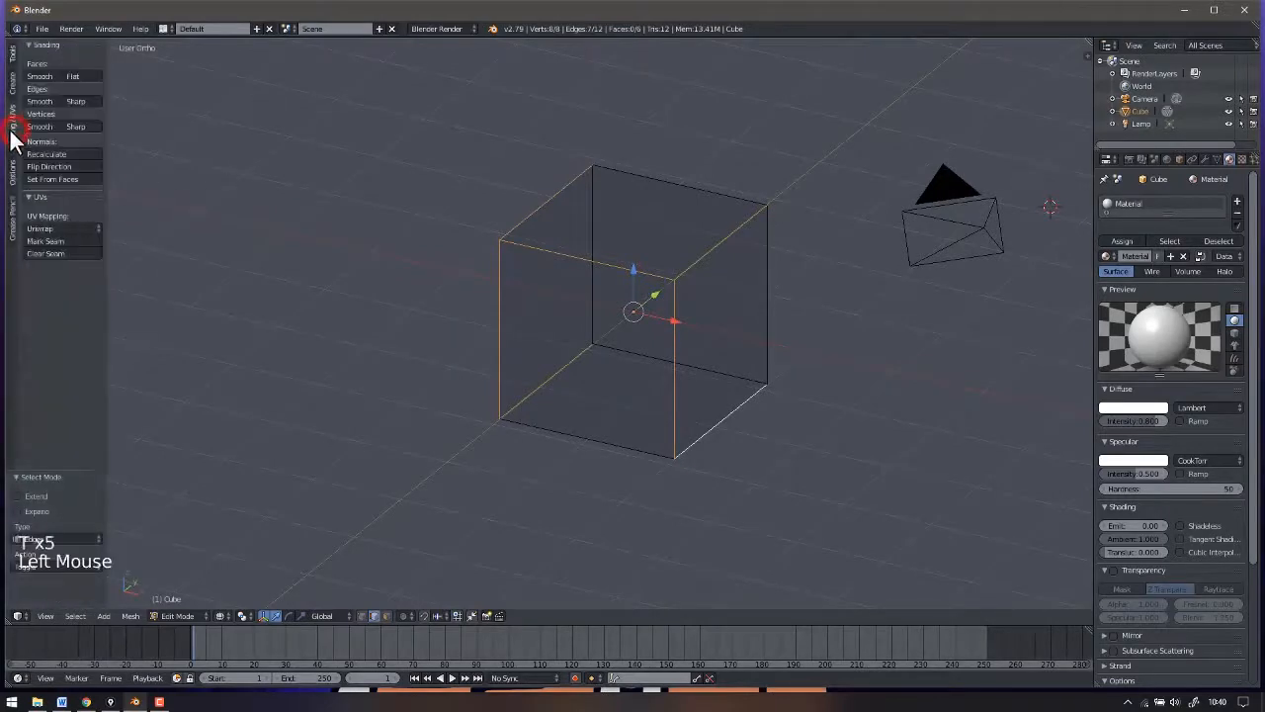
pyautogui.click(52, 243)
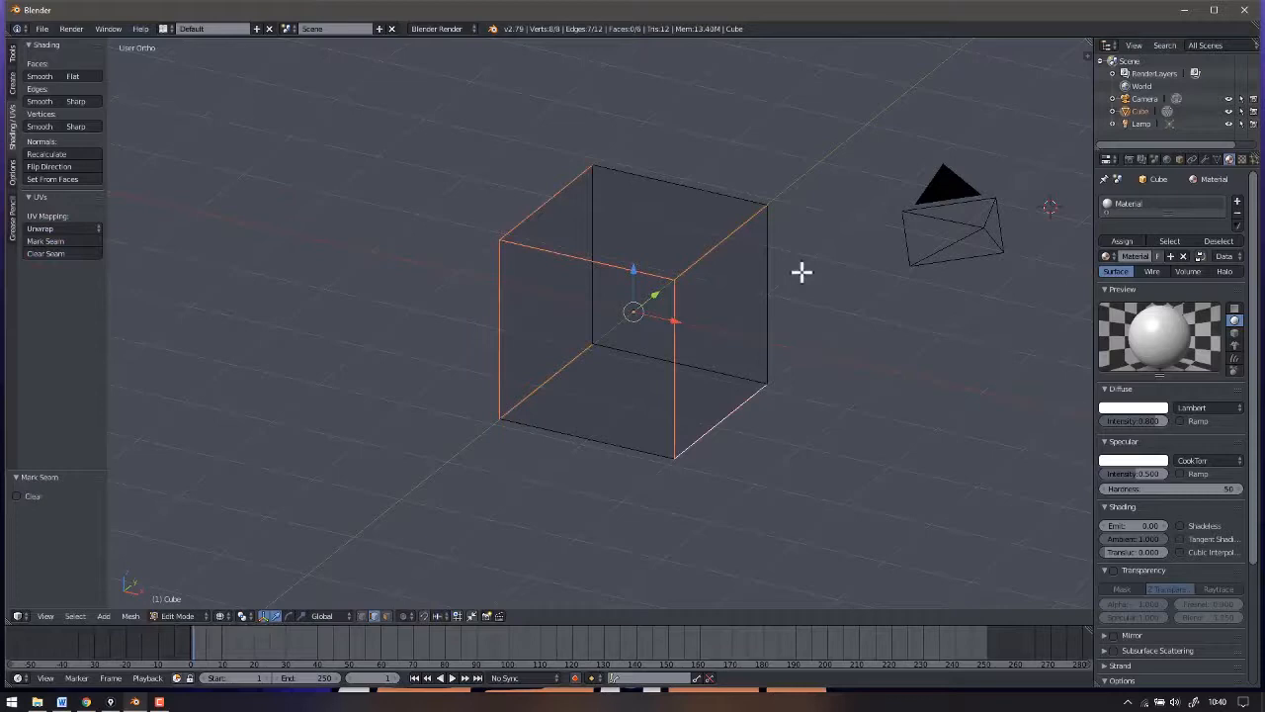
# Select the whole cube and unwrap it along the marked seams.
pyautogui.press('a')
pyautogui.moveTo(807, 291); pyautogui.dragTo(779, 312, button='middle')
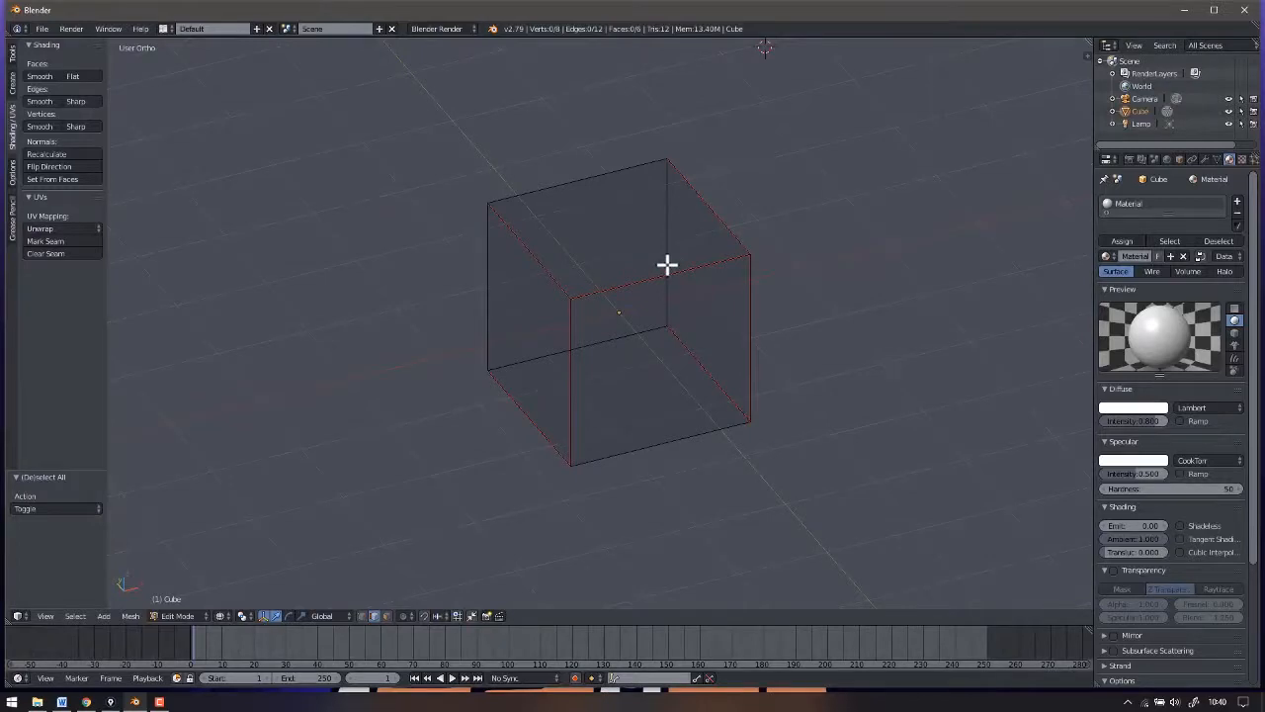
pyautogui.press('a')
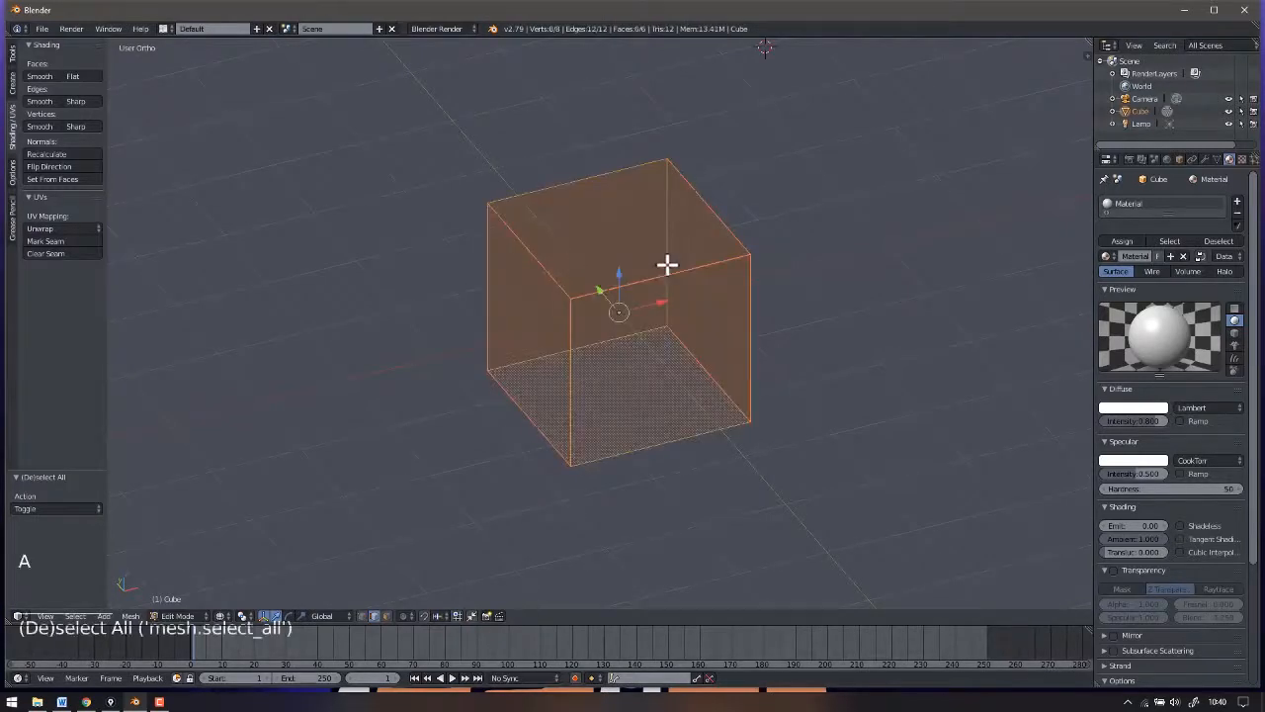
pyautogui.click(60, 226)
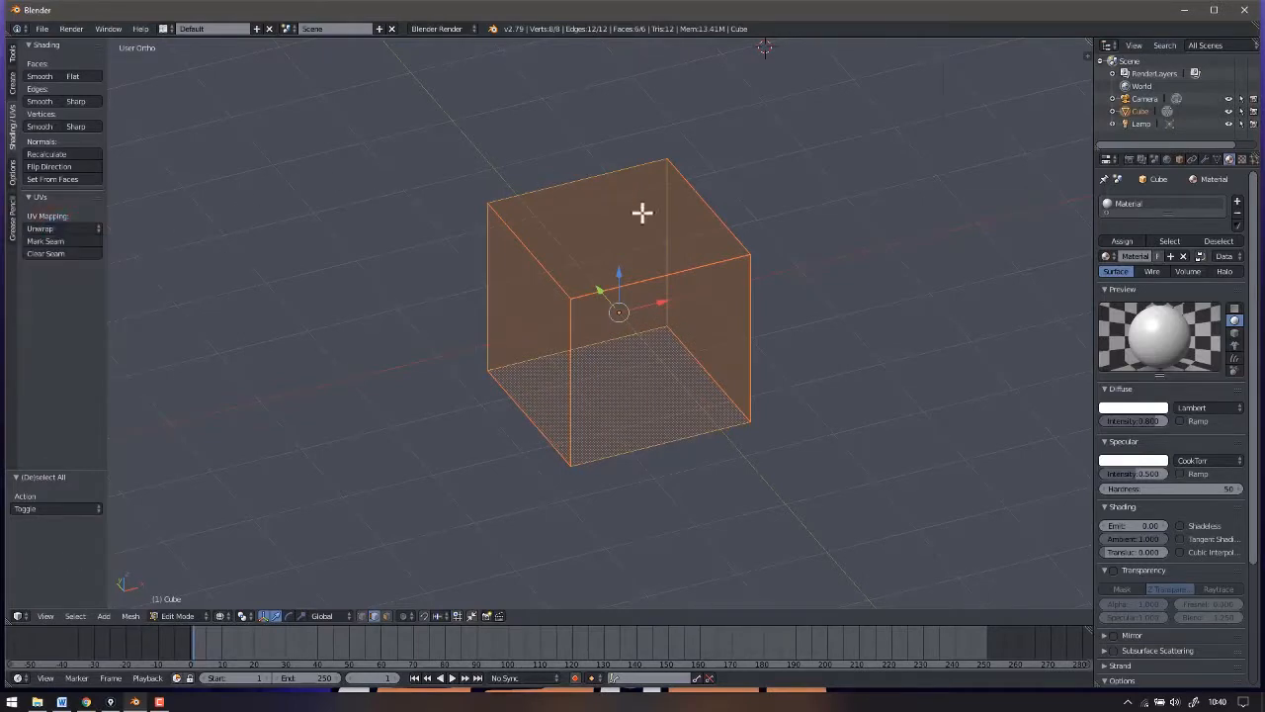
pyautogui.hotkey('ctrl', 'u')
pyautogui.press('u')
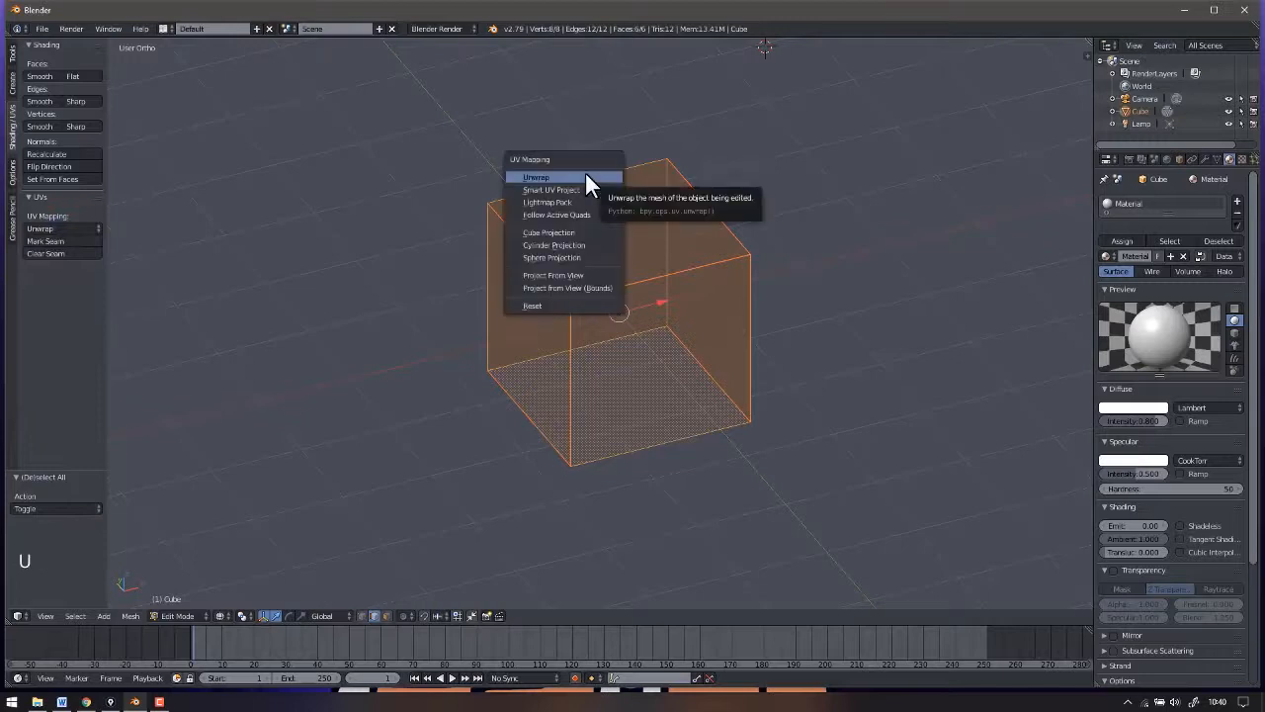
pyautogui.click(58, 225)
pyautogui.click(74, 247)
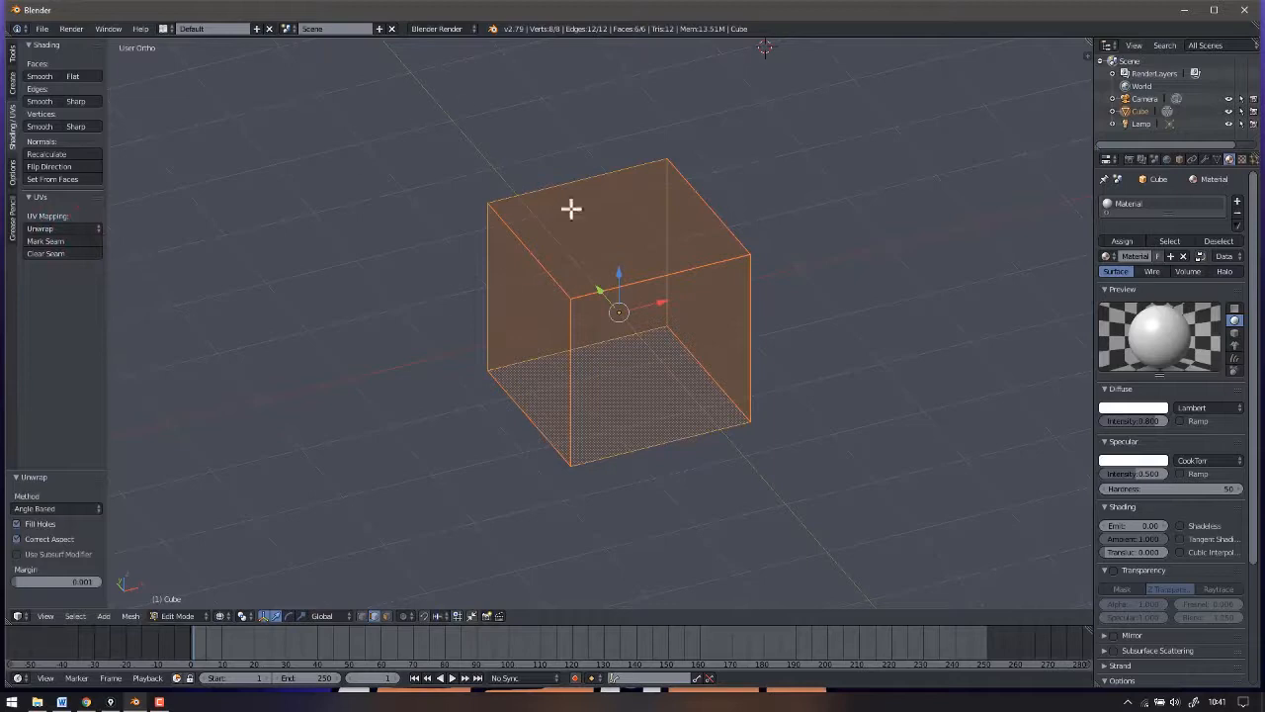
# Switch to the UV Editing screen layout to show the cube's unwrapped faces.
pyautogui.click(164, 28)
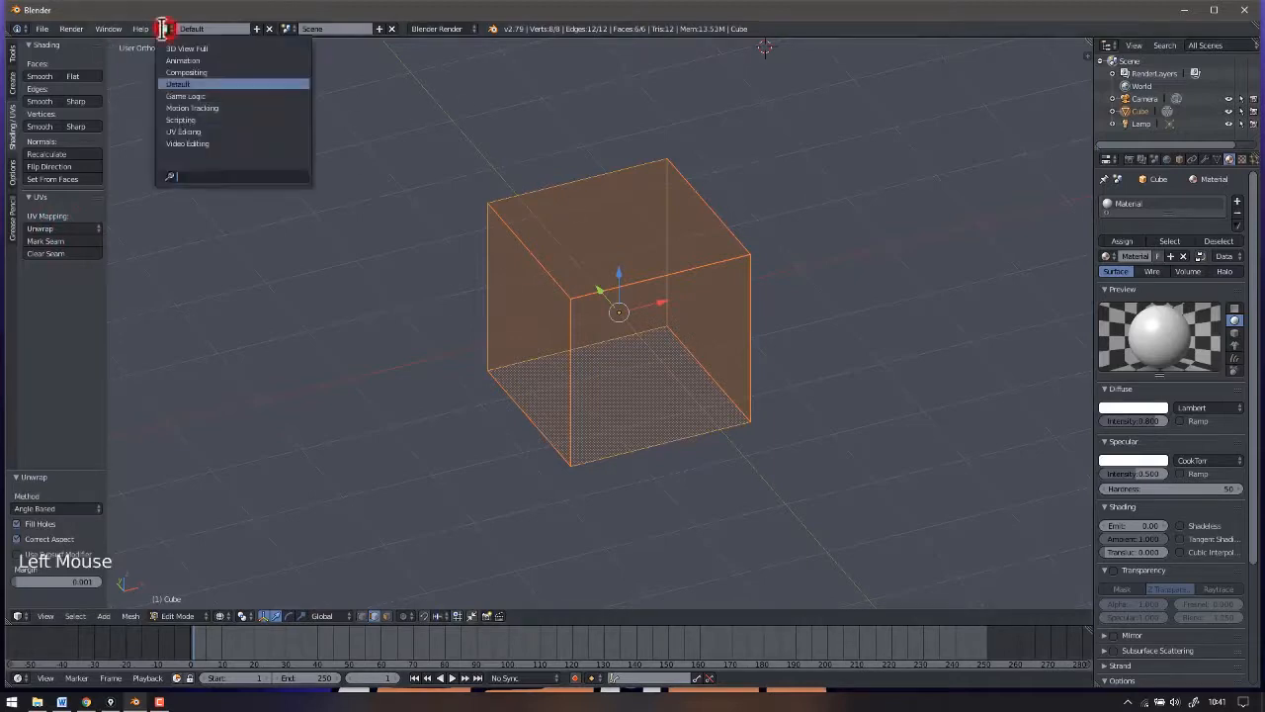
pyautogui.click(190, 131)
pyautogui.scroll(1, 290, 339)
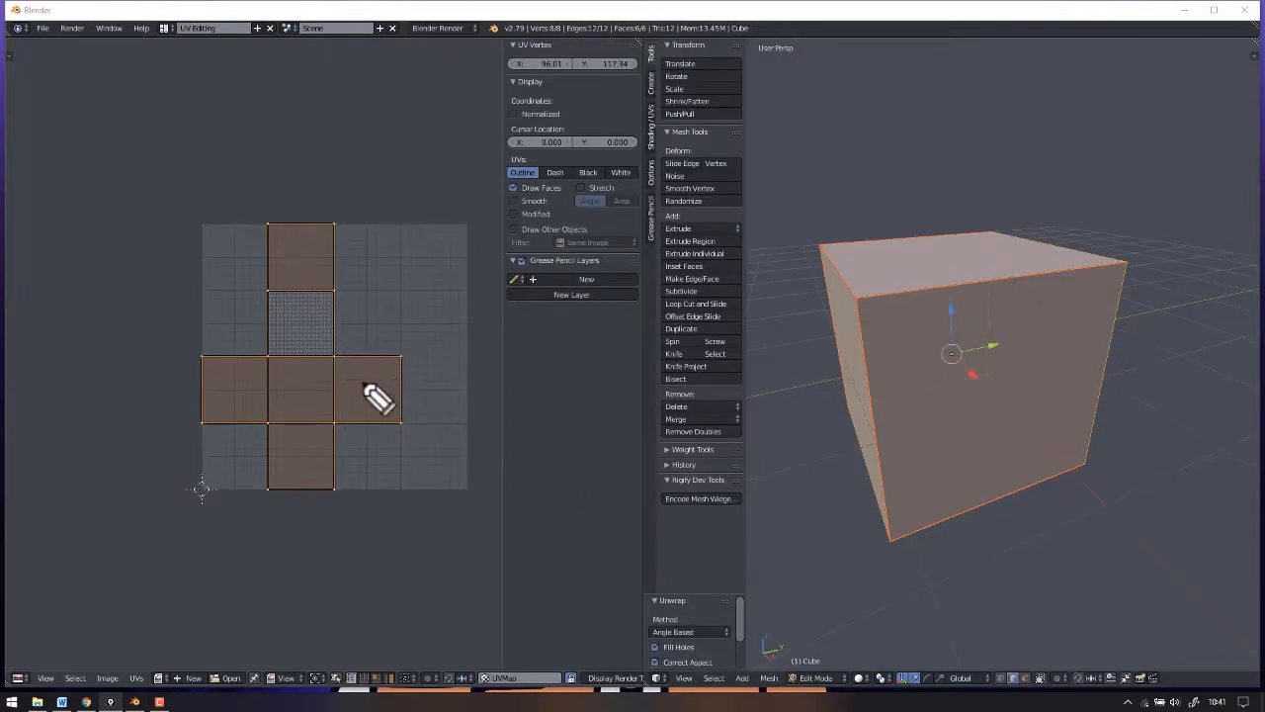
pyautogui.moveTo(244, 367); pyautogui.dragTo(237, 397)
pyautogui.moveTo(366, 378); pyautogui.dragTo(382, 384)
pyautogui.moveTo(305, 452); pyautogui.dragTo(314, 446)
pyautogui.moveTo(306, 381); pyautogui.dragTo(310, 386)
pyautogui.moveTo(311, 301); pyautogui.dragTo(301, 292)
pyautogui.moveTo(301, 243)
pyautogui.mouseDown()
pyautogui.moveTo(310, 253)
pyautogui.moveTo(235, 346)
pyautogui.mouseUp()
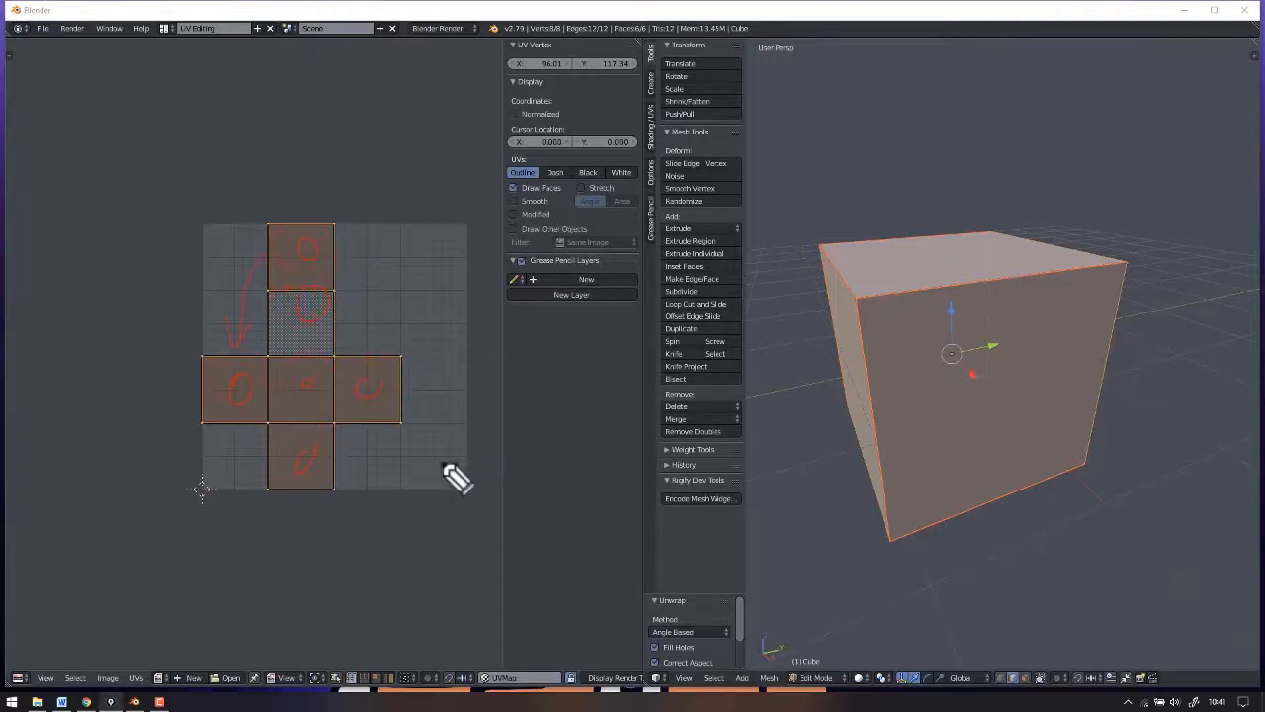
pyautogui.moveTo(353, 458)
pyautogui.mouseDown()
pyautogui.moveTo(356, 306)
pyautogui.moveTo(344, 304)
pyautogui.mouseUp()
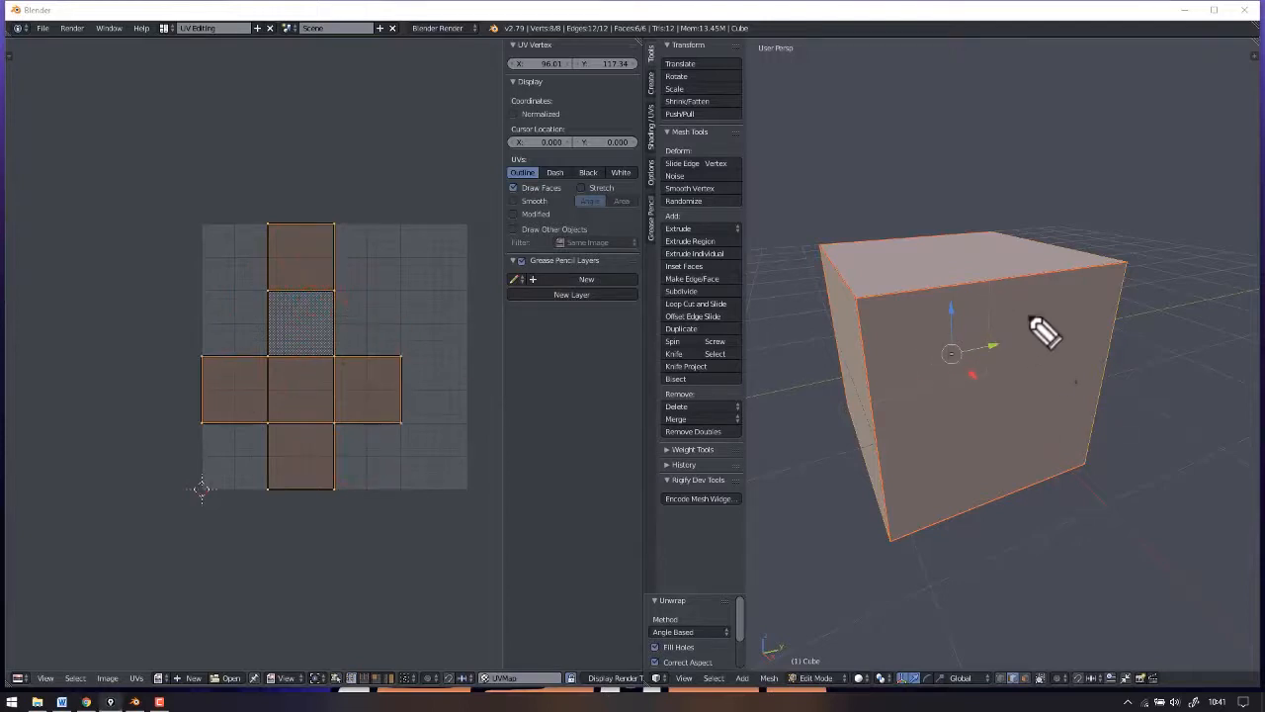
pyautogui.moveTo(1044, 330); pyautogui.dragTo(1242, 254, button='middle')
pyautogui.scroll(-2, 918, 342)
pyautogui.keyDown('shift'); pyautogui.scroll(-2, 912, 336); pyautogui.keyUp('shift')
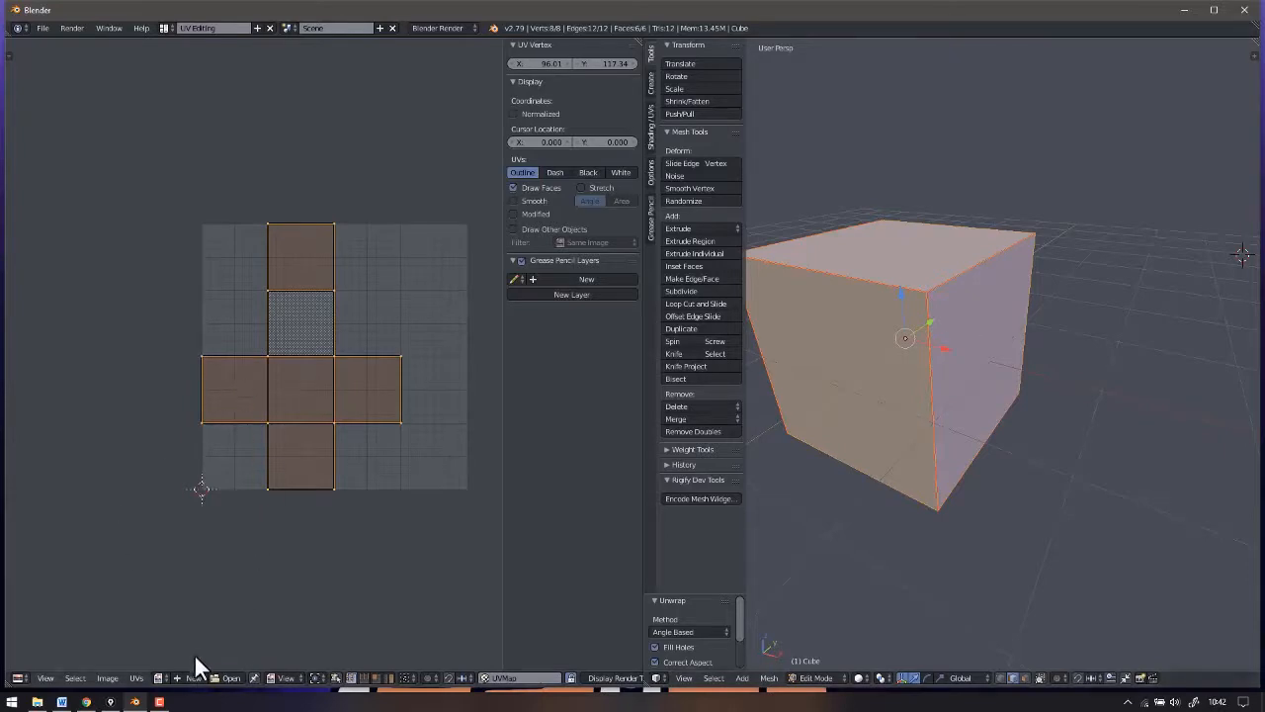
# Create a blank, near-white 1024 × 1024 px image named kubus behind the cube's UV layout.
pyautogui.click(201, 682)
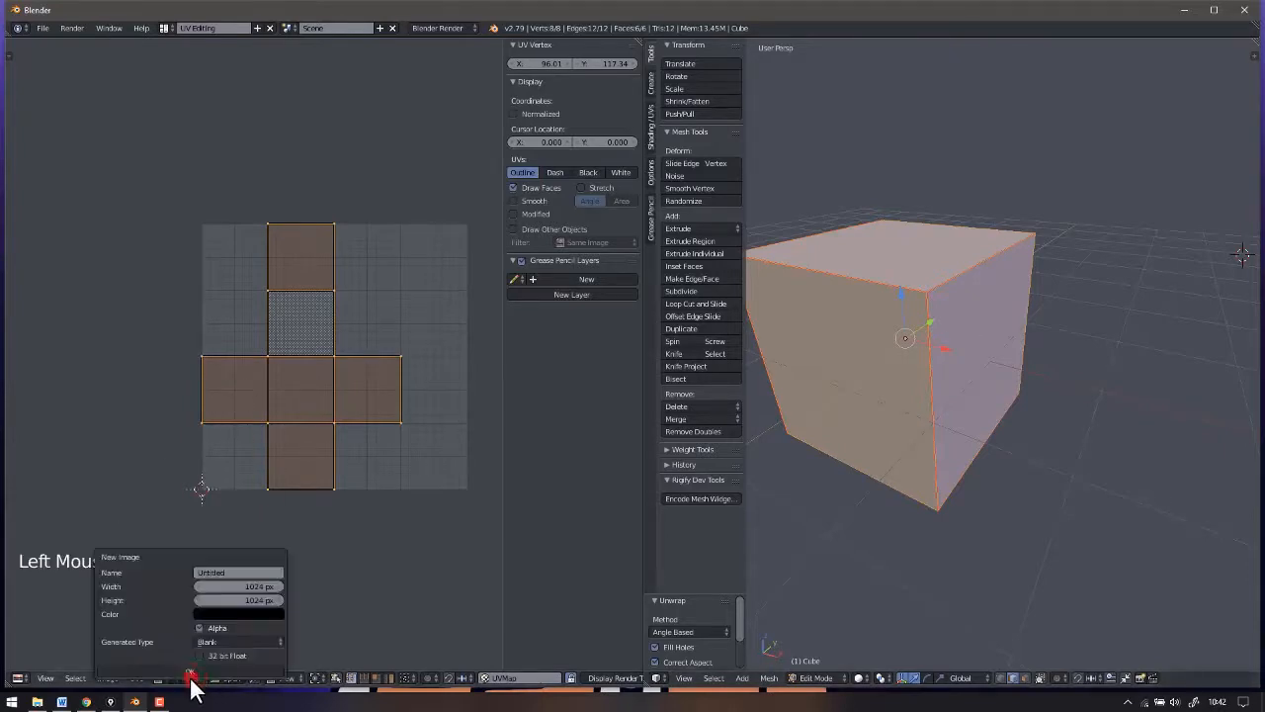
pyautogui.click(257, 614)
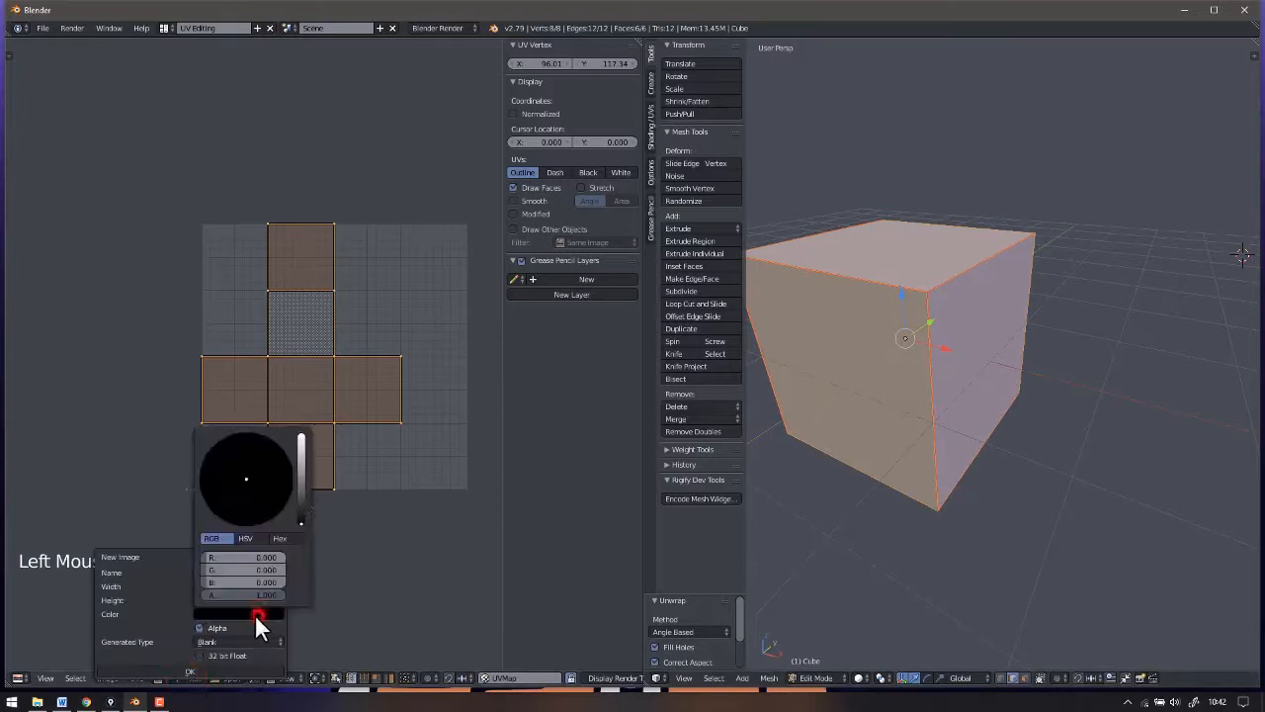
pyautogui.click(300, 445)
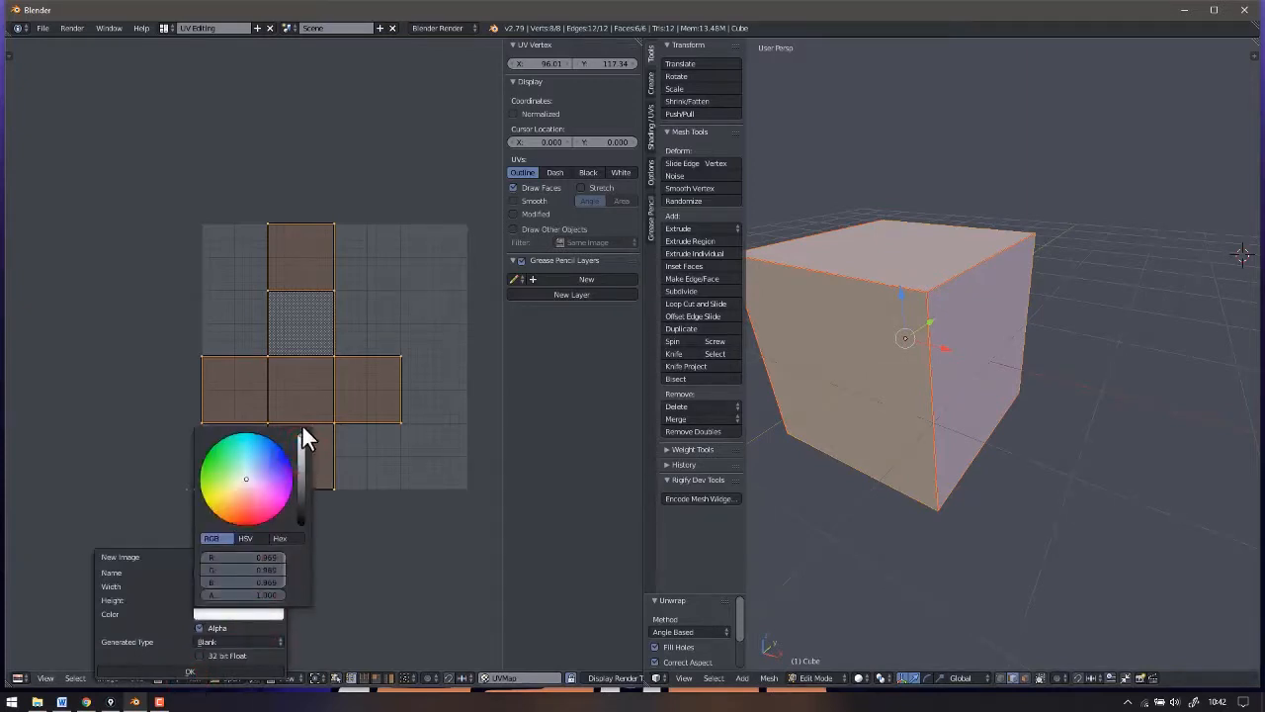
pyautogui.click(235, 570)
pyautogui.write('kubus')
pyautogui.click(152, 586)
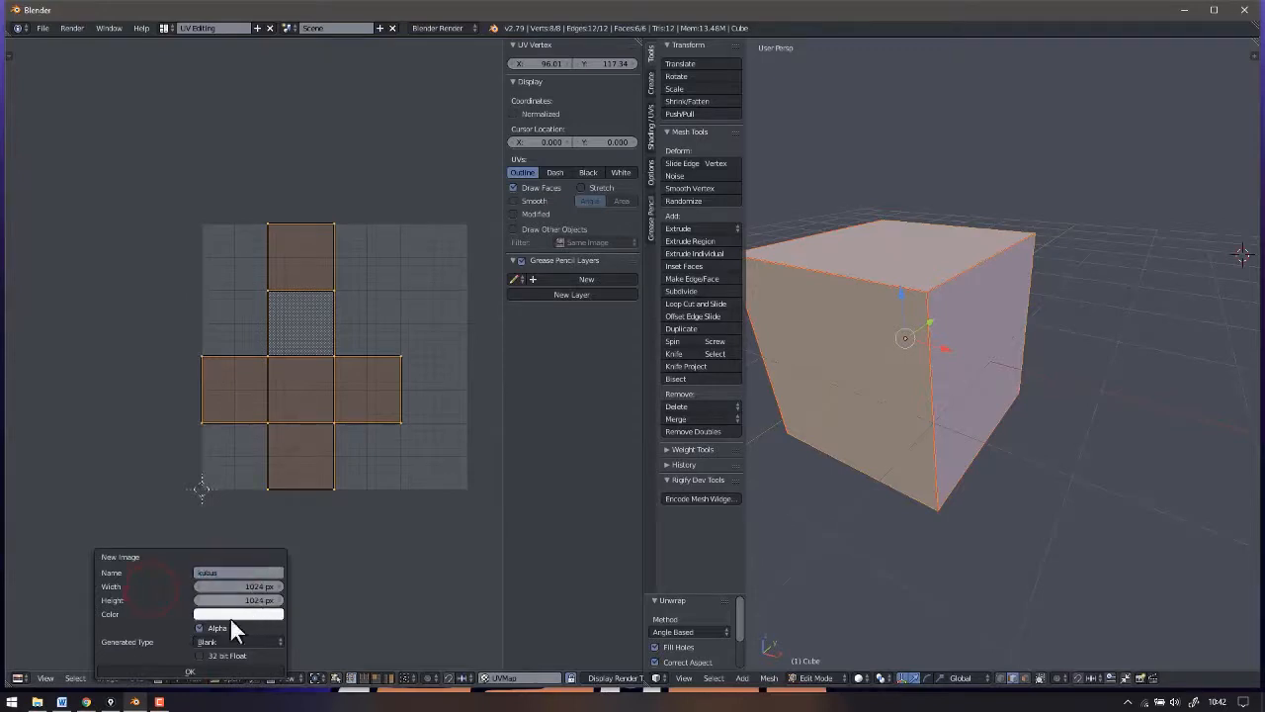
pyautogui.click(184, 666)
pyautogui.scroll(-6, 307, 322)
pyautogui.click(383, 269)
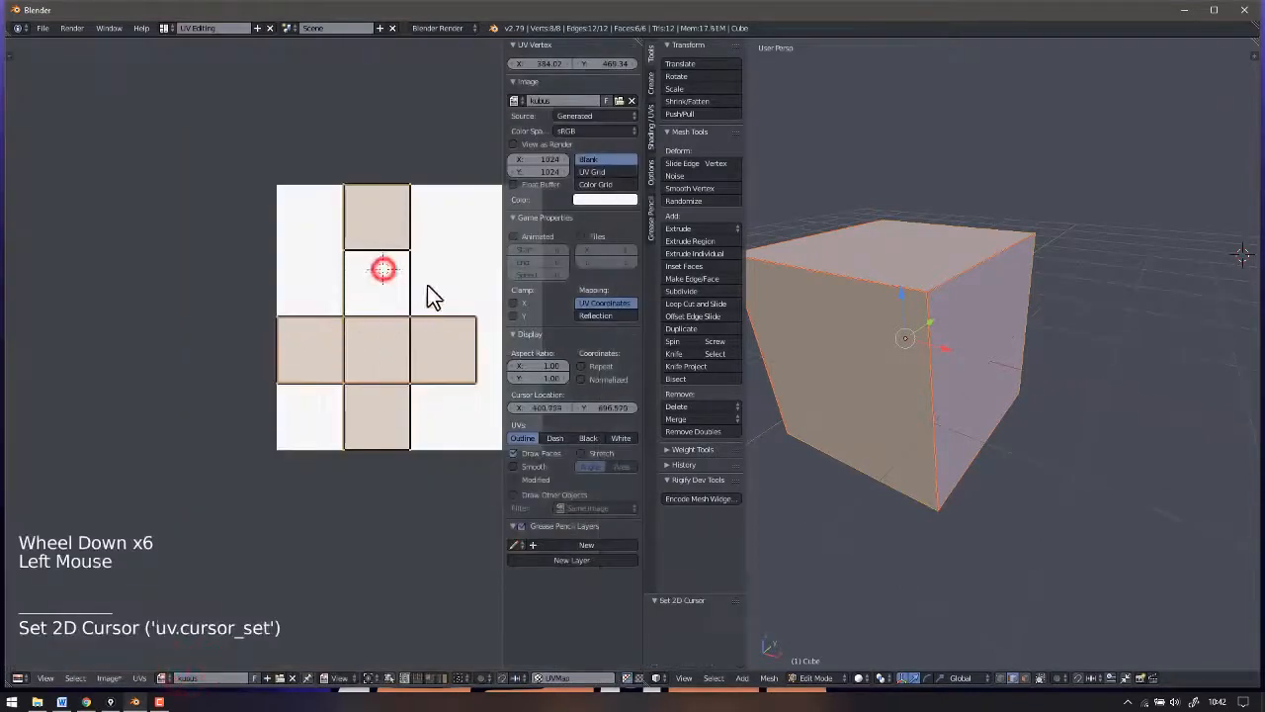
pyautogui.keyDown('shift'); pyautogui.moveTo(441, 329); pyautogui.dragTo(375, 283, button='middle'); pyautogui.keyUp('shift')
pyautogui.keyDown('shift'); pyautogui.moveTo(989, 249); pyautogui.dragTo(979, 322, button='middle'); pyautogui.keyUp('shift')
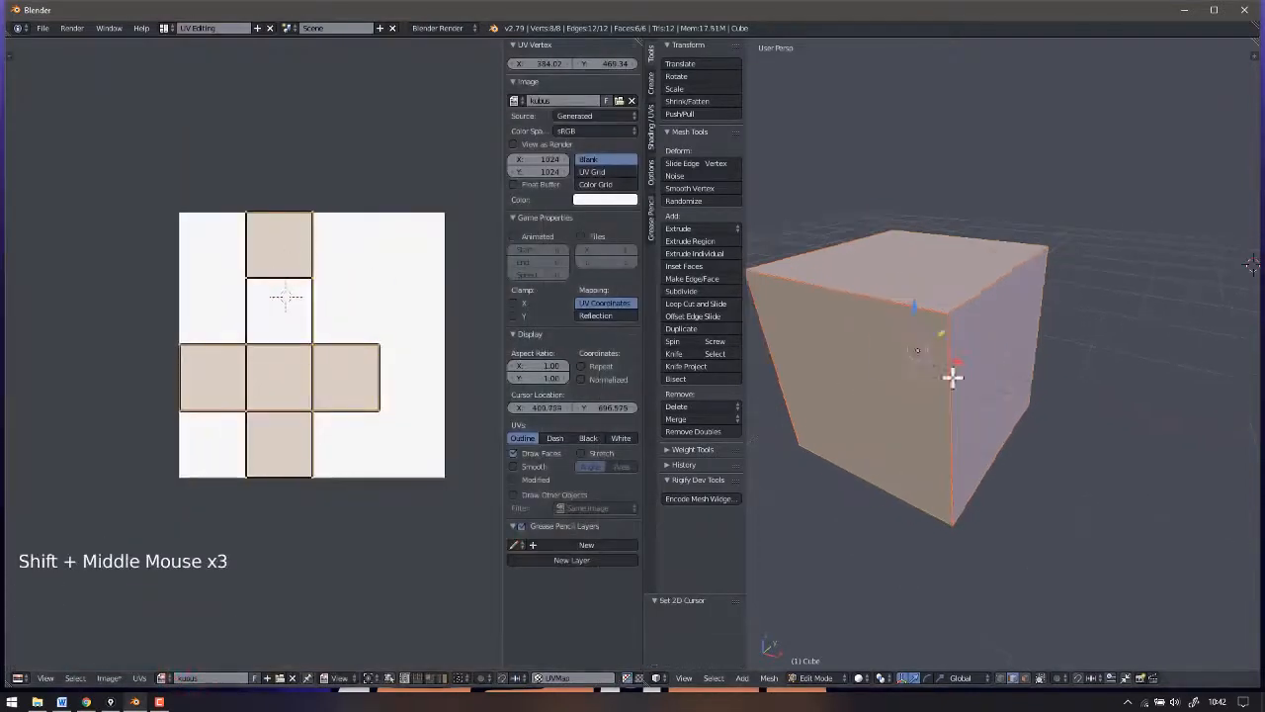
# Return to the Default screen layout and put the cube in Object Mode.
pyautogui.click(168, 28)
pyautogui.click(178, 83)
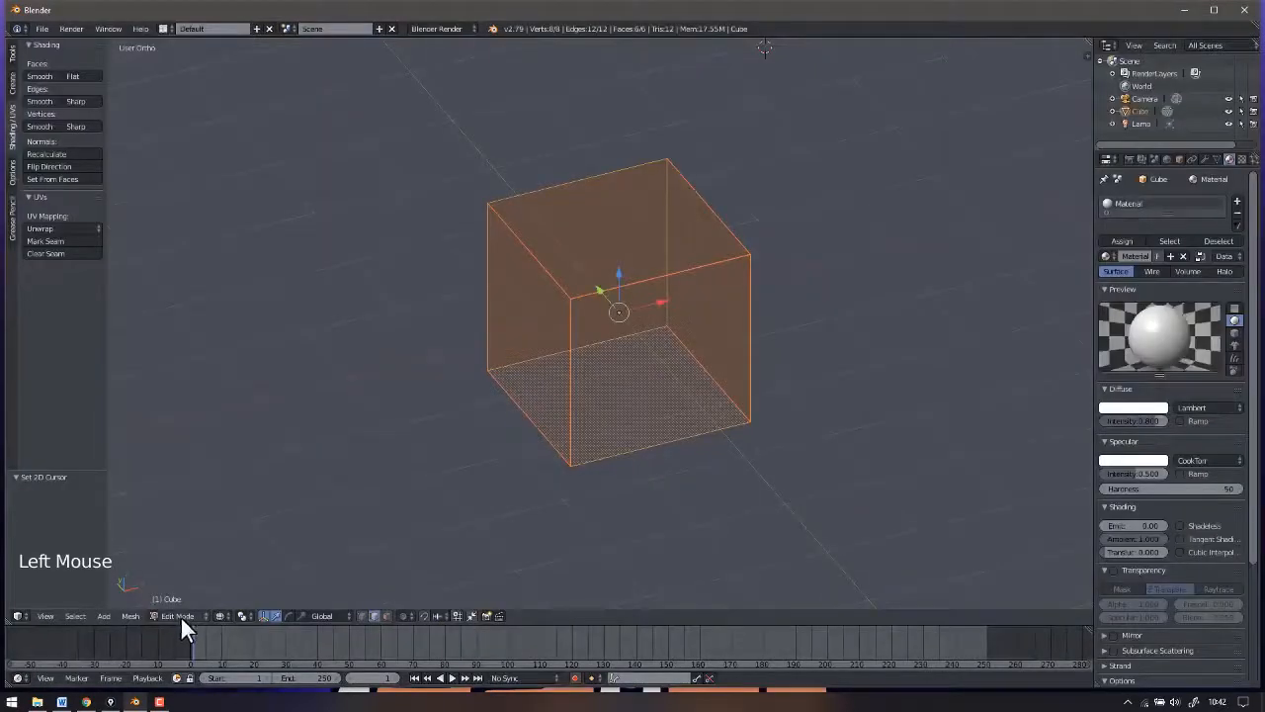
pyautogui.click(180, 615)
pyautogui.click(183, 601)
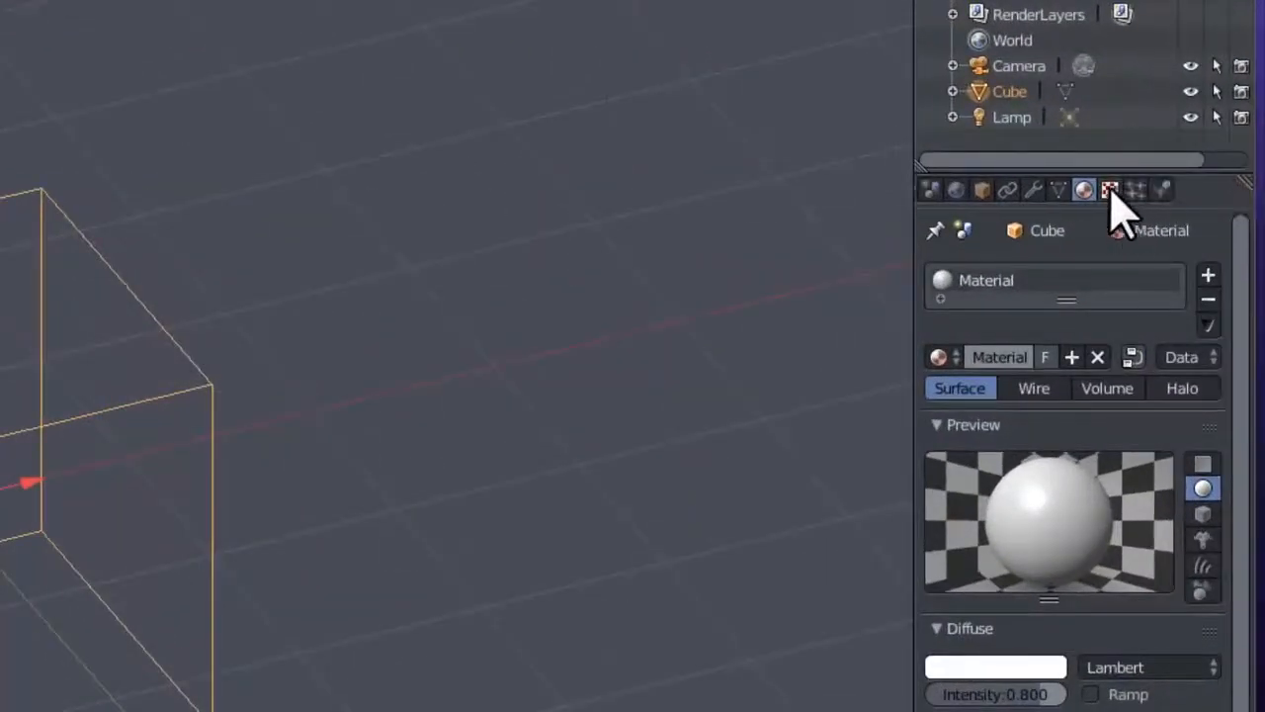
# Replace the material's existing texture with a new Image or Movie texture that uses the kubus image.
pyautogui.click(1109, 190)
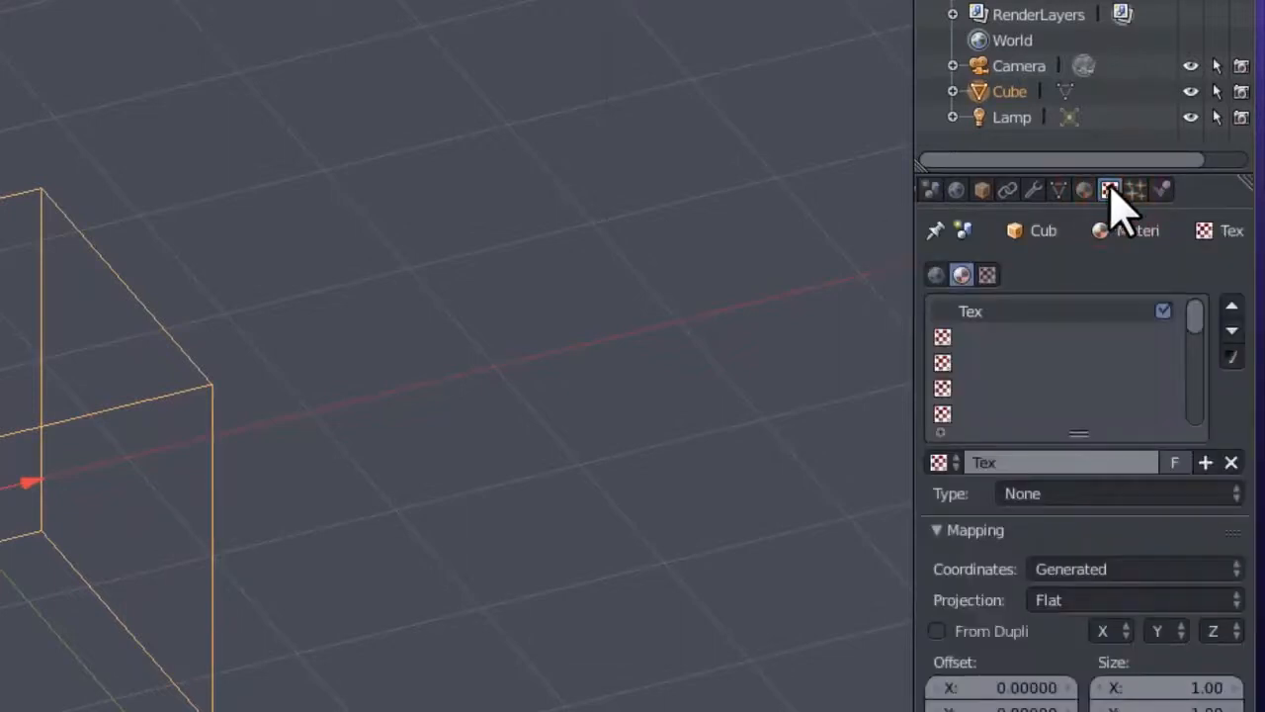
pyautogui.click(1231, 462)
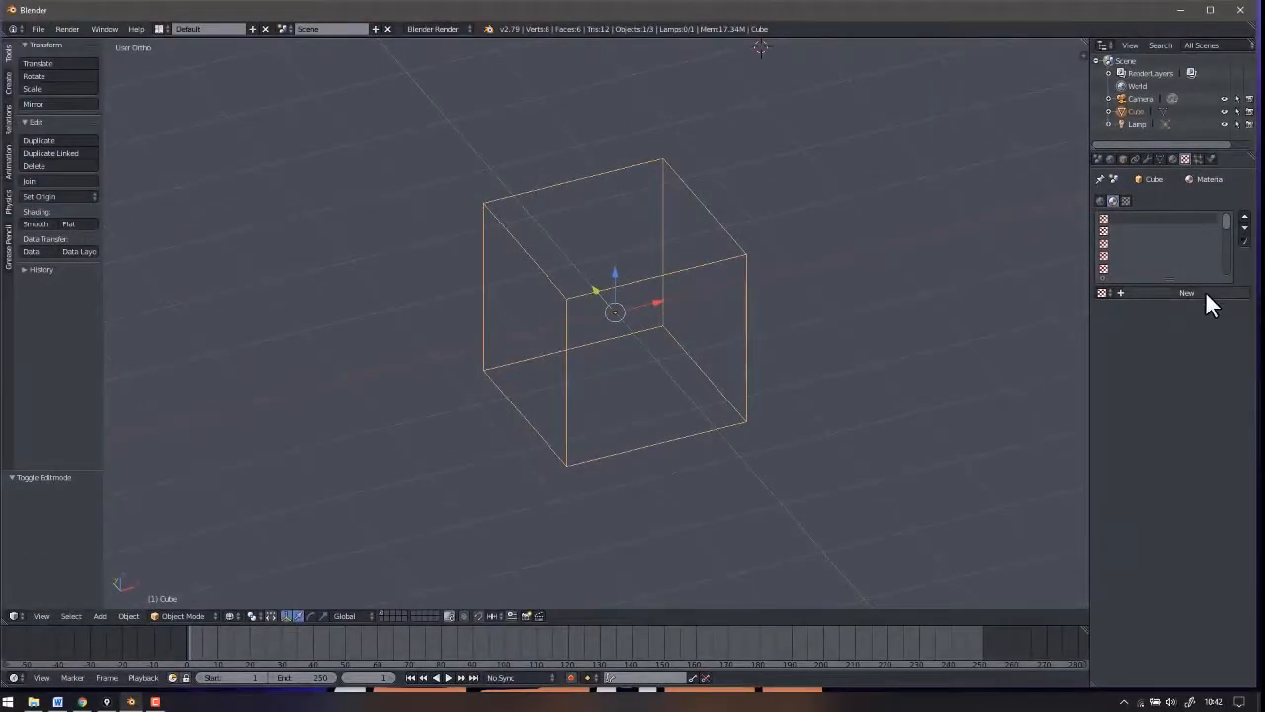
pyautogui.click(1205, 291)
pyautogui.click(1189, 306)
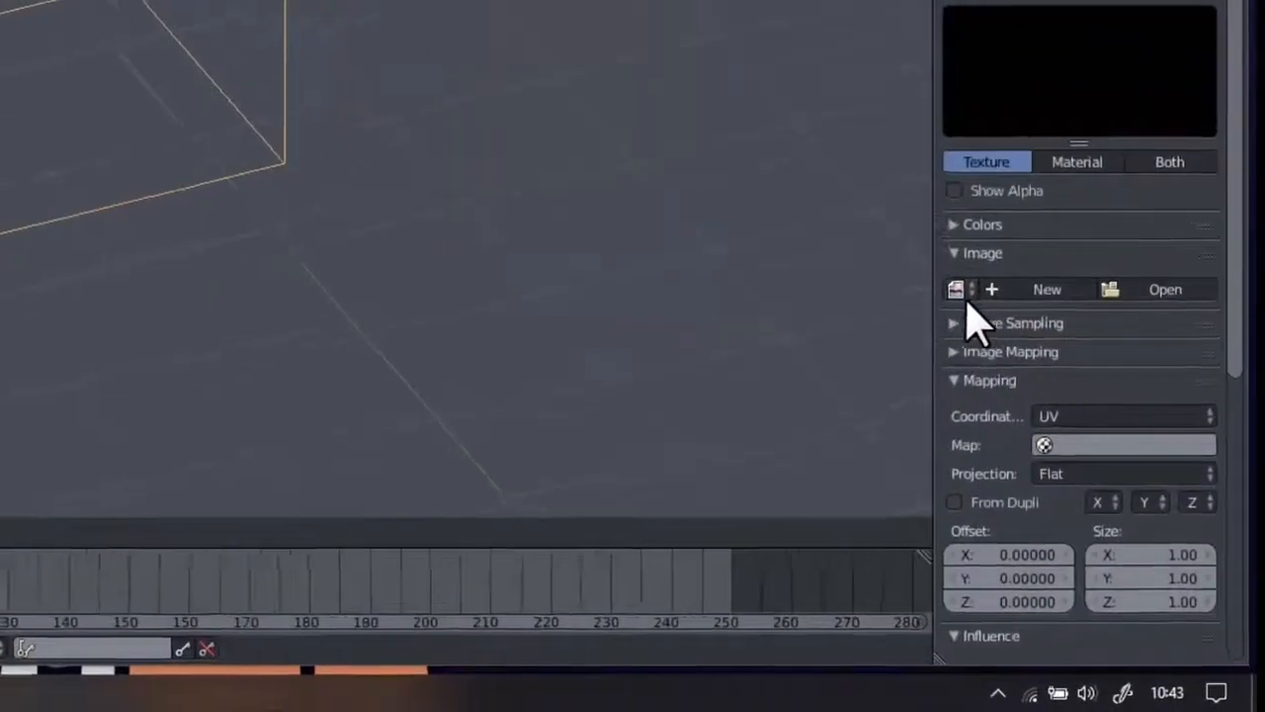
pyautogui.click(1055, 424)
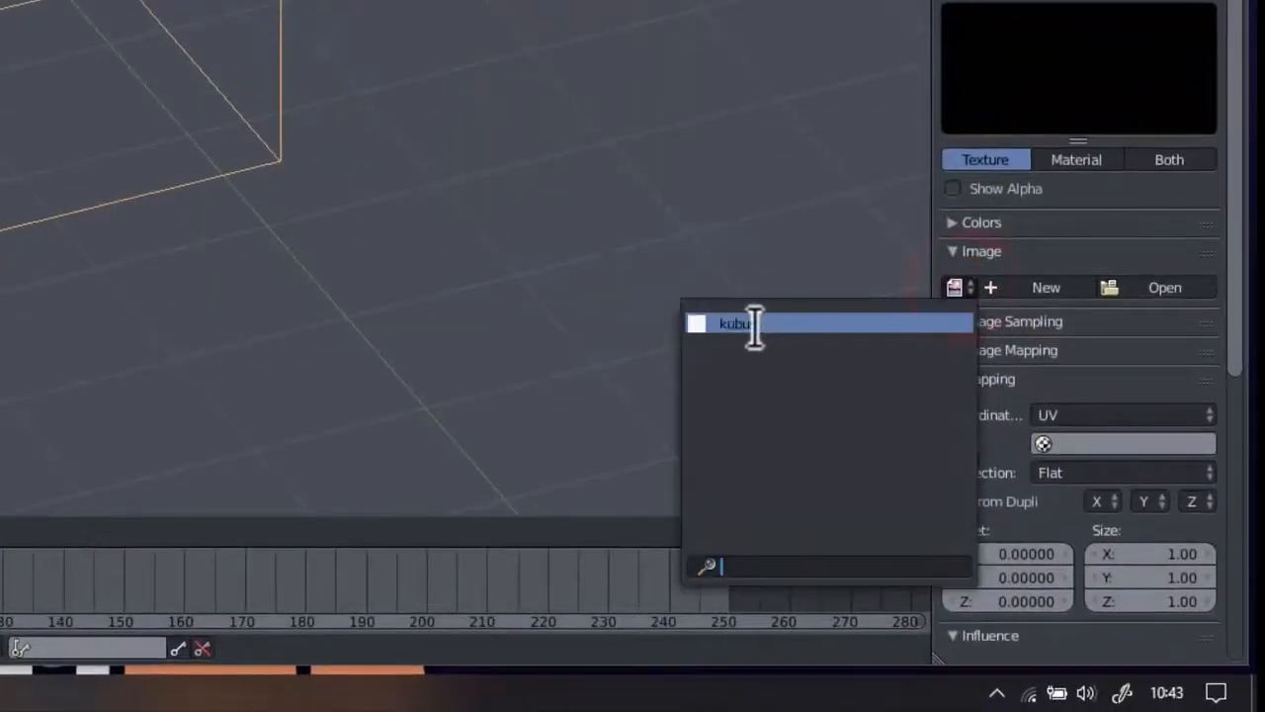
pyautogui.click(811, 324)
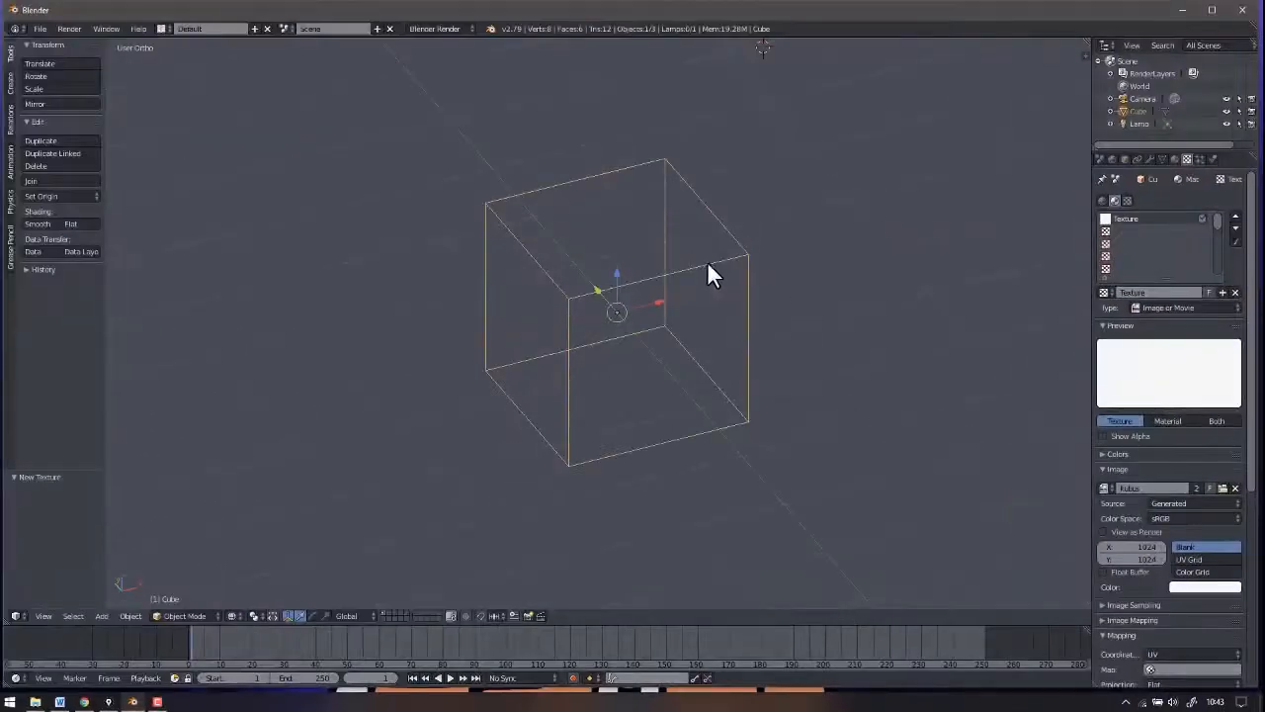
# Change the viewport from wireframe to a shaded display that shows the cube's texture.
pyautogui.press('z')
pyautogui.keyDown('shift'); pyautogui.moveTo(907, 274); pyautogui.dragTo(895, 283, button='middle'); pyautogui.keyUp('shift')
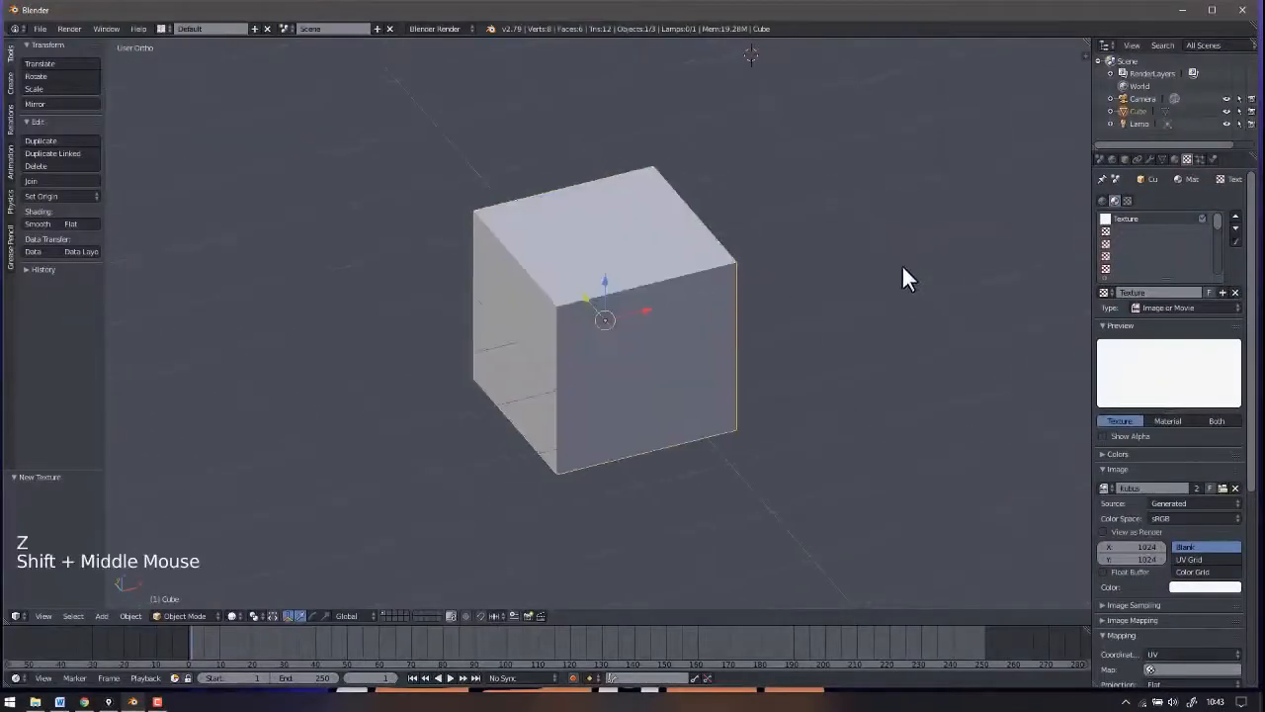
pyautogui.click(231, 615)
pyautogui.click(253, 561)
pyautogui.moveTo(751, 356)
pyautogui.mouseDown(button='middle')
pyautogui.moveTo(827, 325)
pyautogui.moveTo(650, 325)
pyautogui.mouseUp(button='middle')
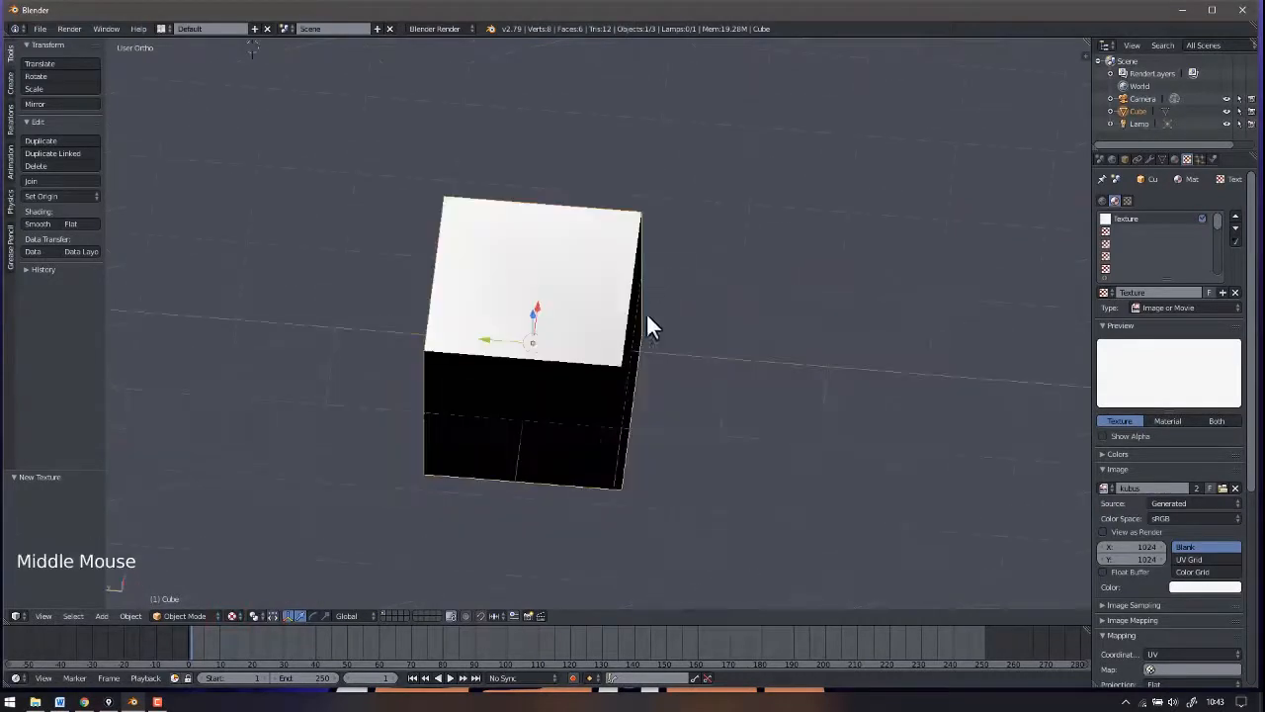
# Switch the cube to Texture Paint mode and frame its lit side for painting.
pyautogui.click(186, 612)
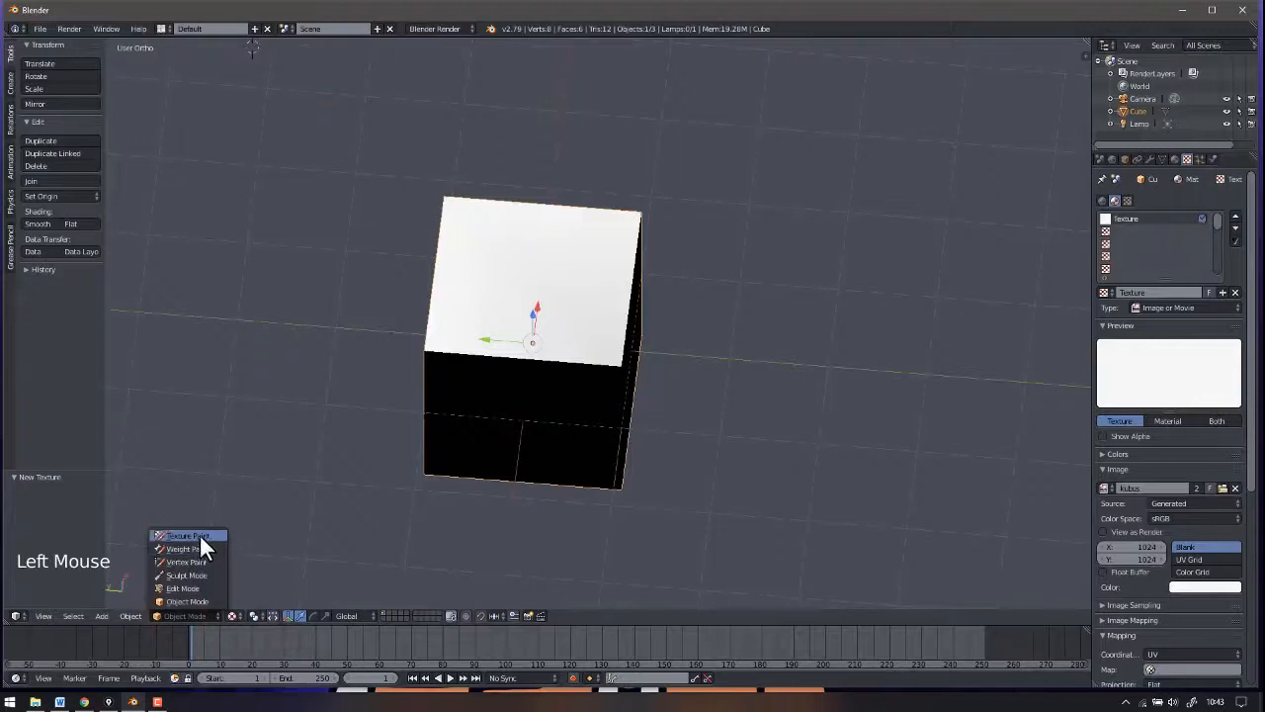
pyautogui.click(200, 536)
pyautogui.moveTo(612, 381)
pyautogui.mouseDown(button='middle')
pyautogui.moveTo(691, 353)
pyautogui.moveTo(819, 379)
pyautogui.moveTo(763, 385)
pyautogui.mouseUp(button='middle')
pyautogui.scroll(-3, 692, 352)
pyautogui.scroll(4, 565, 426)
pyautogui.keyDown('shift'); pyautogui.moveTo(565, 426); pyautogui.dragTo(512, 369, button='middle'); pyautogui.keyUp('shift')
pyautogui.scroll(-2, 512, 369)
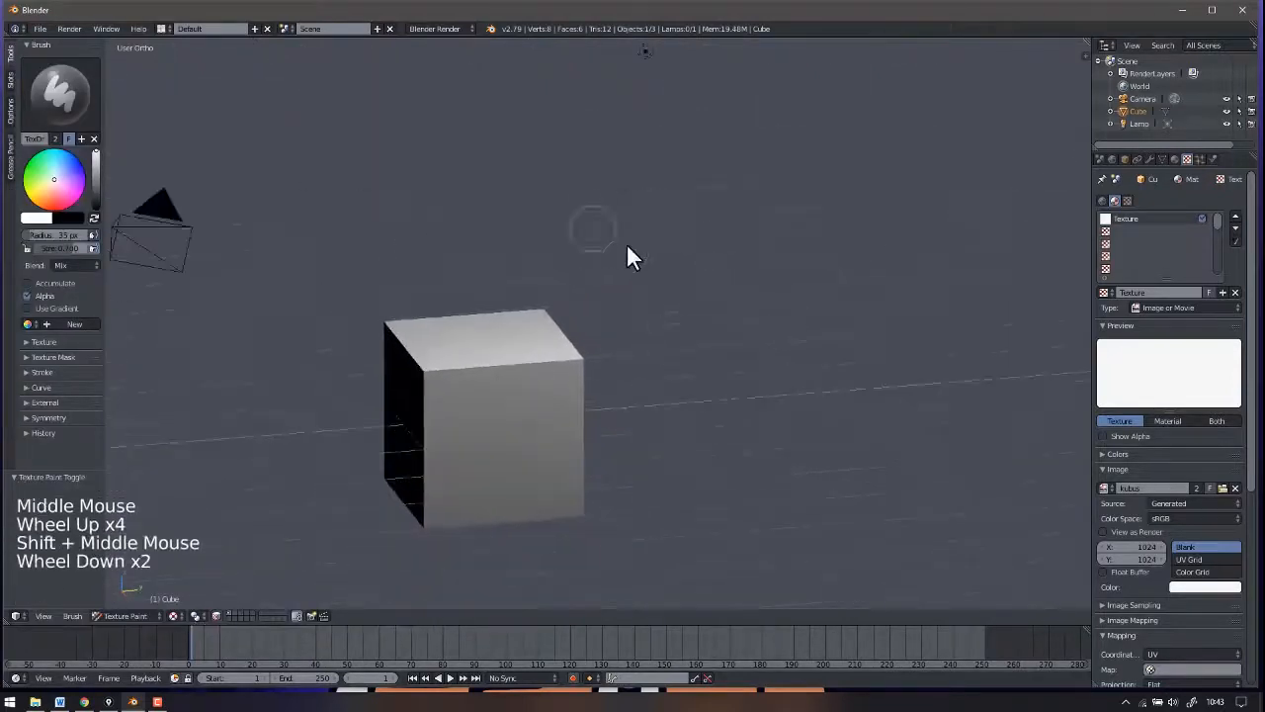
pyautogui.press('n')
pyautogui.scroll(5, 933, 272)
pyautogui.press('n')
pyautogui.keyDown('shift'); pyautogui.moveTo(615, 143); pyautogui.dragTo(504, 260, button='middle'); pyautogui.keyUp('shift')
# Set the brush colour to light red and paint a large letter S on the cube's lit side face.
pyautogui.moveTo(55, 180); pyautogui.dragTo(55, 199)
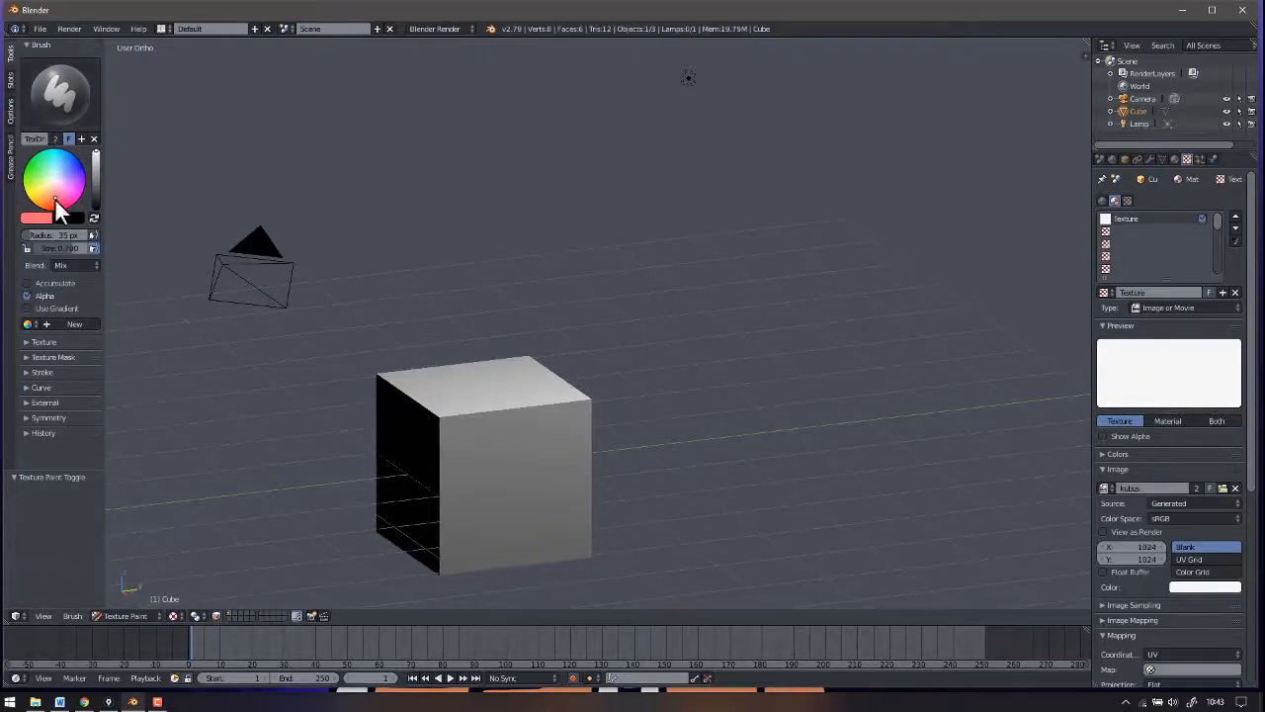
pyautogui.scroll(2, 539, 435)
pyautogui.moveTo(549, 417)
pyautogui.mouseDown()
pyautogui.moveTo(474, 424)
pyautogui.moveTo(589, 489)
pyautogui.moveTo(488, 519)
pyautogui.mouseUp()
# Paint a light red smiley face with dots and a curved mouth on the cube's top face.
pyautogui.scroll(1, 494, 484)
pyautogui.scroll(-2, 498, 446)
pyautogui.moveTo(498, 446)
pyautogui.mouseDown(button='middle')
pyautogui.moveTo(538, 478)
pyautogui.moveTo(562, 471)
pyautogui.moveTo(510, 352)
pyautogui.mouseUp(button='middle')
pyautogui.scroll(1, 563, 471)
pyautogui.scroll(2, 510, 352)
pyautogui.click(502, 337)
pyautogui.click(555, 259)
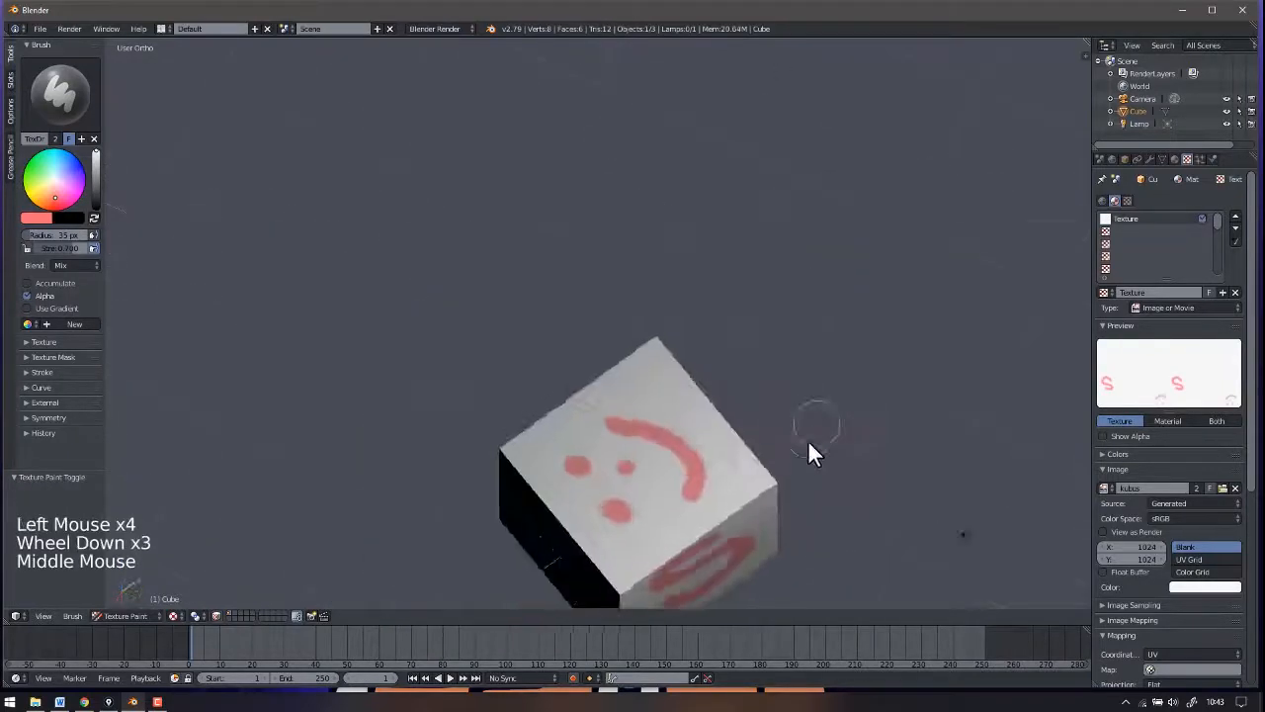
pyautogui.moveTo(807, 438)
pyautogui.mouseDown(button='middle')
pyautogui.moveTo(604, 375)
pyautogui.moveTo(525, 283)
pyautogui.mouseUp(button='middle')
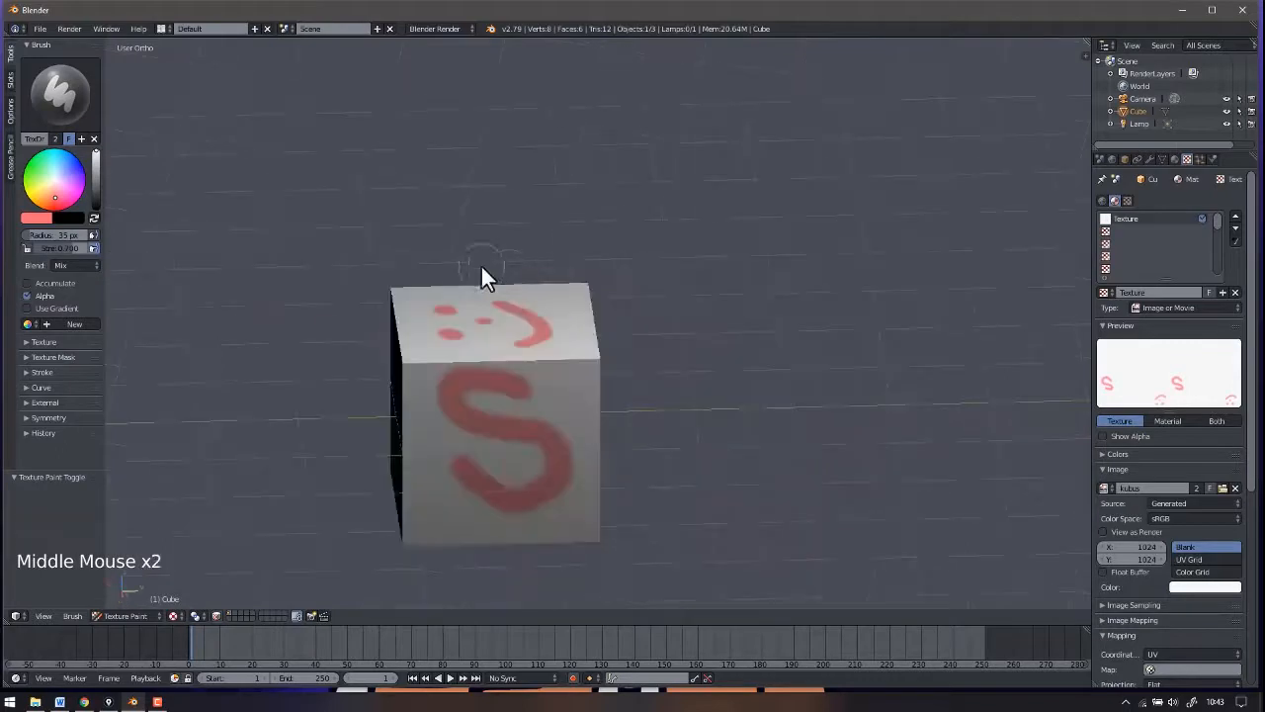
# Open the UV Editing layout and examine where the painted strokes lie on the kubus image.
pyautogui.click(168, 29)
pyautogui.click(205, 132)
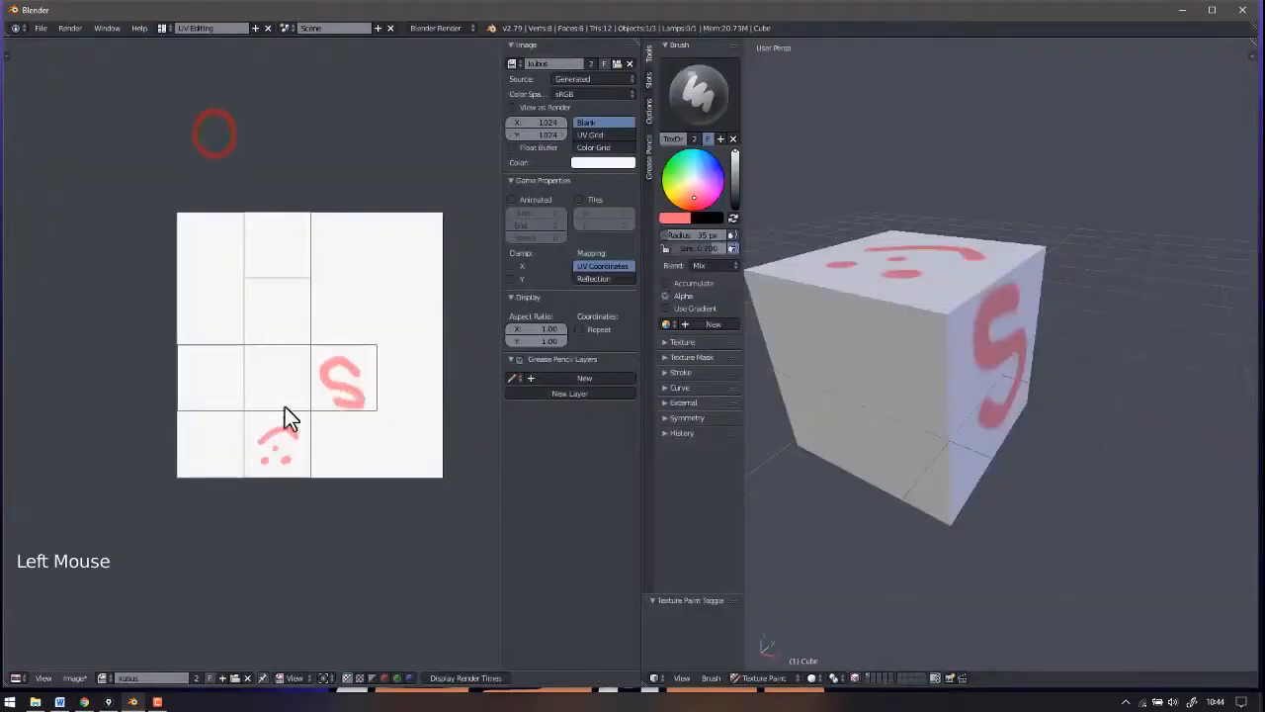
pyautogui.scroll(2, 300, 419)
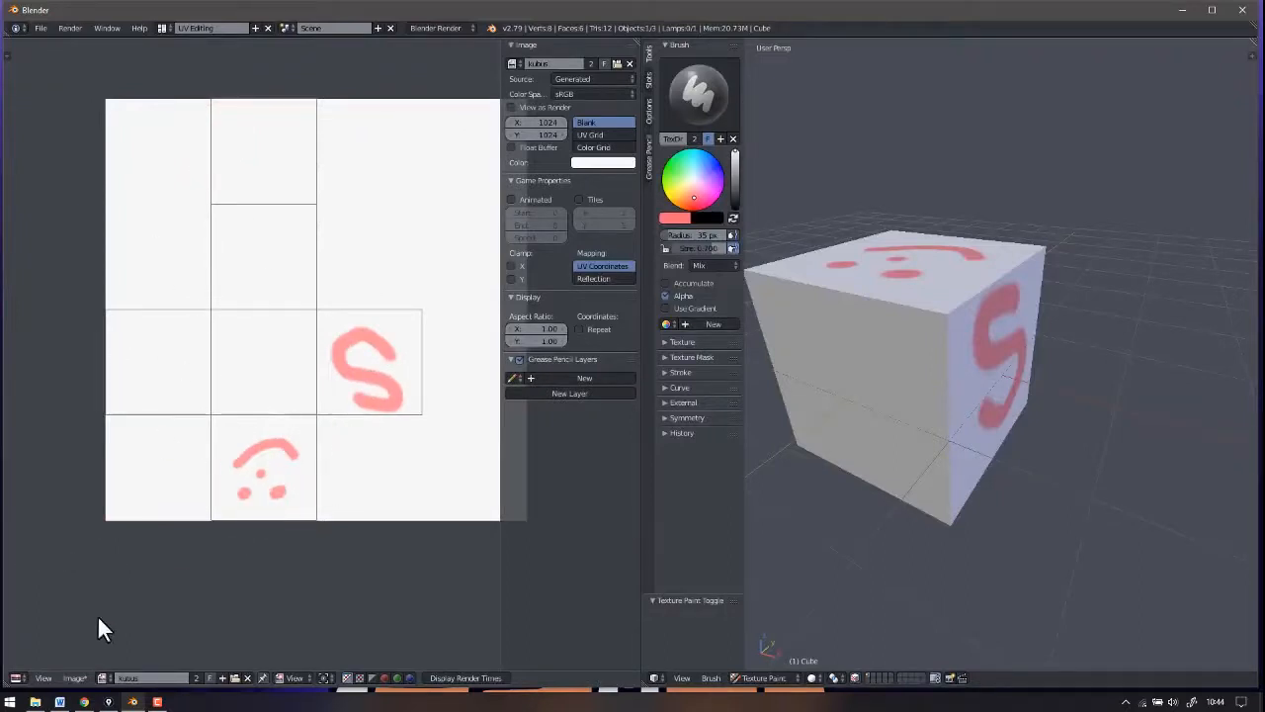
pyautogui.click(75, 678)
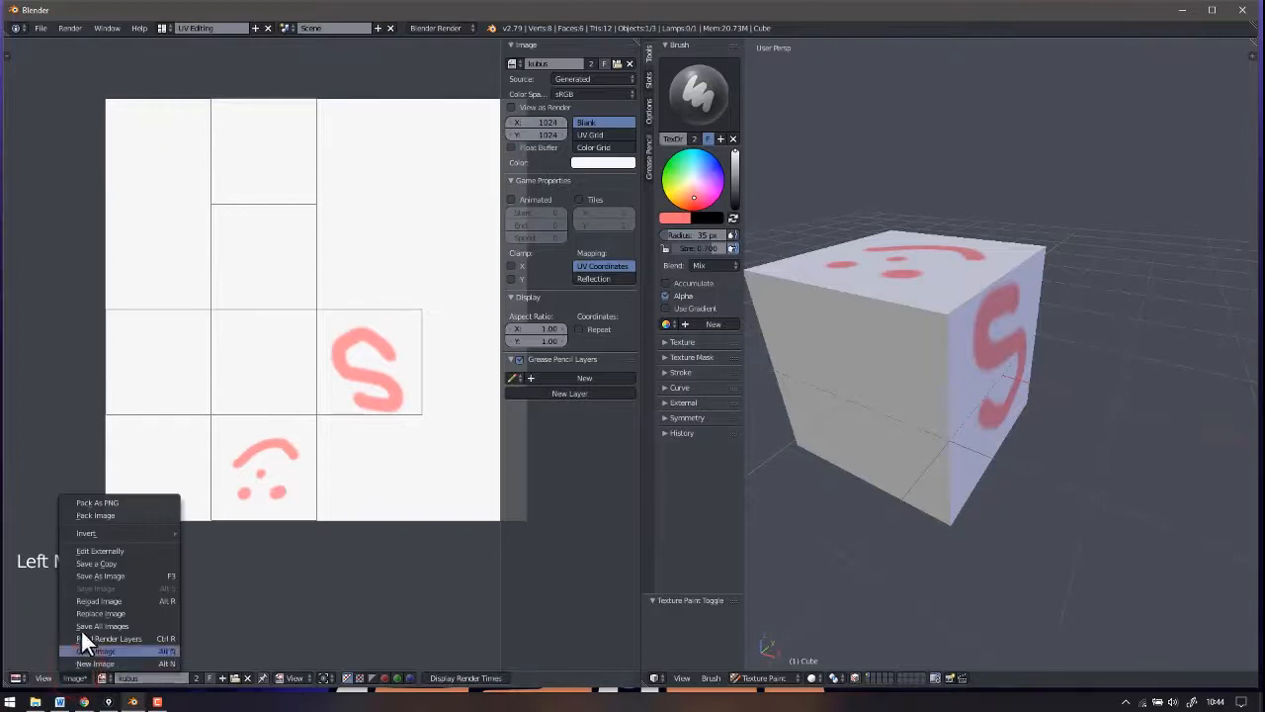
pyautogui.click(111, 577)
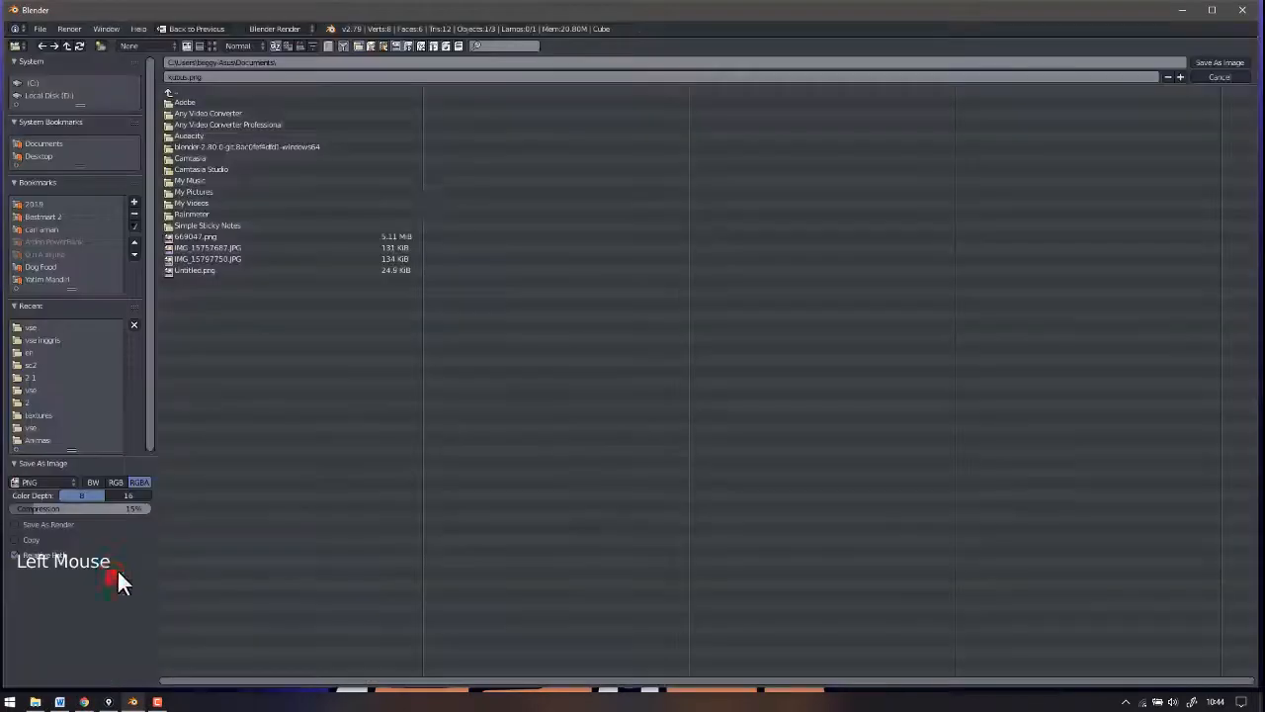
pyautogui.click(1235, 78)
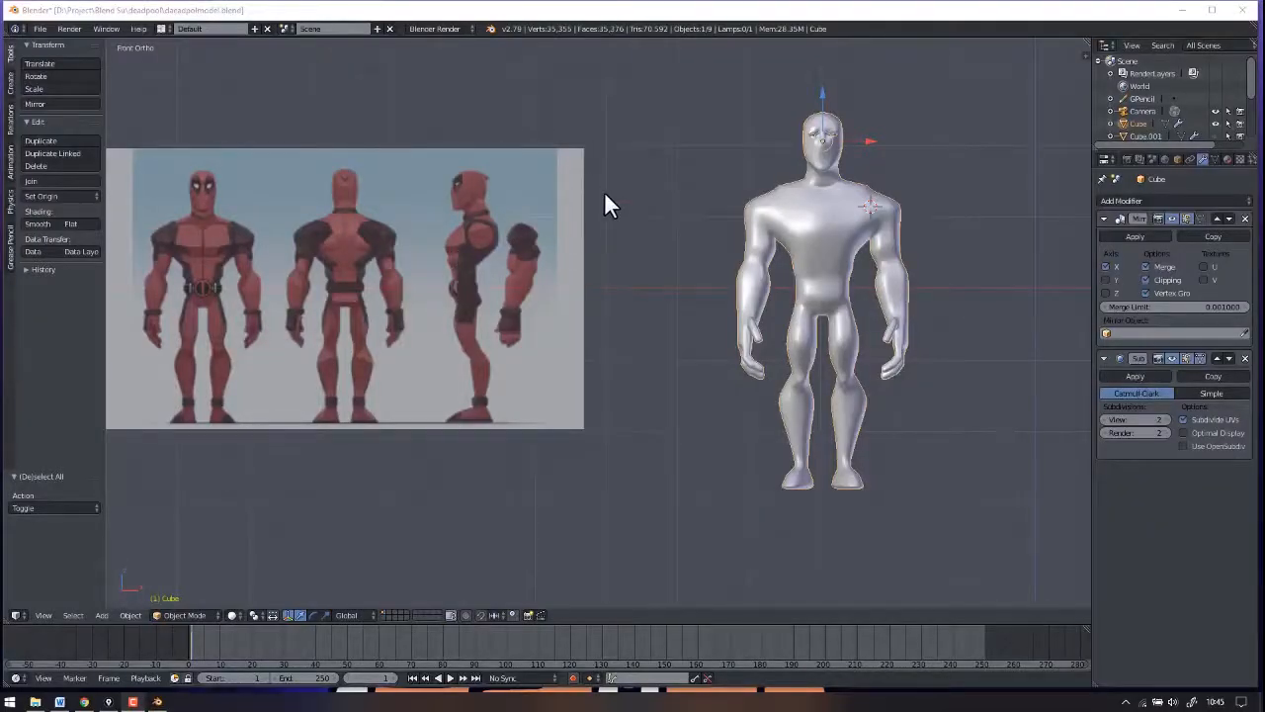
# Compare the character model with the reference in front view and mark the dark suit boundary on the reference's chest in red.
pyautogui.moveTo(596, 201); pyautogui.dragTo(679, 208, button='middle')
pyautogui.press('KP_1')
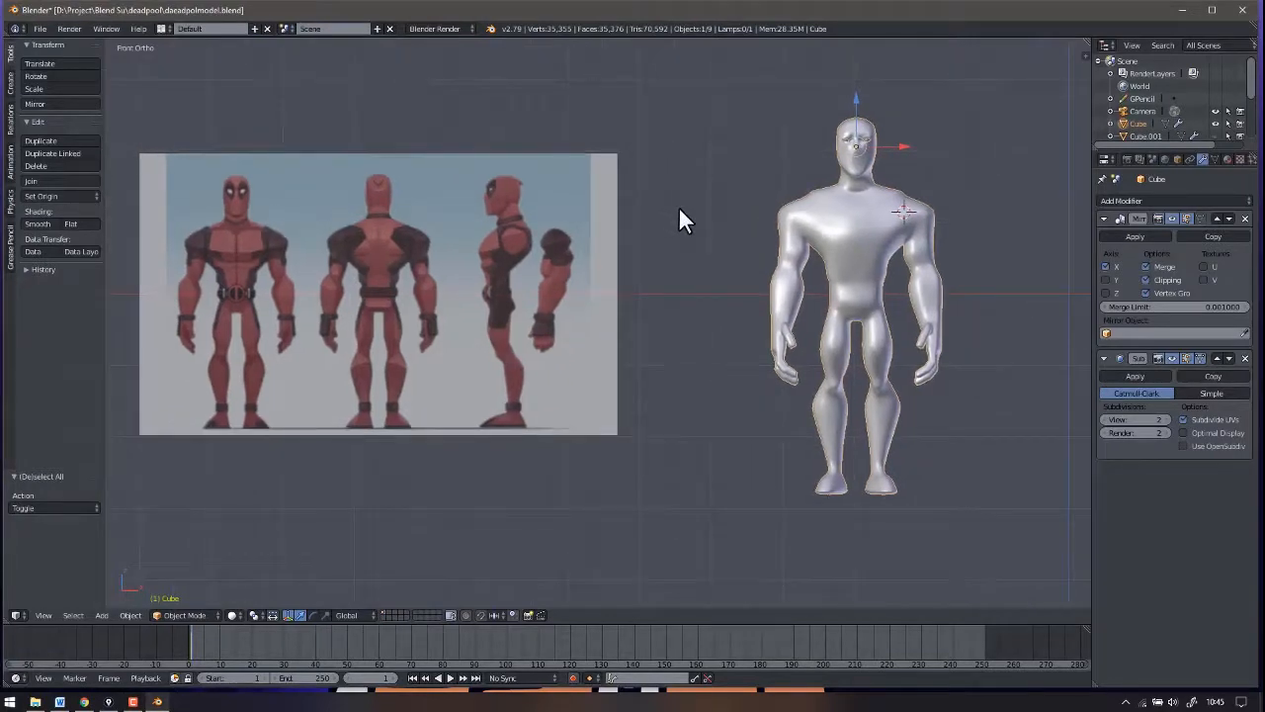
pyautogui.keyDown('shift'); pyautogui.moveTo(679, 208); pyautogui.dragTo(699, 214, button='middle'); pyautogui.keyUp('shift')
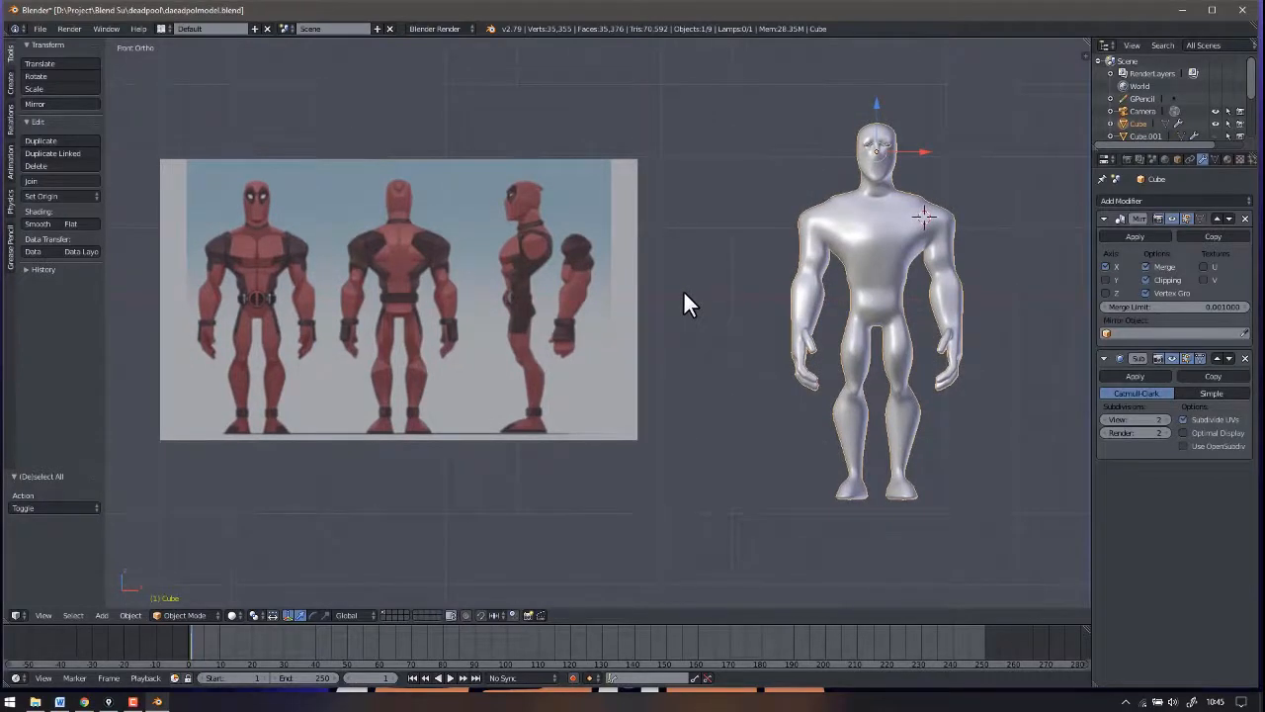
pyautogui.hotkey('ctrl', 'shift', 'd')
pyautogui.moveTo(284, 231); pyautogui.dragTo(290, 261)
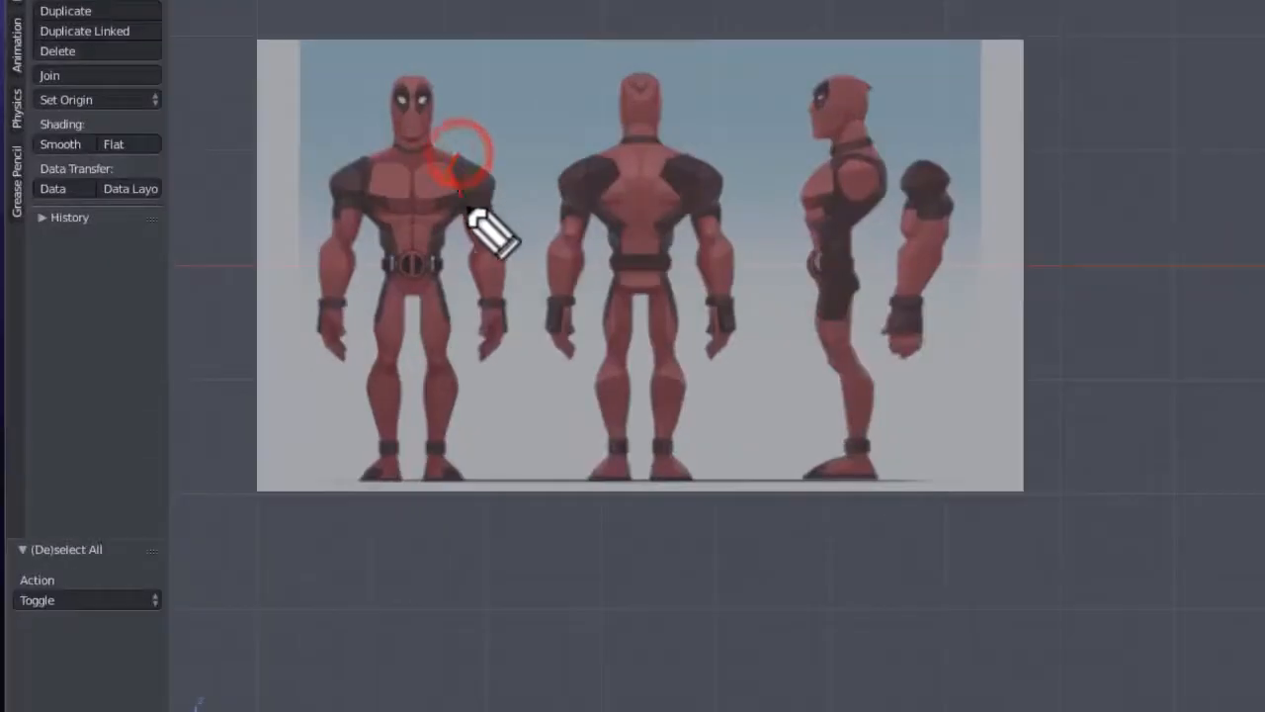
pyautogui.moveTo(469, 211)
pyautogui.mouseDown()
pyautogui.moveTo(457, 248)
pyautogui.moveTo(432, 252)
pyautogui.mouseUp()
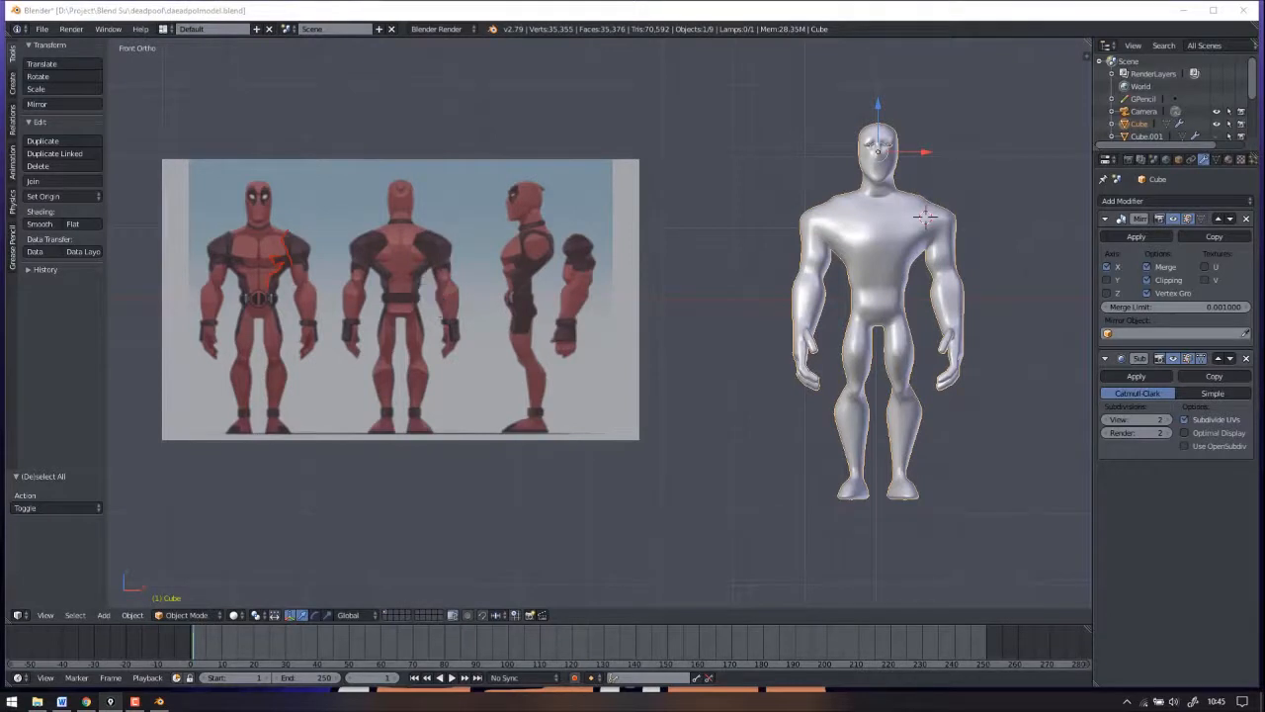
# Reveal all hidden parts of the character in front view.
pyautogui.scroll(-3, 887, 211)
pyautogui.scroll(3, 925, 219)
pyautogui.moveTo(925, 219); pyautogui.dragTo(632, 280, button='middle')
pyautogui.press('KP_1')
pyautogui.scroll(3, 633, 292)
pyautogui.moveTo(683, 209); pyautogui.dragTo(676, 346, button='middle')
pyautogui.press('KP_1')
pyautogui.hotkey('alt', 'h')
# Hide the ankle bands on the character's legs.
pyautogui.moveTo(691, 216)
pyautogui.keyDown('shift'); pyautogui.mouseDown(button='middle')
pyautogui.moveTo(642, 272)
pyautogui.moveTo(672, 207)
pyautogui.mouseUp(button='middle'); pyautogui.keyUp('shift')
pyautogui.scroll(-2, 677, 223)
pyautogui.rightClick(718, 319)
pyautogui.scroll(4, 619, 458)
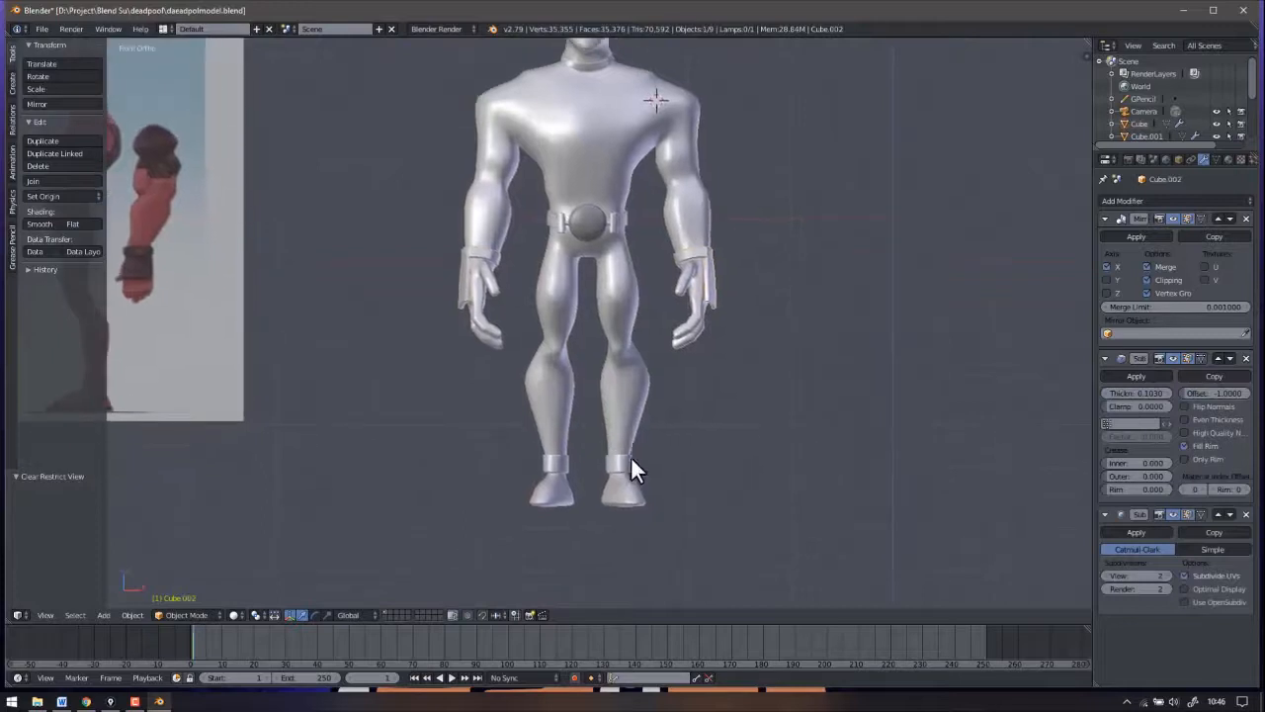
pyautogui.rightClick(605, 463)
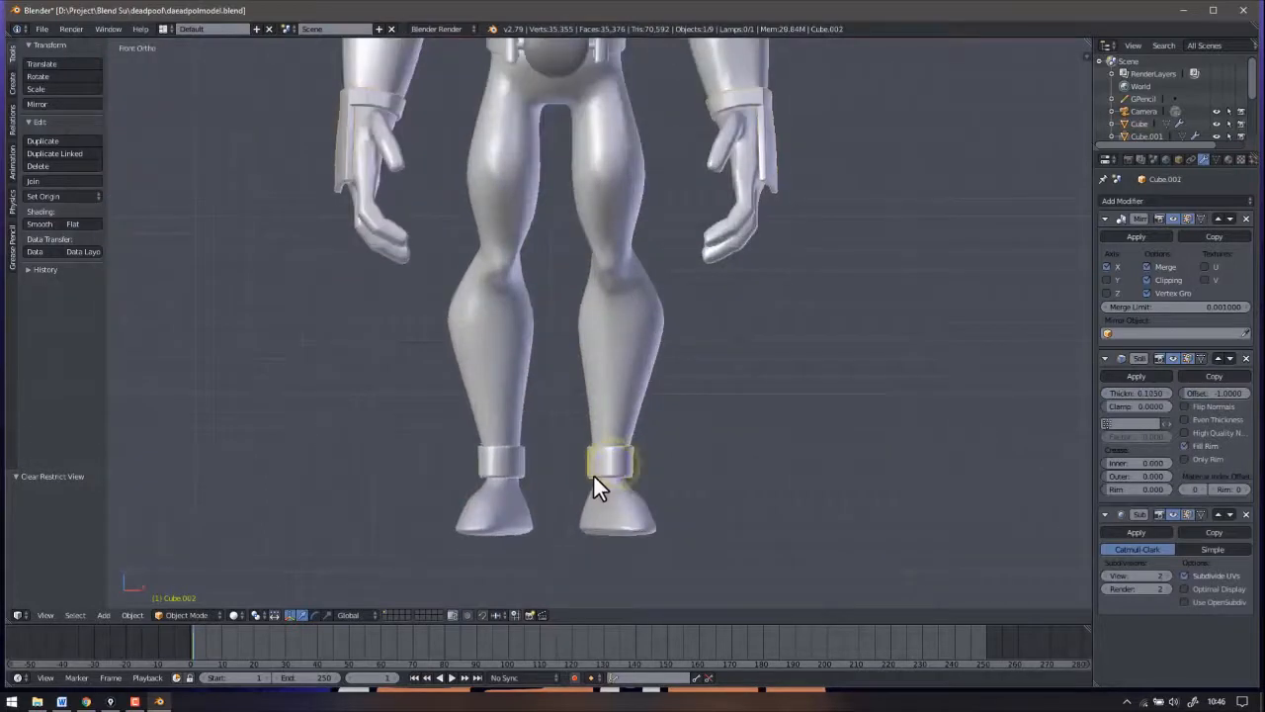
pyautogui.press('h')
# Hide the round belt buckle and the belt around the character's waist.
pyautogui.scroll(-4, 597, 458)
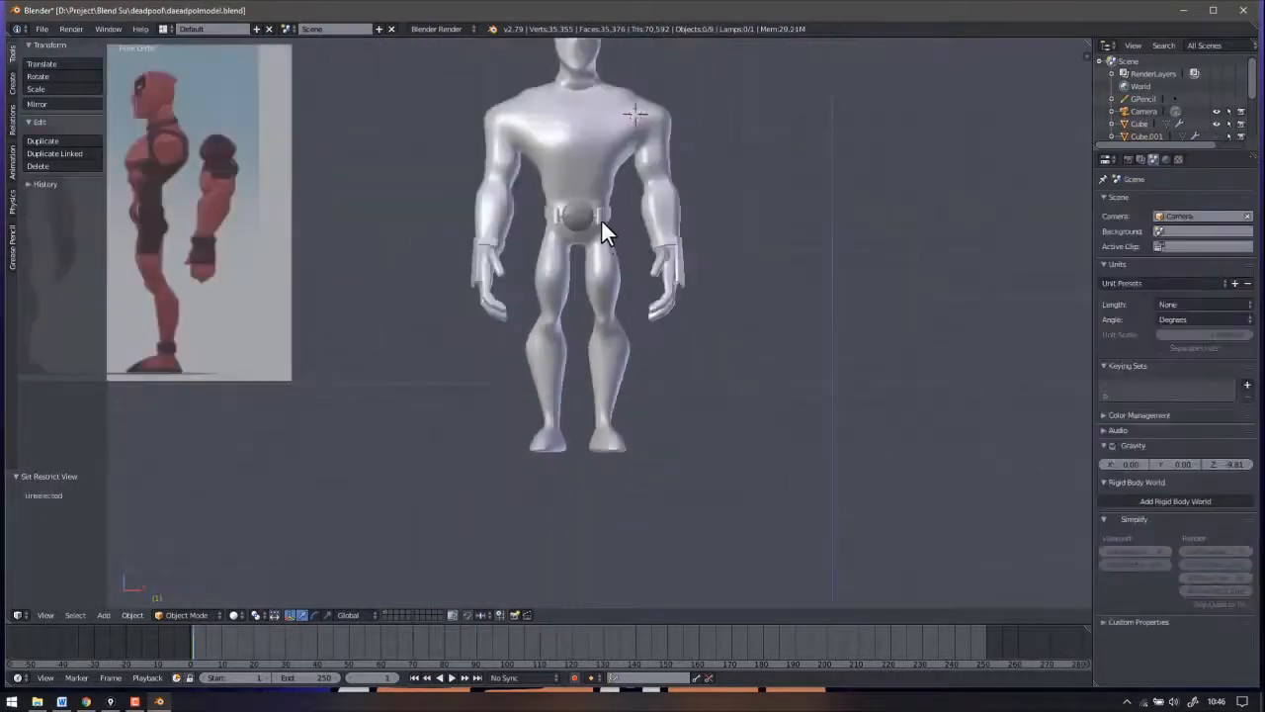
pyautogui.scroll(4, 603, 225)
pyautogui.rightClick(576, 220)
pyautogui.press('h')
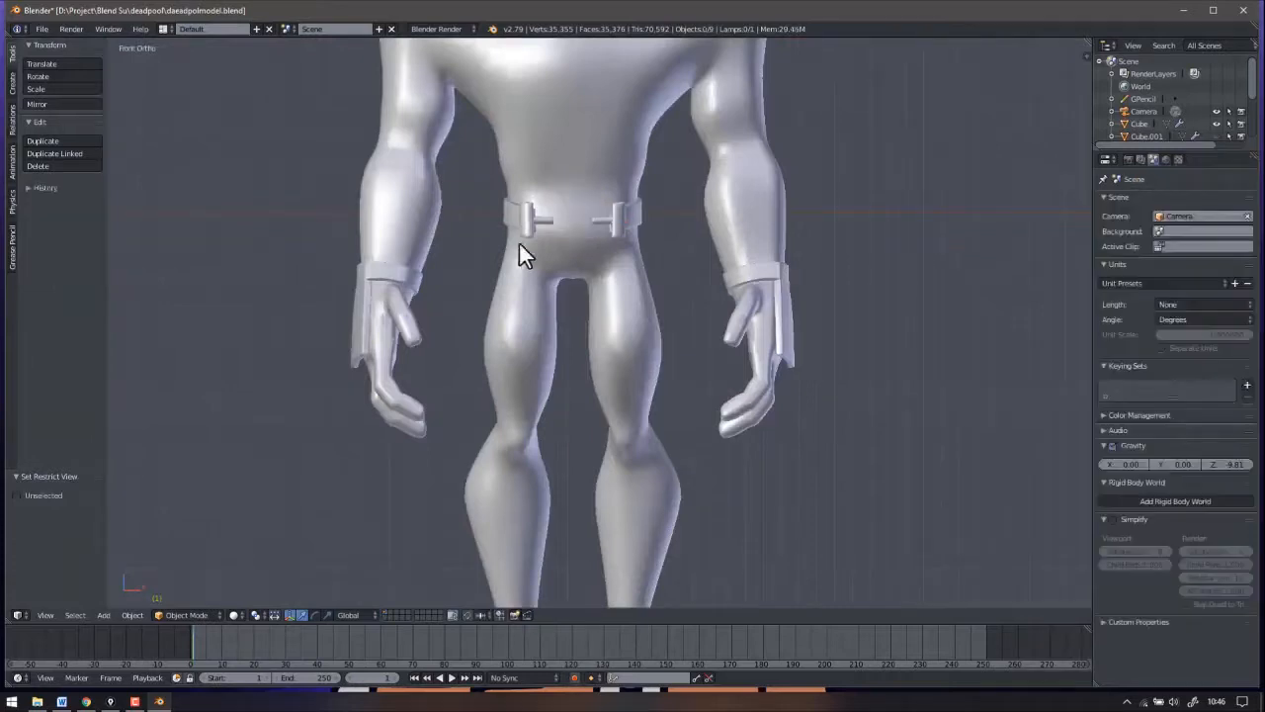
pyautogui.press('n')
pyautogui.rightClick(623, 211)
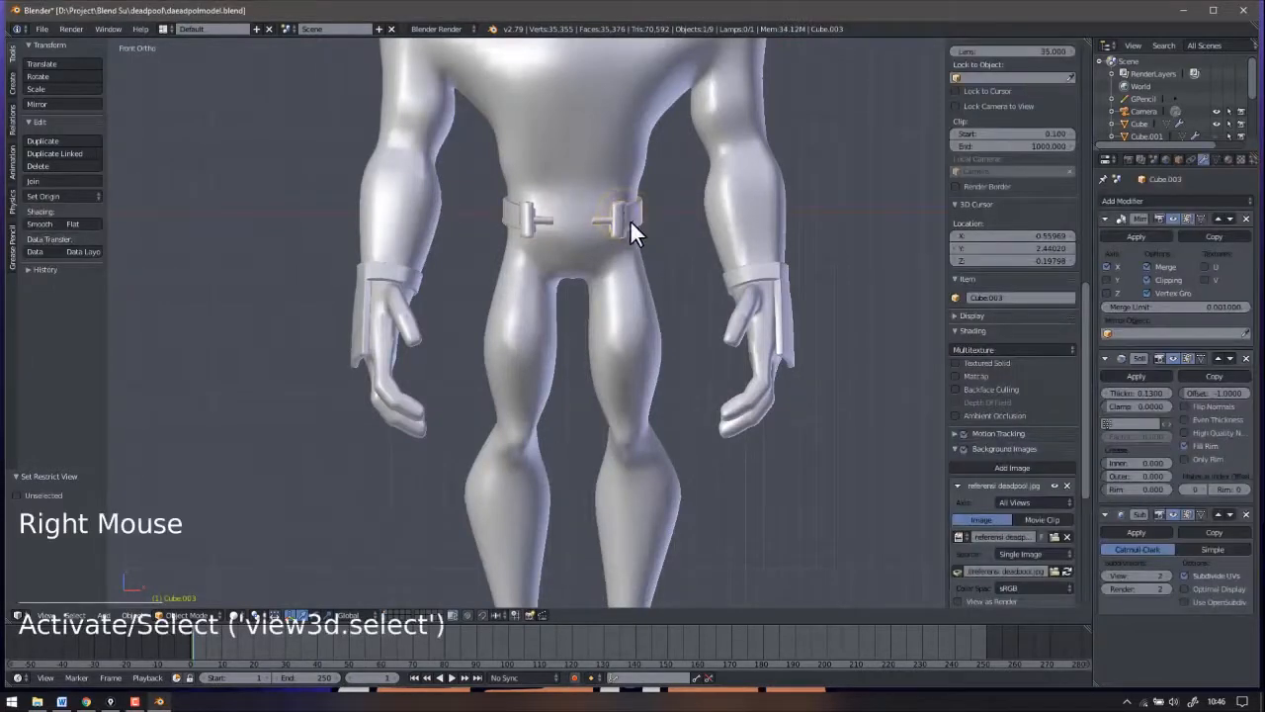
pyautogui.press('h')
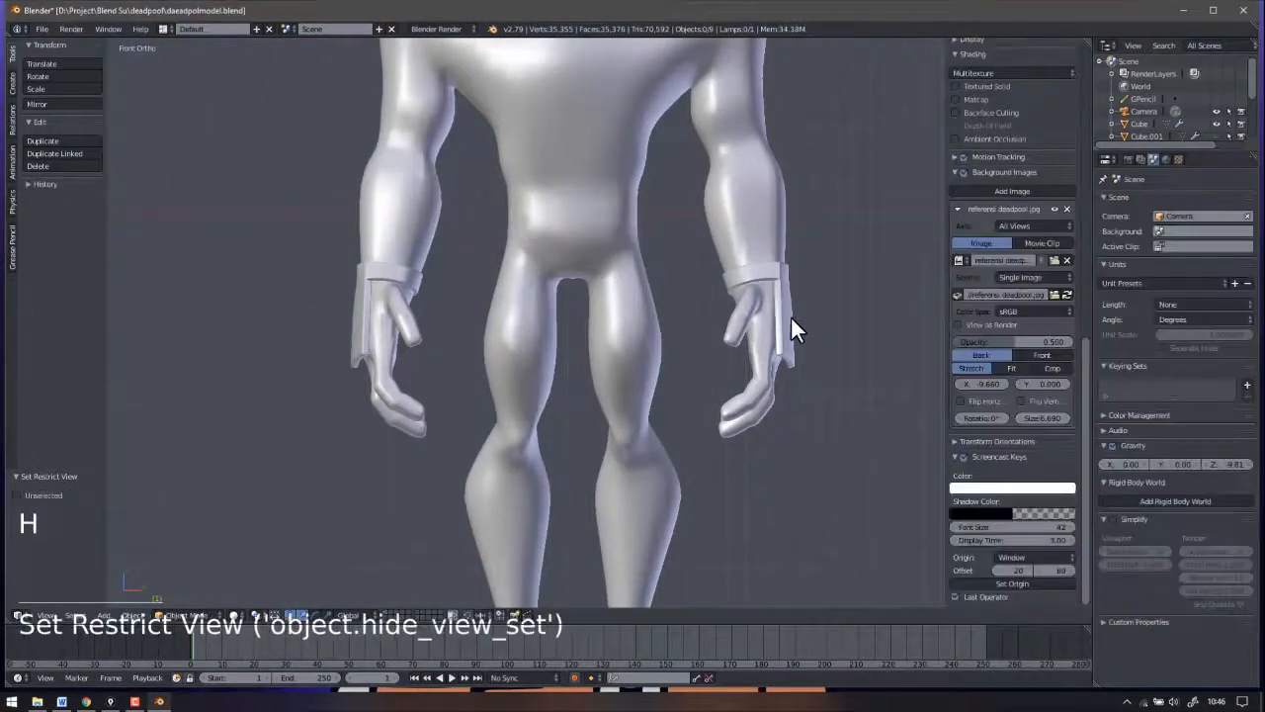
# Hide the glove cuffs on the wrists and the remaining separate part on the character.
pyautogui.rightClick(775, 309)
pyautogui.scroll(-5, 774, 311)
pyautogui.press('h')
pyautogui.keyDown('shift'); pyautogui.moveTo(807, 325); pyautogui.dragTo(741, 361, button='middle'); pyautogui.keyUp('shift')
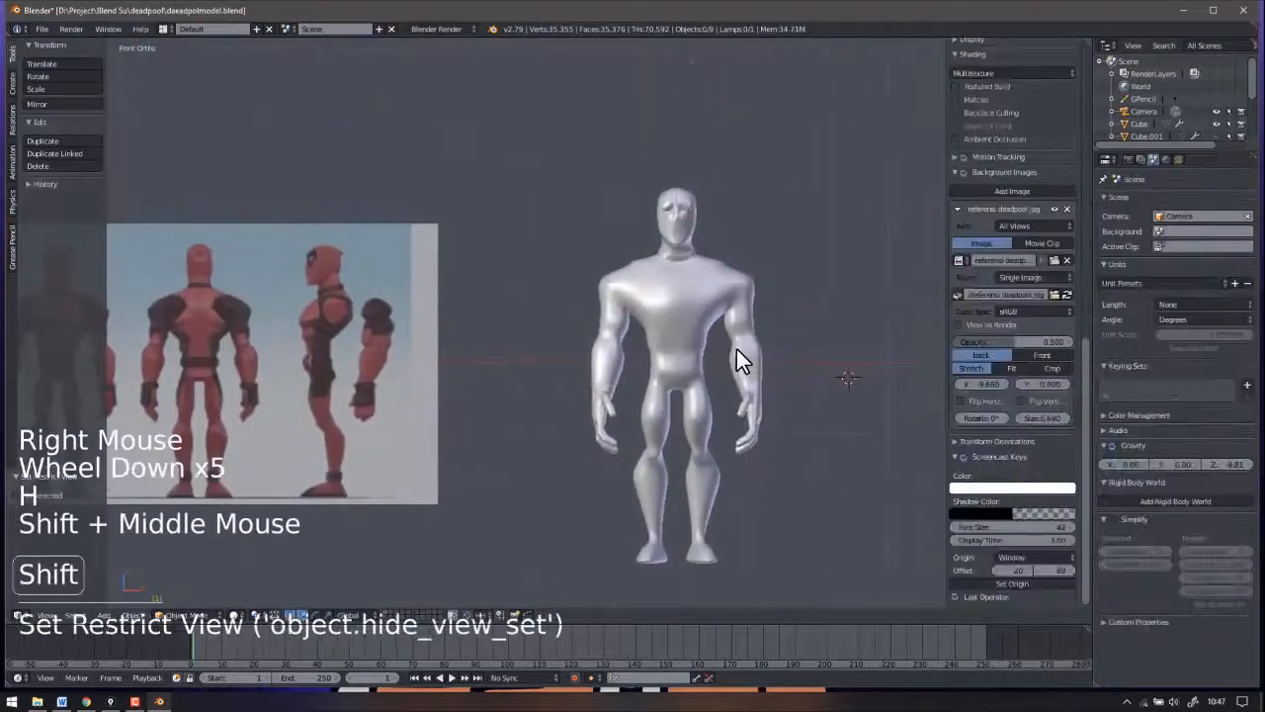
pyautogui.scroll(3, 721, 291)
pyautogui.moveTo(721, 291)
pyautogui.keyDown('shift'); pyautogui.mouseDown(button='middle')
pyautogui.moveTo(754, 300)
pyautogui.moveTo(712, 308)
pyautogui.mouseUp(button='middle'); pyautogui.keyUp('shift')
pyautogui.scroll(5, 713, 308)
pyautogui.rightClick(711, 297)
pyautogui.press('h')
pyautogui.scroll(-2, 694, 304)
# Select the character's body mesh, switch it to Edit Mode and clear the mesh selection.
pyautogui.scroll(-6, 702, 356)
pyautogui.press('KP_1')
pyautogui.rightClick(678, 353)
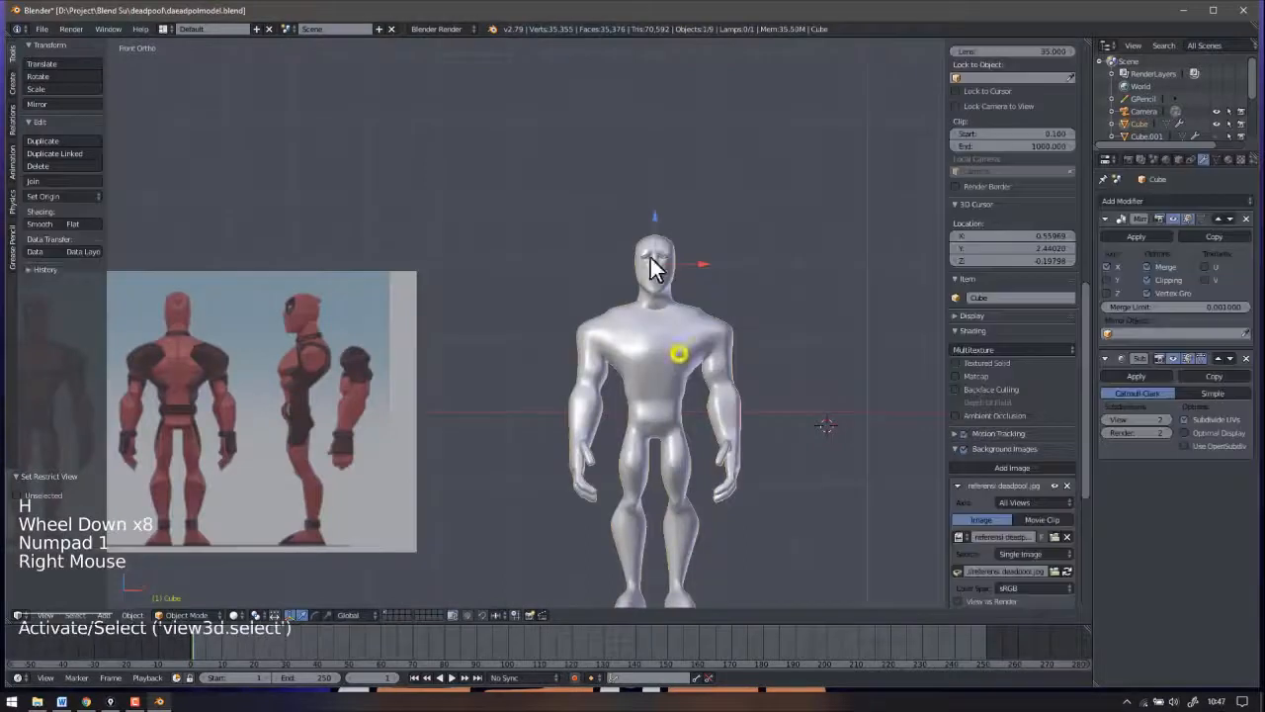
pyautogui.scroll(7, 757, 227)
pyautogui.scroll(-6, 798, 414)
pyautogui.keyDown('shift'); pyautogui.moveTo(798, 414); pyautogui.dragTo(694, 249, button='middle'); pyautogui.keyUp('shift')
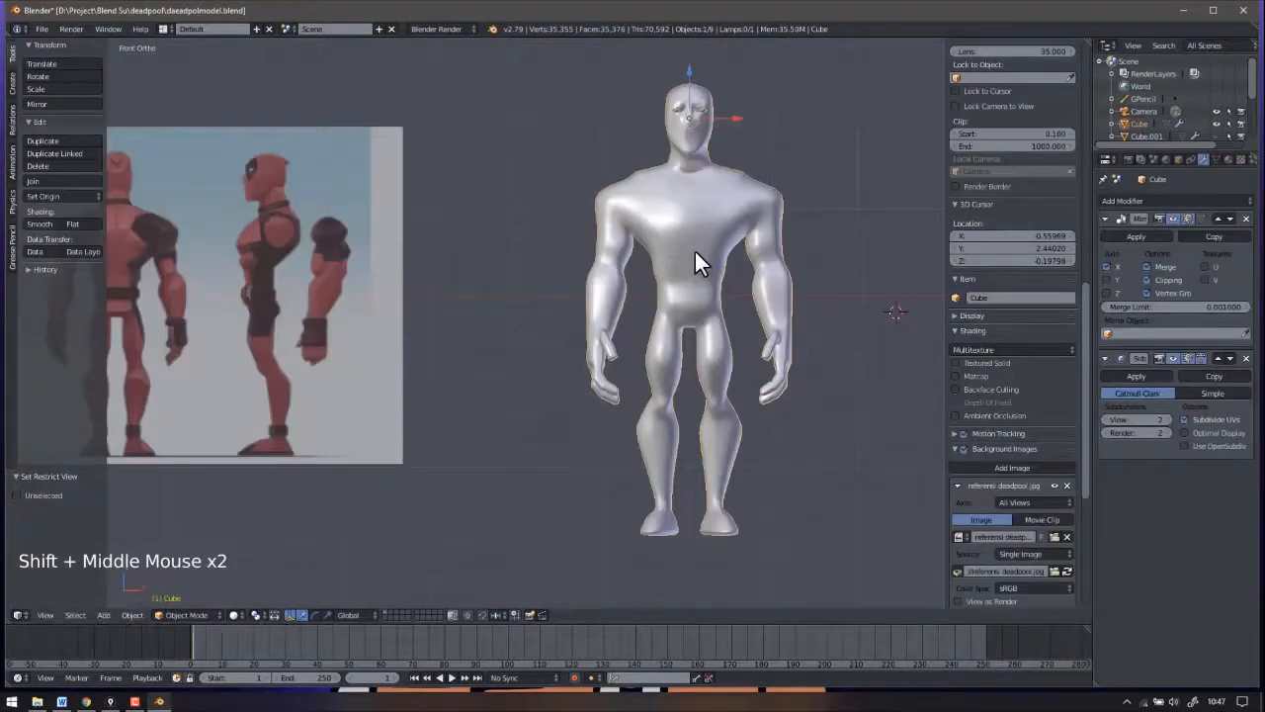
pyautogui.keyDown('shift'); pyautogui.moveTo(737, 255); pyautogui.dragTo(704, 261, button='middle'); pyautogui.keyUp('shift')
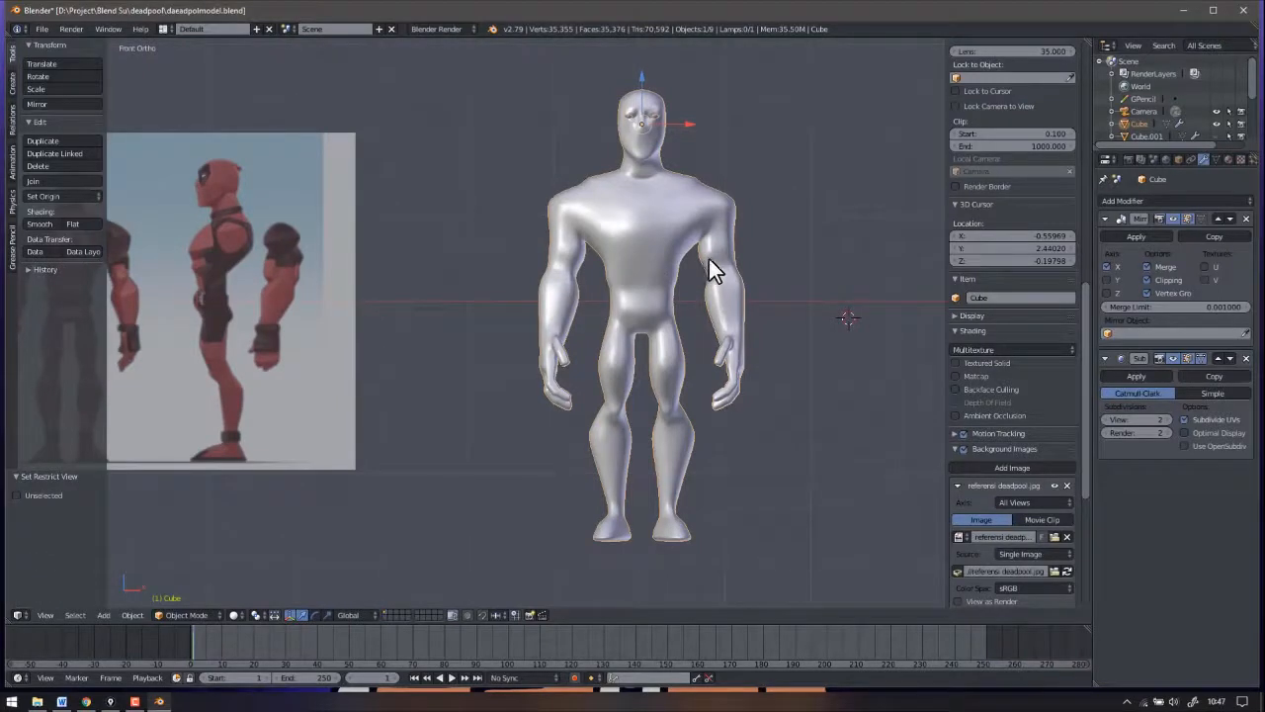
pyautogui.click(185, 615)
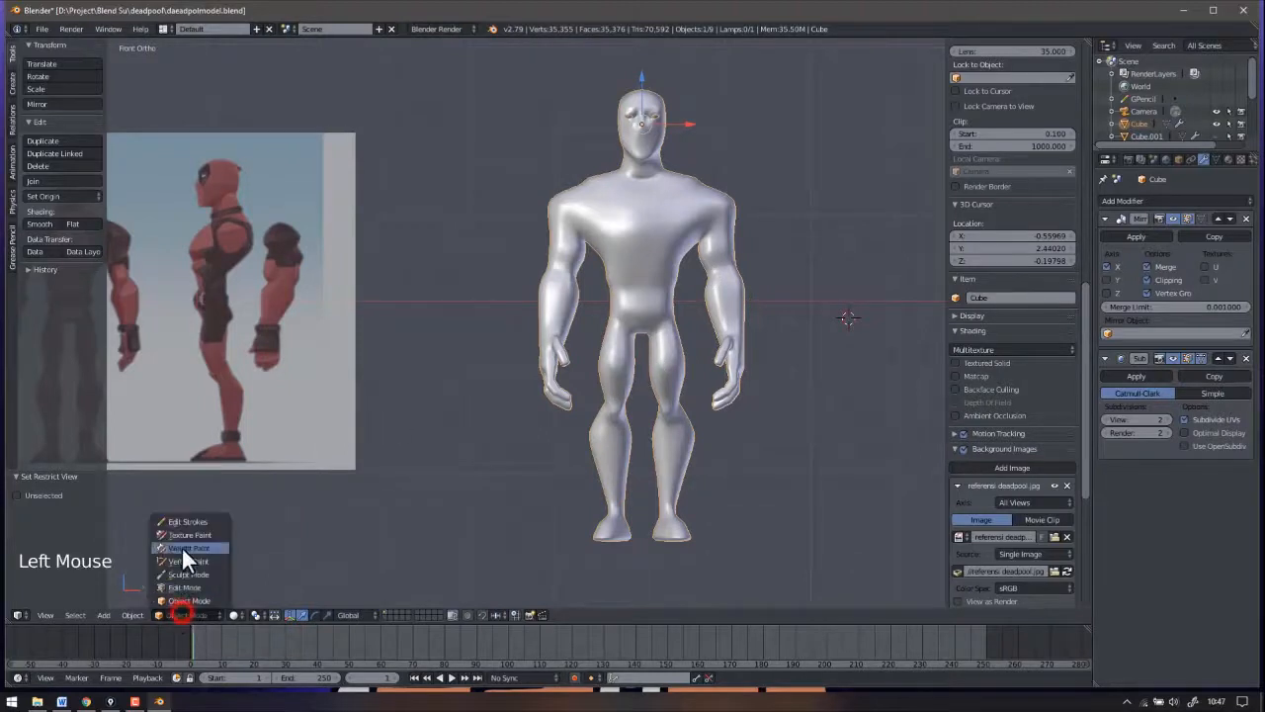
pyautogui.click(204, 531)
pyautogui.scroll(2, 686, 274)
pyautogui.keyDown('shift'); pyautogui.moveTo(602, 322); pyautogui.dragTo(726, 282, button='middle'); pyautogui.keyUp('shift')
pyautogui.press('a')
pyautogui.scroll(-3, 719, 242)
pyautogui.moveTo(726, 281); pyautogui.dragTo(676, 284, button='middle')
pyautogui.scroll(6, 706, 233)
pyautogui.keyDown('shift'); pyautogui.moveTo(833, 383); pyautogui.dragTo(748, 283, button='middle'); pyautogui.keyUp('shift')
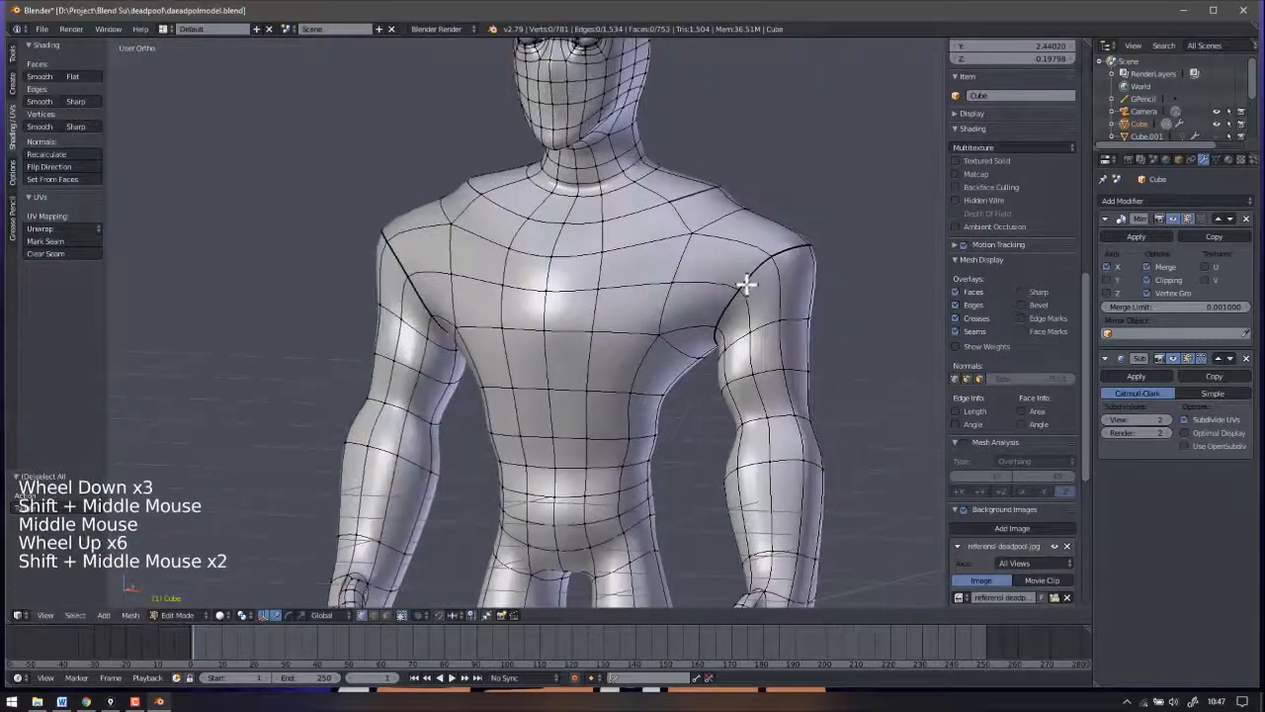
# Mark the edge loops around the neck and both shoulders as UV seams in wireframe view.
pyautogui.press('KP_1')
pyautogui.keyDown('shift'); pyautogui.moveTo(761, 405); pyautogui.dragTo(768, 418, button='middle'); pyautogui.keyUp('shift')
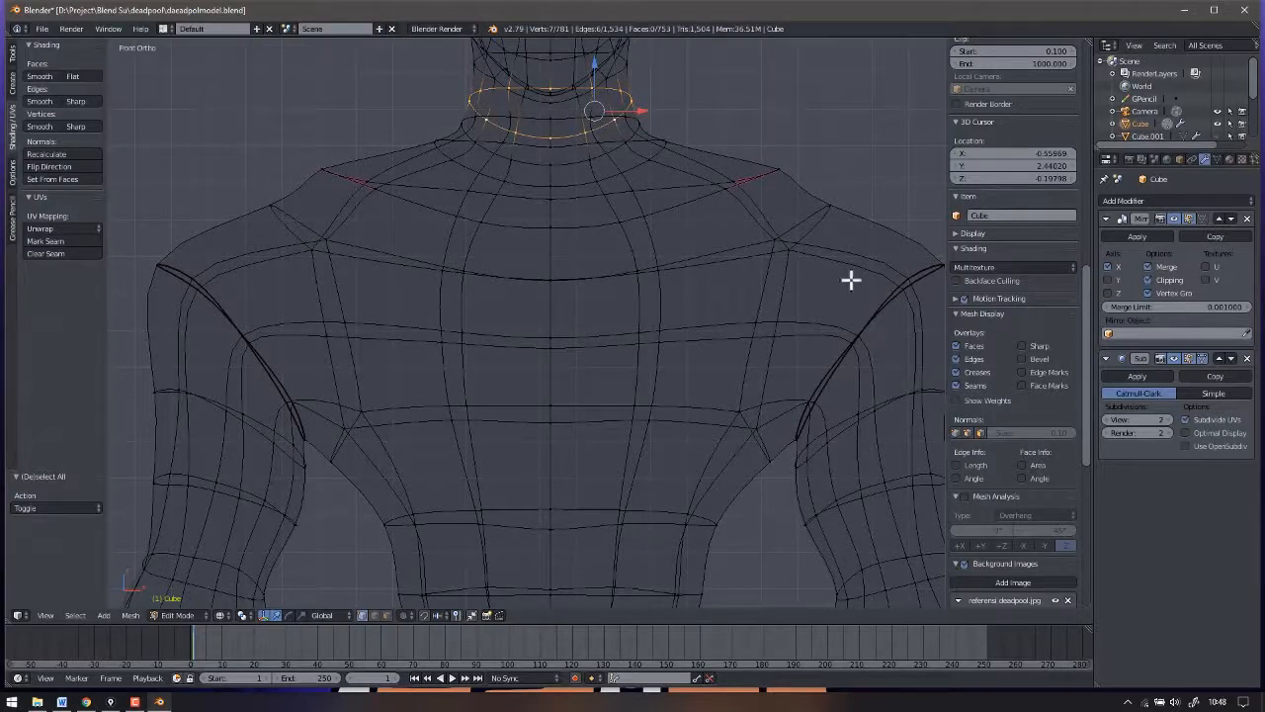
pyautogui.keyDown('shift'); pyautogui.moveTo(681, 175); pyautogui.dragTo(667, 158, button='middle'); pyautogui.keyUp('shift')
pyautogui.scroll(-2, 664, 166)
pyautogui.keyDown('shift'); pyautogui.moveTo(643, 213); pyautogui.dragTo(641, 187, button='middle'); pyautogui.keyUp('shift')
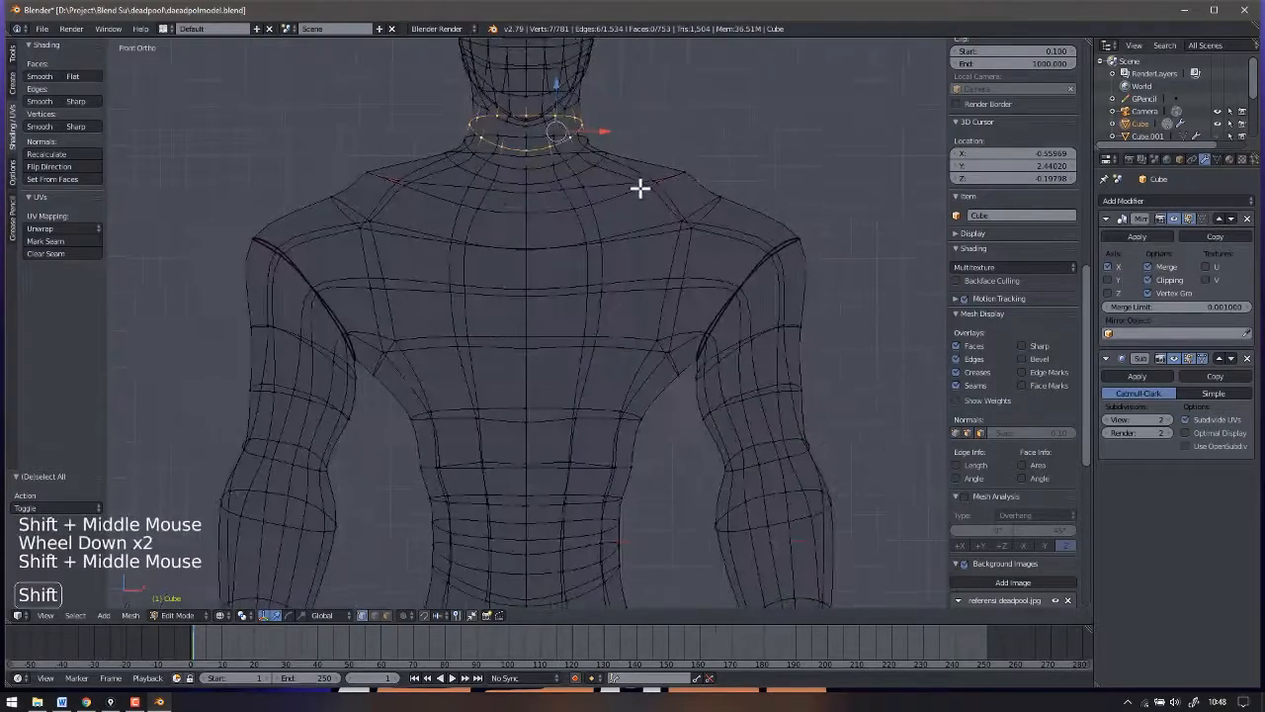
pyautogui.click(21, 116)
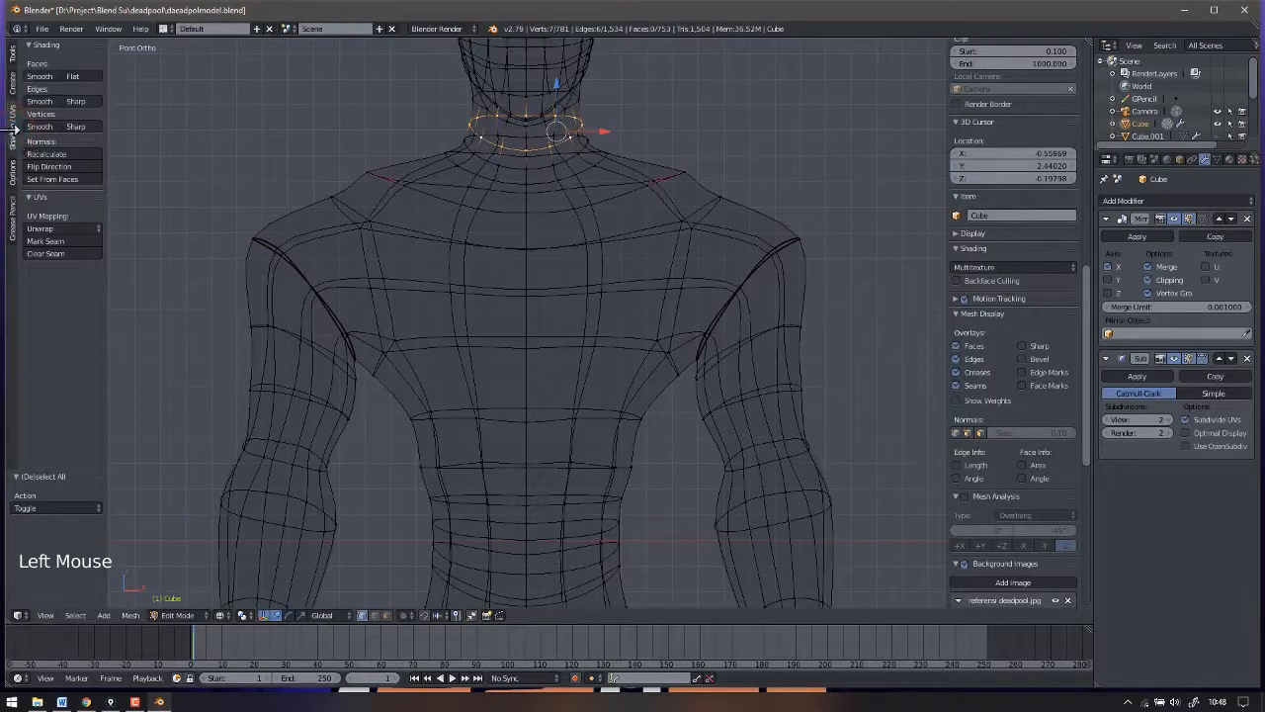
pyautogui.click(69, 242)
pyautogui.keyDown('shift'); pyautogui.moveTo(827, 301); pyautogui.dragTo(820, 252, button='middle'); pyautogui.keyUp('shift')
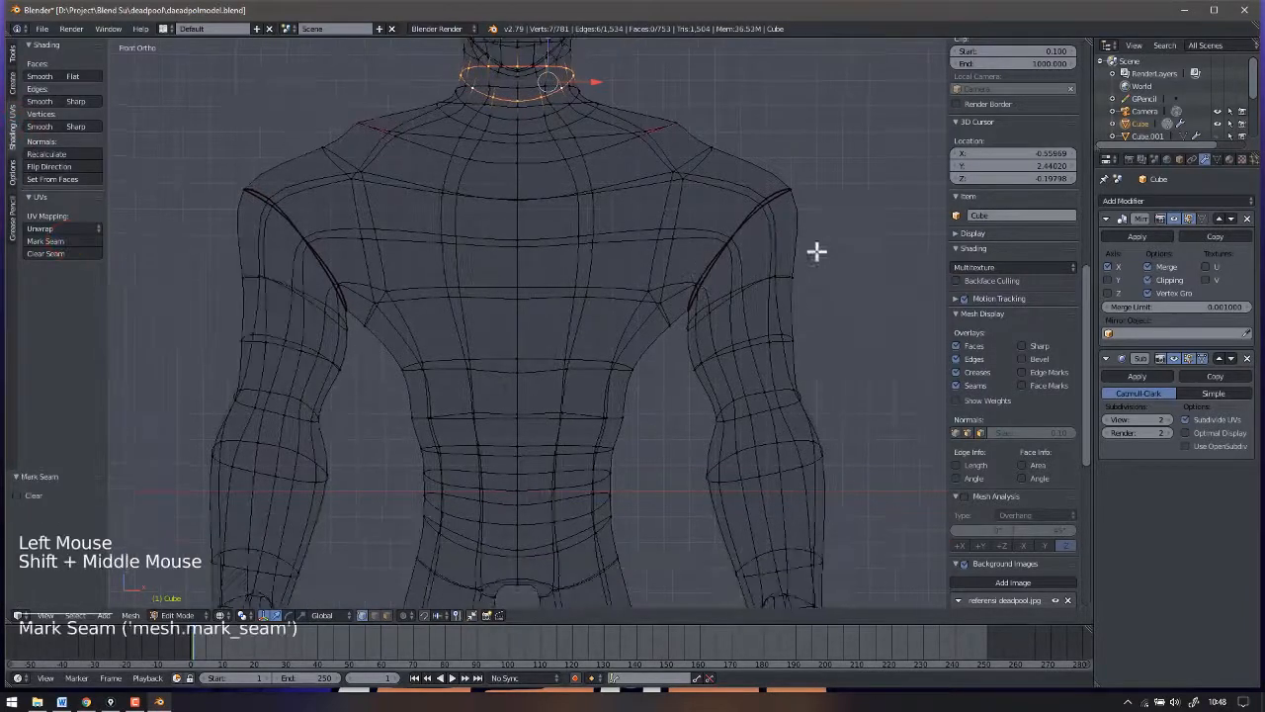
pyautogui.keyDown('alt'); pyautogui.keyDown('shift'); pyautogui.rightClick(748, 228); pyautogui.keyUp('shift'); pyautogui.keyUp('alt')
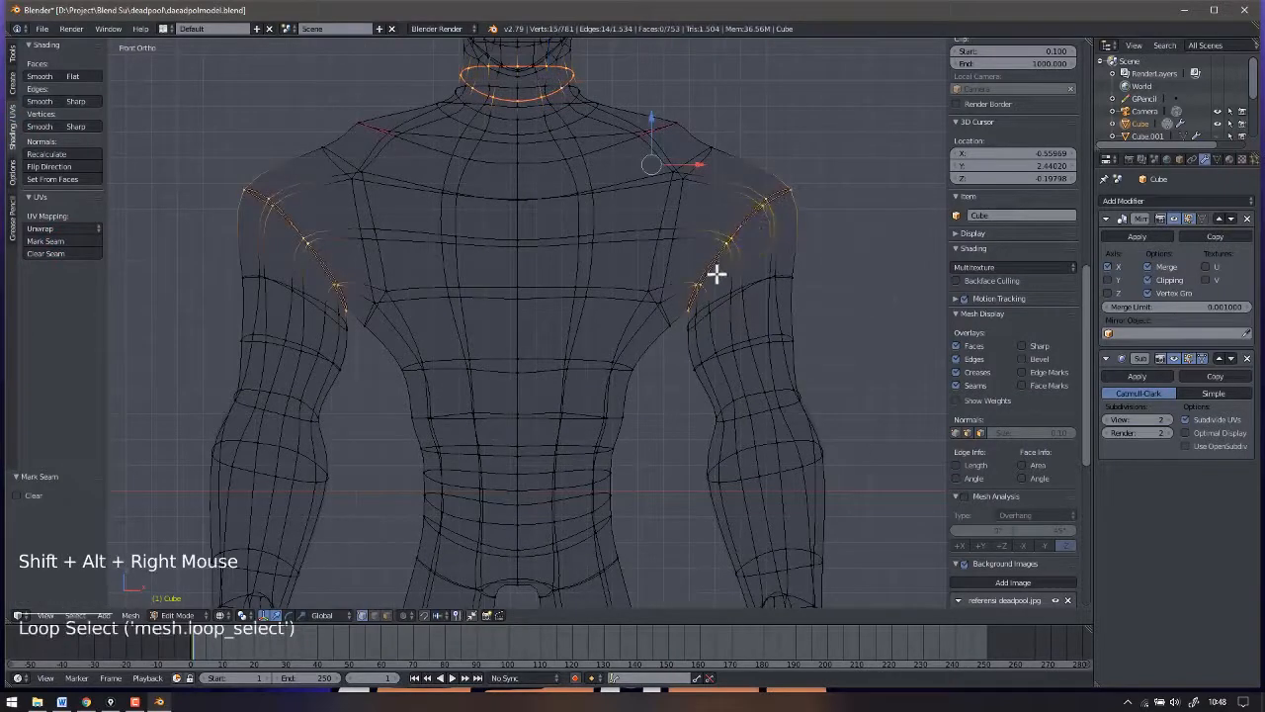
pyautogui.click(45, 241)
# Add the edge loops around both wrists to the selection and mark them as UV seams.
pyautogui.keyDown('shift'); pyautogui.moveTo(692, 336); pyautogui.dragTo(692, 302, button='middle'); pyautogui.keyUp('shift')
pyautogui.scroll(-1, 613, 248)
pyautogui.keyDown('shift'); pyautogui.scroll(-1, 599, 293); pyautogui.keyUp('shift')
pyautogui.scroll(1, 681, 294)
pyautogui.keyDown('alt'); pyautogui.keyDown('shift'); pyautogui.rightClick(675, 292); pyautogui.keyUp('shift'); pyautogui.keyUp('alt')
pyautogui.scroll(1, 697, 292)
pyautogui.click(45, 241)
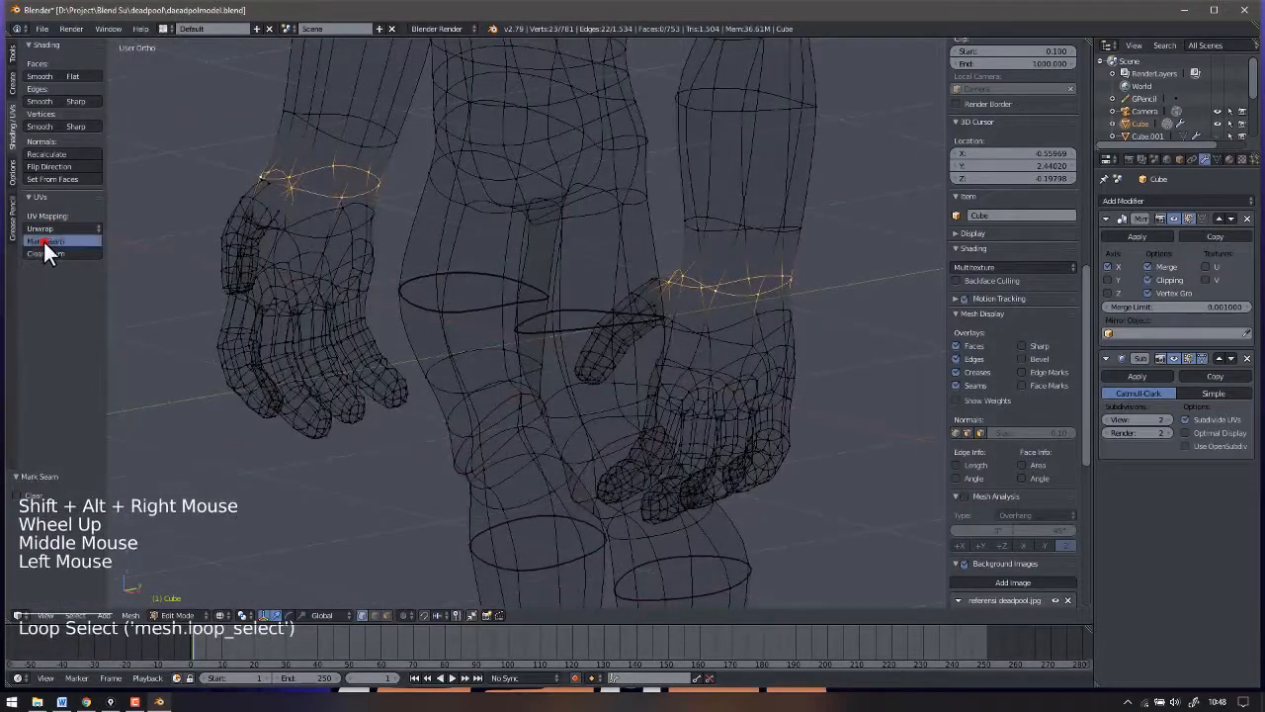
# Add the edge loops around both ankles to the selection and mark them as UV seams.
pyautogui.scroll(-6, 762, 276)
pyautogui.keyDown('shift'); pyautogui.moveTo(762, 276); pyautogui.dragTo(643, 409, button='middle'); pyautogui.keyUp('shift')
pyautogui.scroll(3, 644, 409)
pyautogui.press('KP_1')
pyautogui.scroll(3, 596, 394)
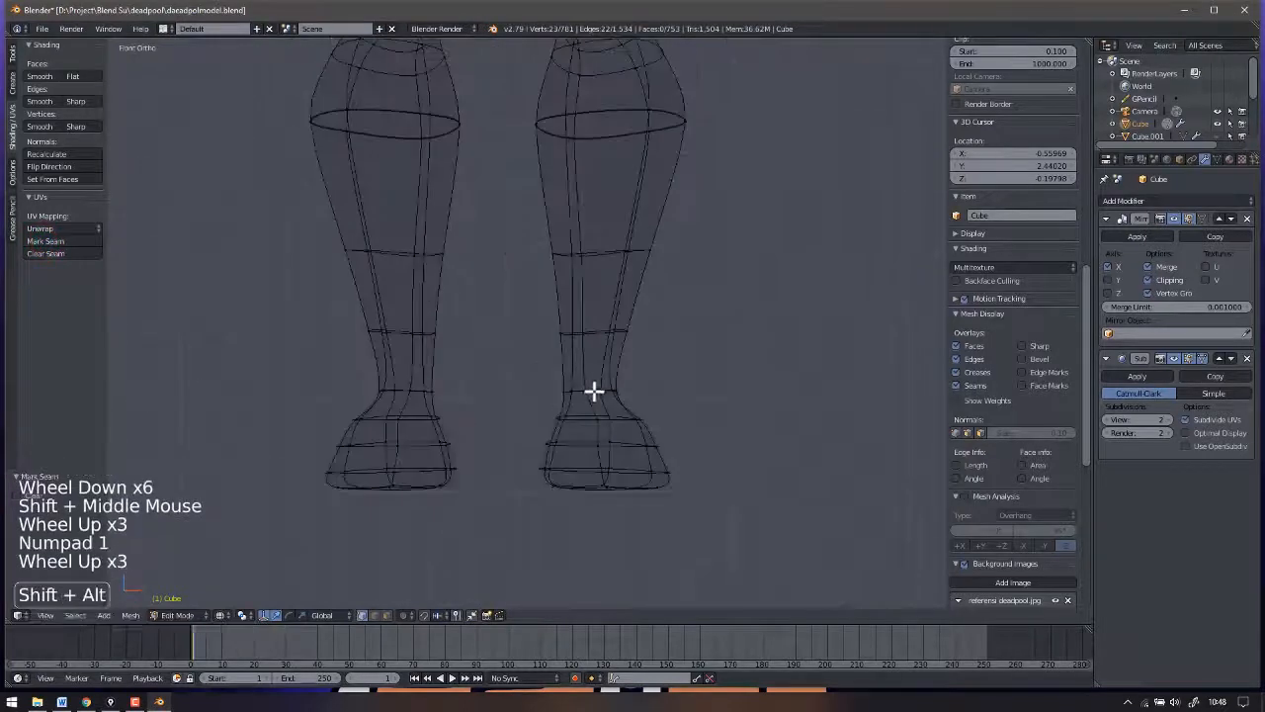
pyautogui.keyDown('alt'); pyautogui.keyDown('shift'); pyautogui.rightClick(580, 394); pyautogui.keyUp('shift'); pyautogui.keyUp('alt')
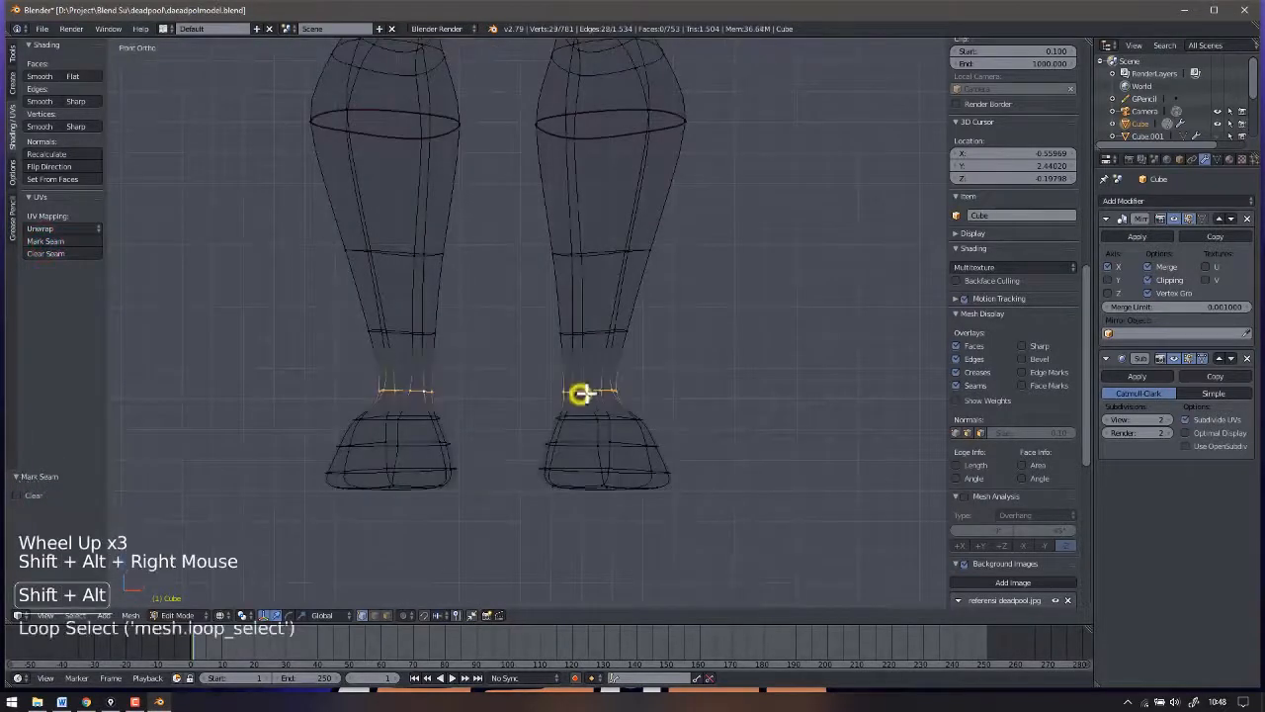
pyautogui.click(70, 241)
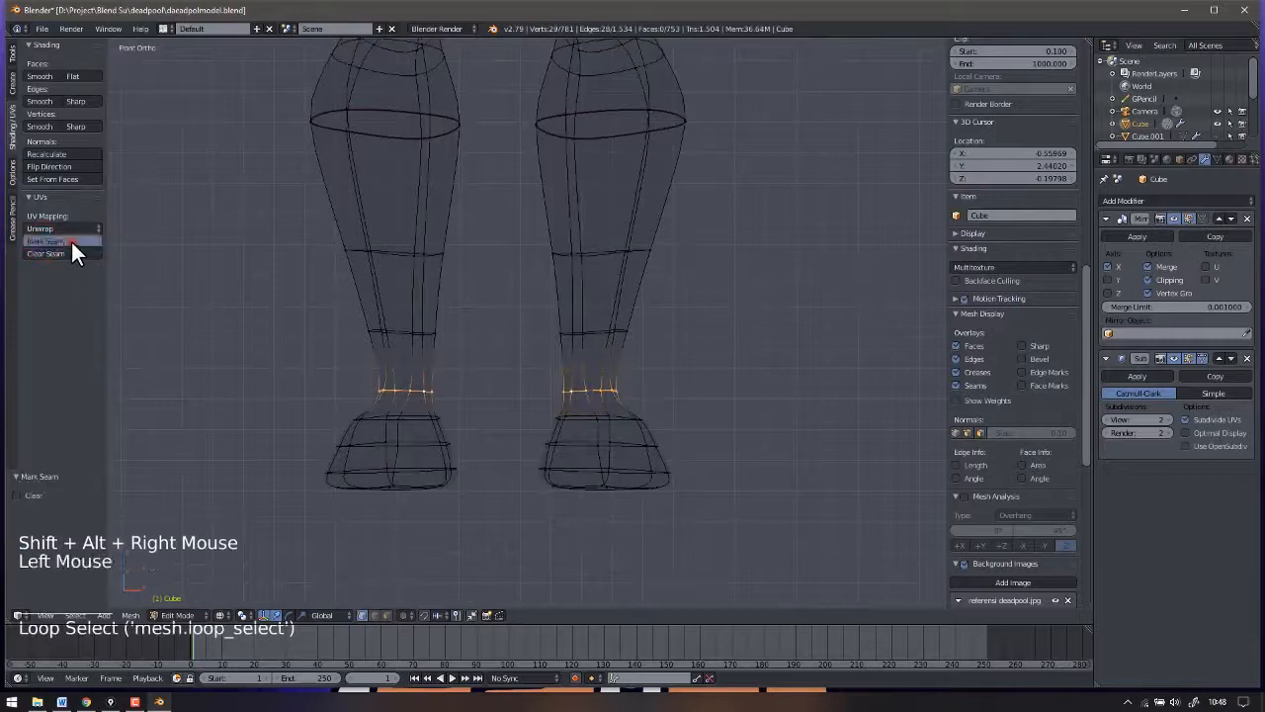
# Add the edge loop around the waist to the selection and mark it as a UV seam.
pyautogui.scroll(-6, 695, 347)
pyautogui.keyDown('shift'); pyautogui.moveTo(695, 347); pyautogui.dragTo(625, 299, button='middle'); pyautogui.keyUp('shift')
pyautogui.scroll(4, 624, 299)
pyautogui.scroll(1, 624, 300)
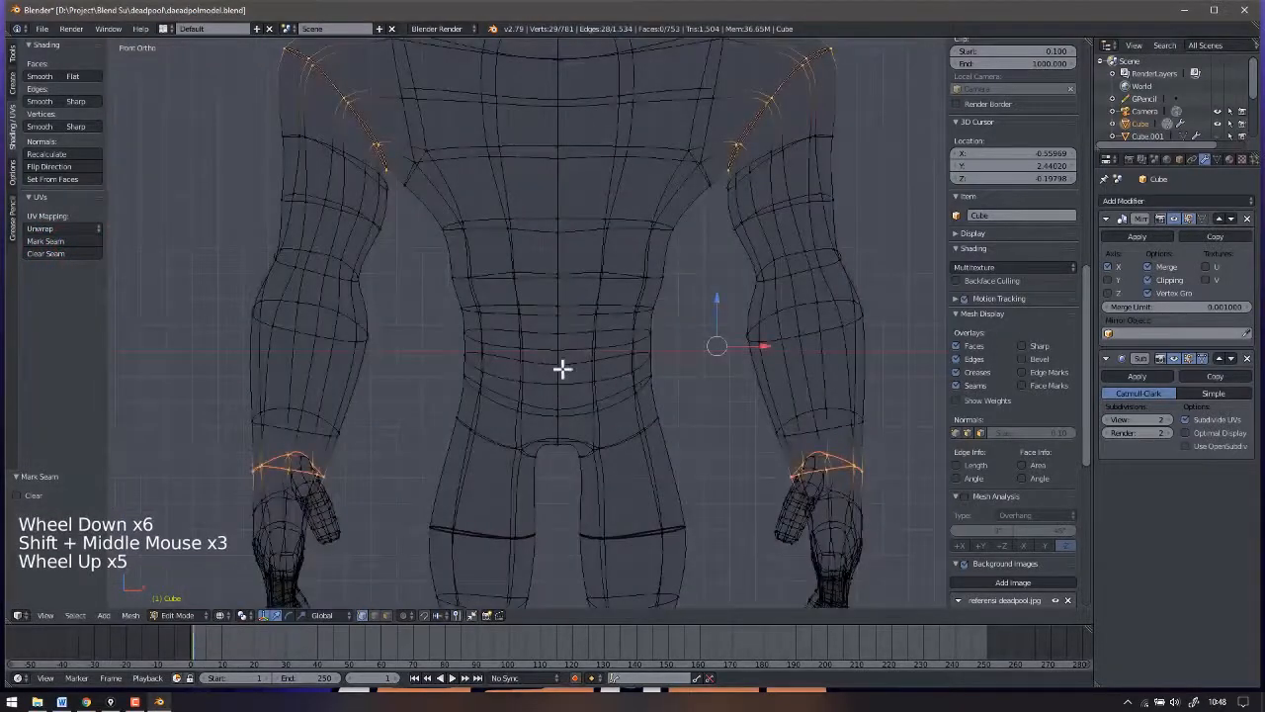
pyautogui.keyDown('alt'); pyautogui.keyDown('shift'); pyautogui.rightClick(644, 359); pyautogui.keyUp('shift'); pyautogui.keyUp('alt')
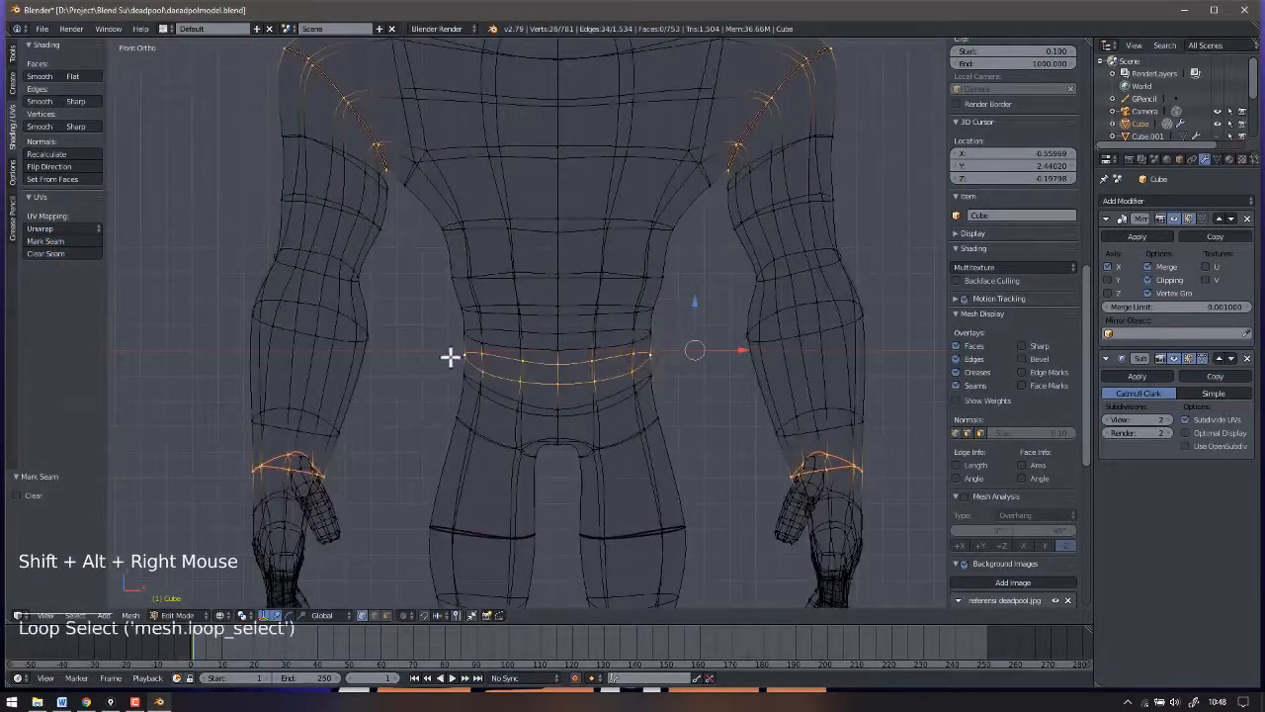
pyautogui.click(78, 241)
# Clear the selection and examine the marked seams around the neck, shoulders, waist, wrists and ankles.
pyautogui.scroll(-4, 752, 317)
pyautogui.keyDown('shift'); pyautogui.moveTo(752, 316); pyautogui.dragTo(653, 314, button='middle'); pyautogui.keyUp('shift')
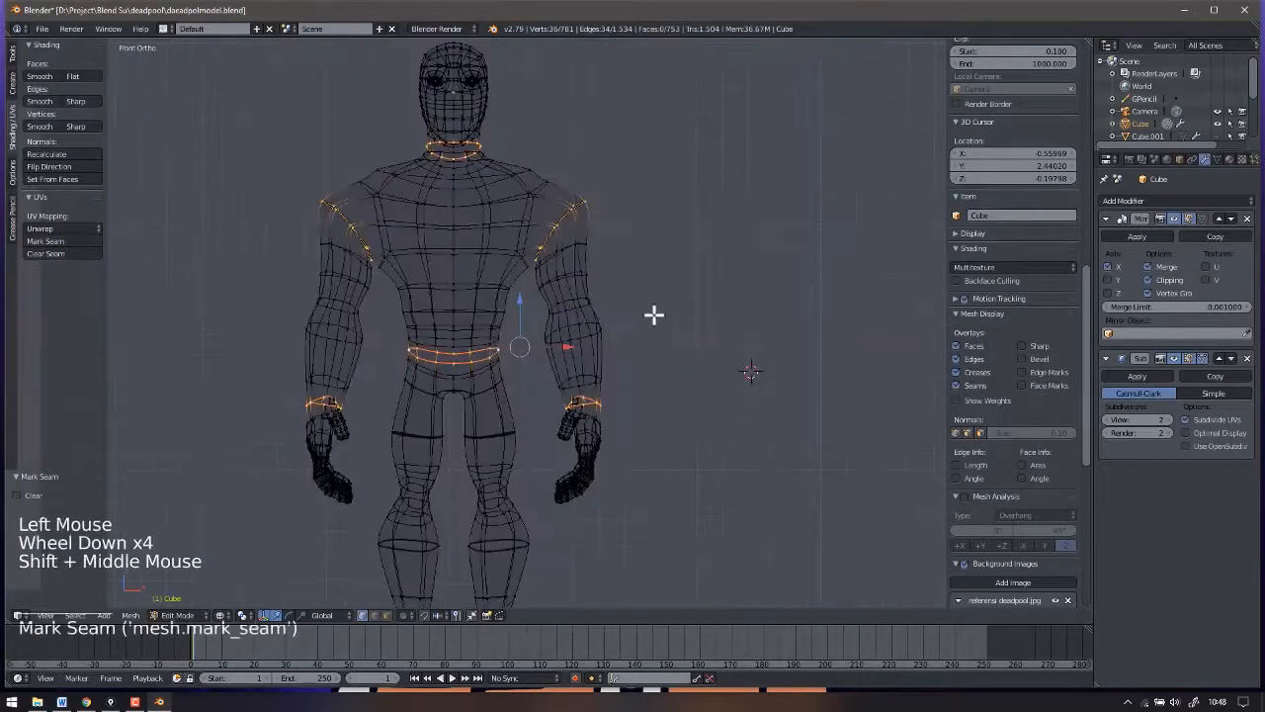
pyautogui.press('q')
pyautogui.press('a')
pyautogui.keyDown('shift'); pyautogui.moveTo(546, 280); pyautogui.dragTo(584, 362, button='middle'); pyautogui.keyUp('shift')
pyautogui.scroll(6, 652, 327)
pyautogui.scroll(-5, 599, 172)
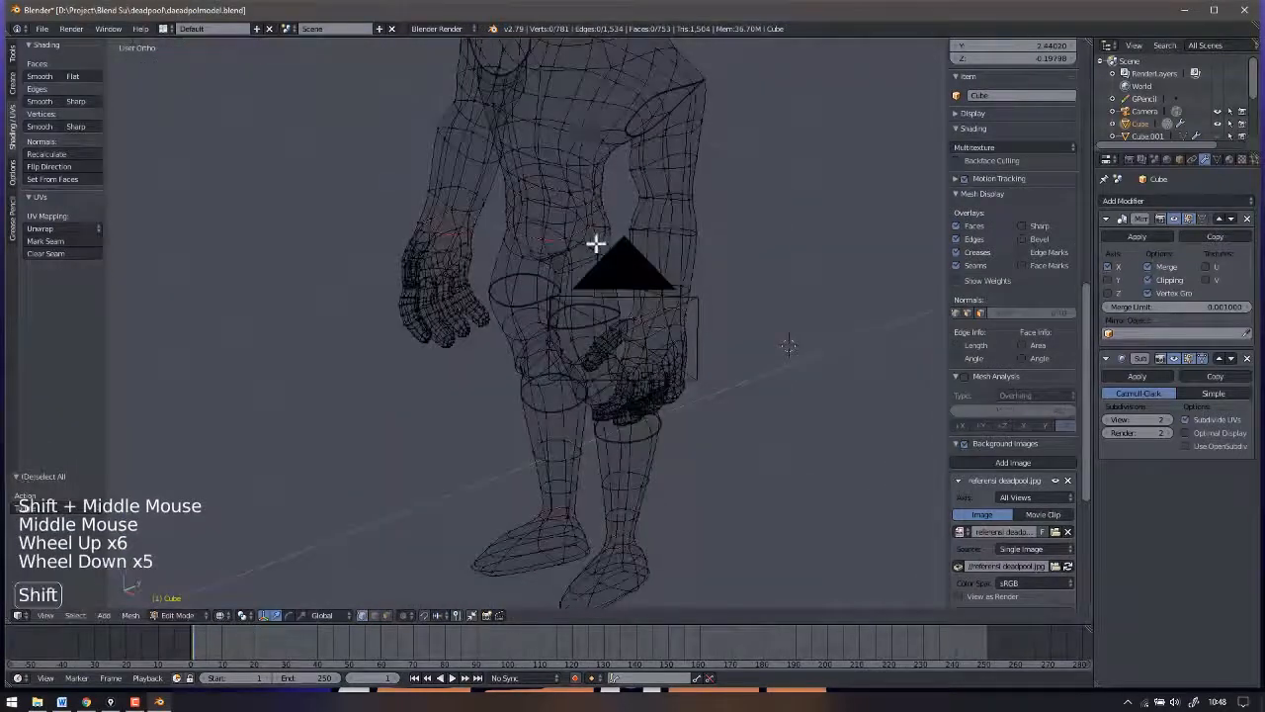
pyautogui.keyDown('shift'); pyautogui.moveTo(599, 172); pyautogui.dragTo(681, 347, button='middle'); pyautogui.keyUp('shift')
pyautogui.scroll(5, 680, 347)
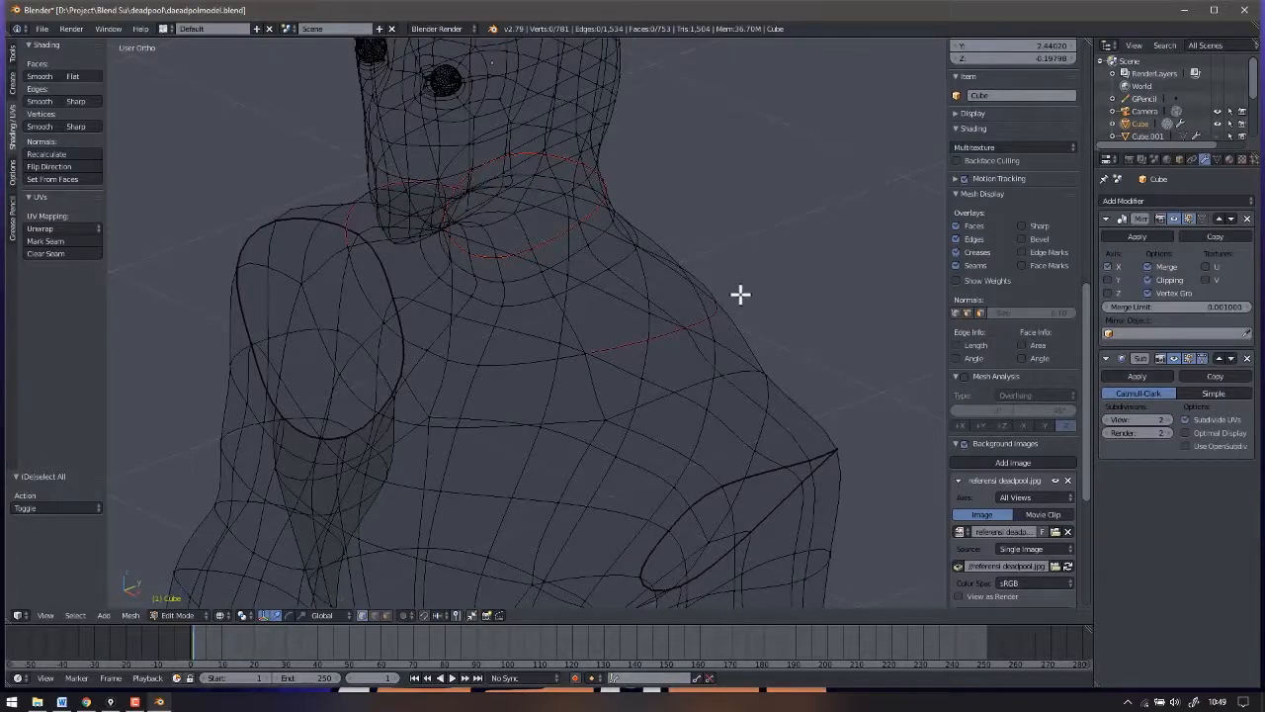
pyautogui.scroll(-4, 682, 247)
pyautogui.moveTo(746, 320)
pyautogui.keyDown('shift'); pyautogui.mouseDown(button='middle')
pyautogui.moveTo(732, 280)
pyautogui.moveTo(808, 271)
pyautogui.moveTo(724, 317)
pyautogui.mouseUp(button='middle'); pyautogui.keyUp('shift')
pyautogui.scroll(-2, 724, 318)
pyautogui.keyDown('shift'); pyautogui.moveTo(691, 415); pyautogui.dragTo(632, 207, button='middle'); pyautogui.keyUp('shift')
pyautogui.scroll(4, 603, 297)
pyautogui.moveTo(592, 317); pyautogui.dragTo(533, 331, button='middle')
pyautogui.scroll(-6, 531, 333)
pyautogui.keyDown('shift'); pyautogui.moveTo(541, 222); pyautogui.dragTo(568, 330, button='middle'); pyautogui.keyUp('shift')
pyautogui.moveTo(643, 237); pyautogui.dragTo(574, 257, button='middle')
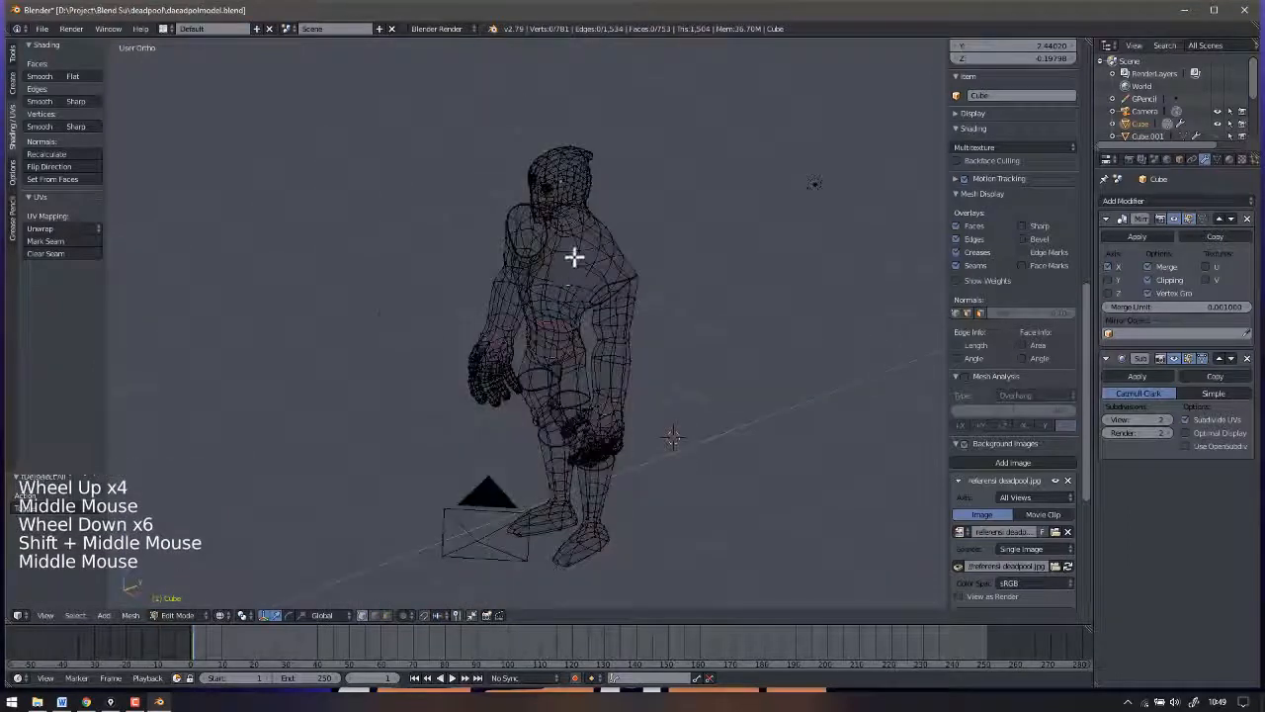
pyautogui.scroll(5, 613, 267)
pyautogui.moveTo(658, 286)
pyautogui.keyDown('shift'); pyautogui.mouseDown(button='middle')
pyautogui.moveTo(672, 302)
pyautogui.moveTo(621, 300)
pyautogui.mouseUp(button='middle'); pyautogui.keyUp('shift')
# Select the edge path over the top of the shoulder from the neck seam to the arm seam and mark it as a UV seam.
pyautogui.press('z')
pyautogui.moveTo(672, 260)
pyautogui.keyDown('shift'); pyautogui.mouseDown(button='middle')
pyautogui.moveTo(540, 247)
pyautogui.moveTo(562, 202)
pyautogui.mouseUp(button='middle'); pyautogui.keyUp('shift')
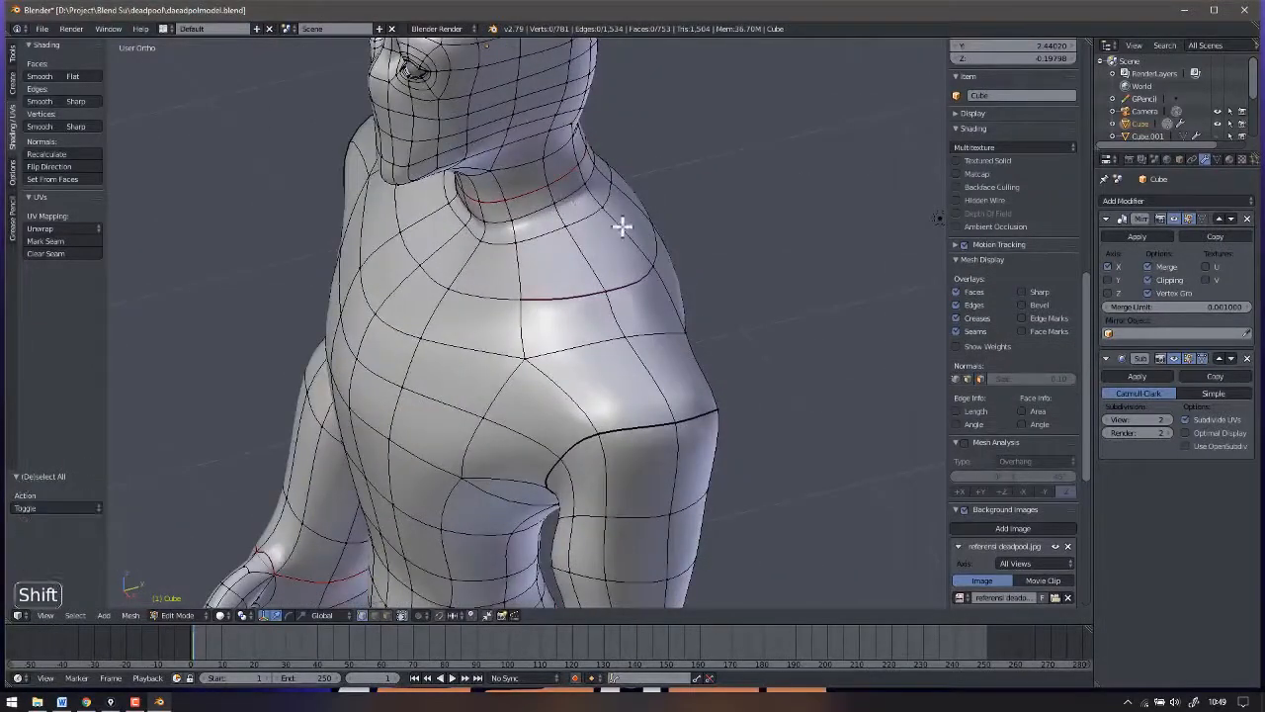
pyautogui.keyDown('shift'); pyautogui.rightClick(552, 193); pyautogui.keyUp('shift')
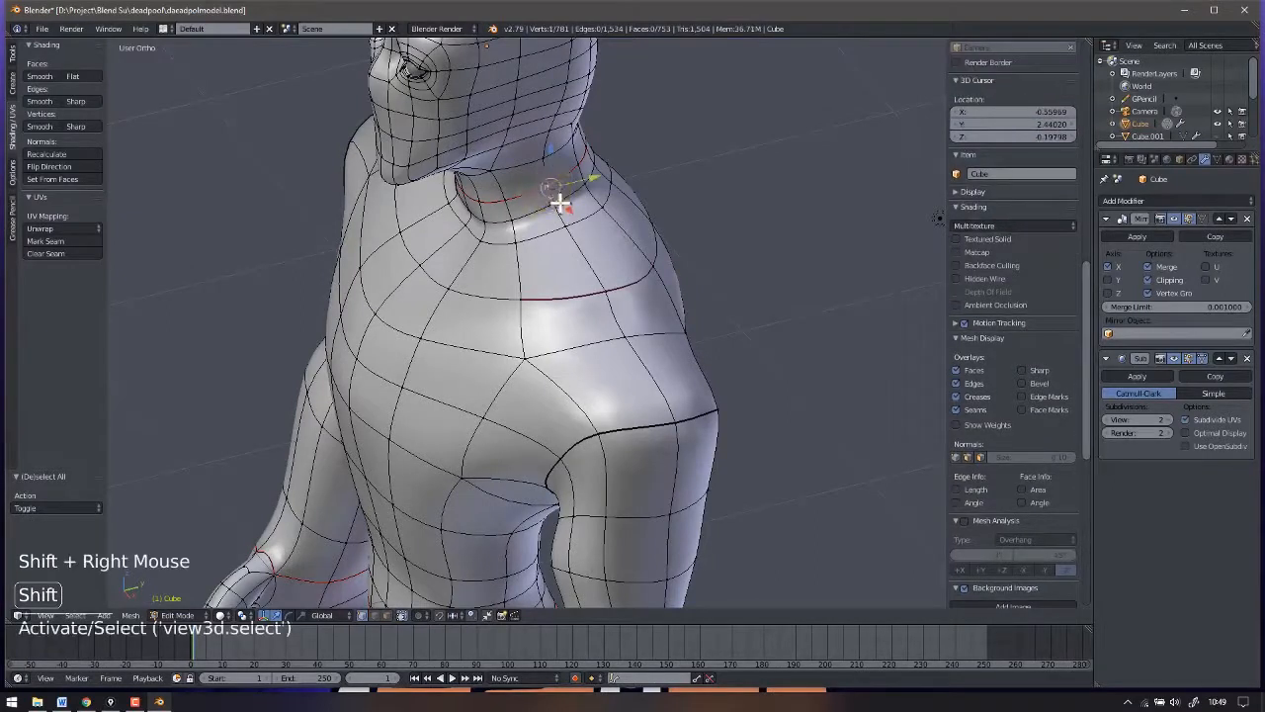
pyautogui.keyDown('shift'); pyautogui.rightClick(559, 201); pyautogui.keyUp('shift')
pyautogui.keyDown('shift'); pyautogui.rightClick(571, 227); pyautogui.keyUp('shift')
pyautogui.keyDown('shift'); pyautogui.rightClick(613, 287); pyautogui.keyUp('shift')
pyautogui.keyDown('shift'); pyautogui.rightClick(634, 345); pyautogui.keyUp('shift')
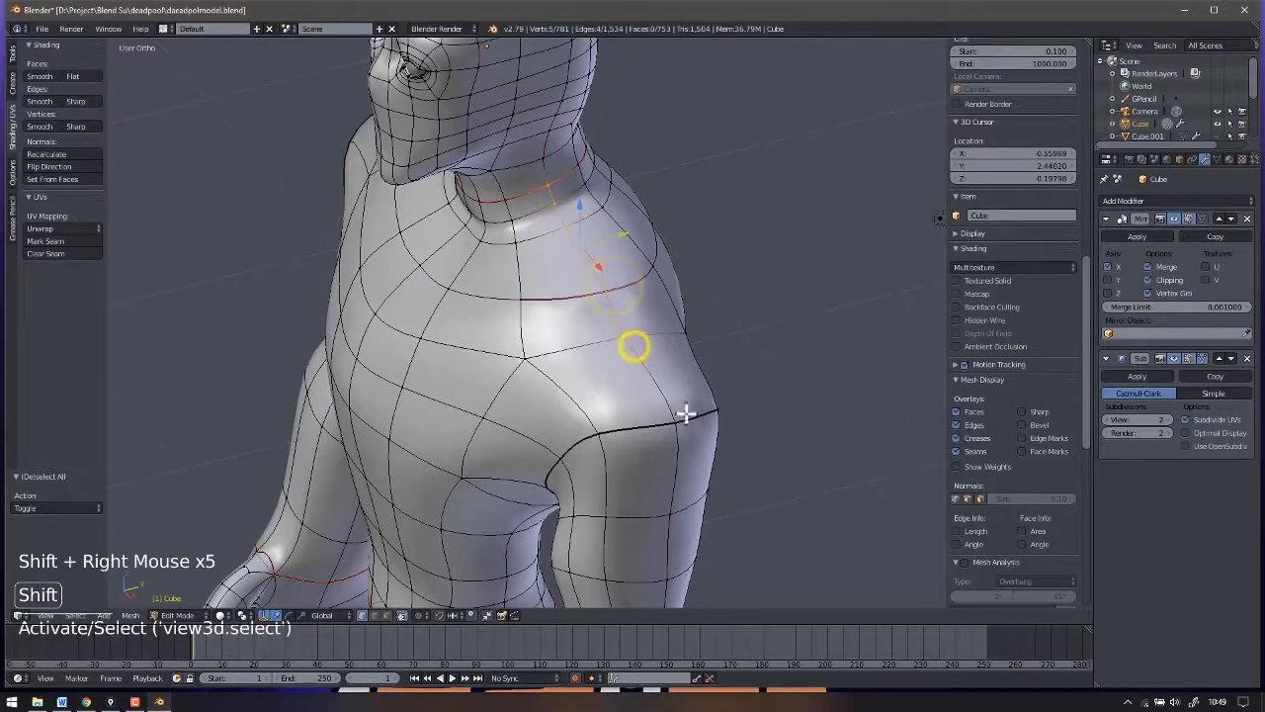
pyautogui.scroll(-3, 682, 409)
pyautogui.moveTo(682, 410)
pyautogui.mouseDown(button='middle')
pyautogui.moveTo(697, 407)
pyautogui.moveTo(650, 418)
pyautogui.moveTo(681, 420)
pyautogui.mouseUp(button='middle')
pyautogui.scroll(-4, 650, 418)
pyautogui.moveTo(682, 420); pyautogui.dragTo(720, 422, button='middle')
pyautogui.scroll(6, 553, 331)
pyautogui.keyDown('shift'); pyautogui.moveTo(795, 248); pyautogui.dragTo(657, 296, button='middle'); pyautogui.keyUp('shift')
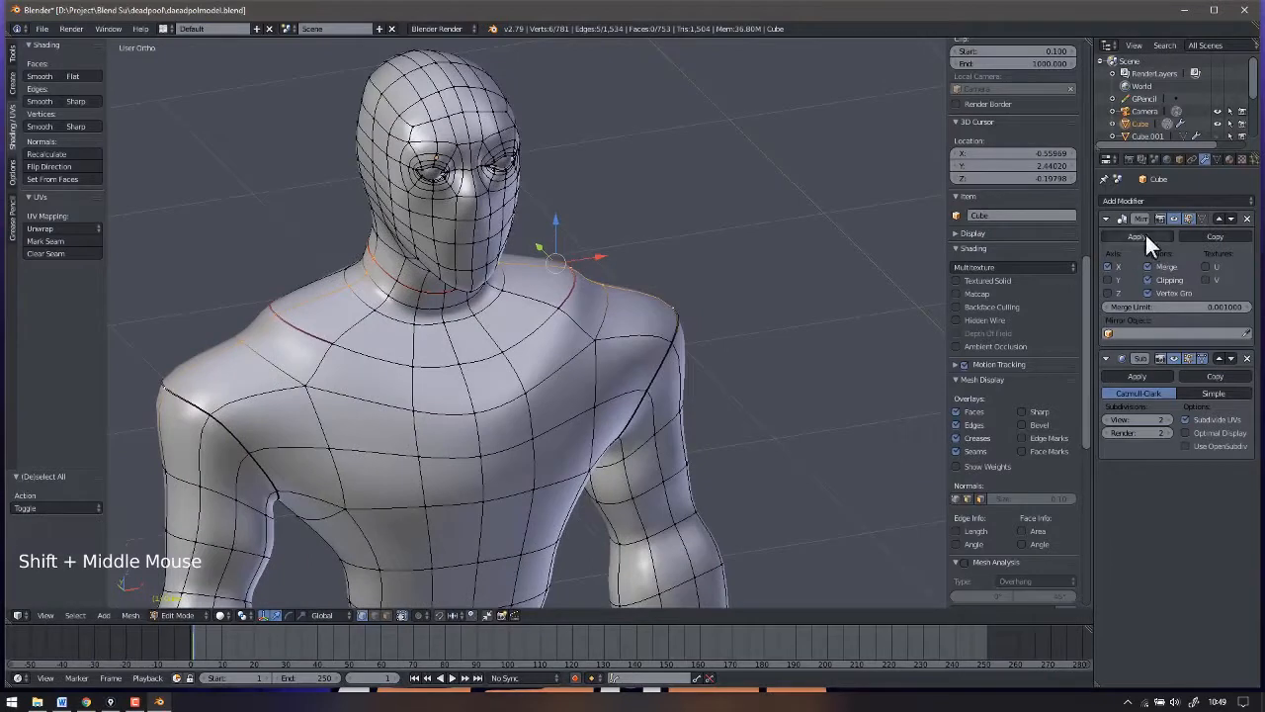
pyautogui.moveTo(282, 338); pyautogui.dragTo(301, 296, button='middle')
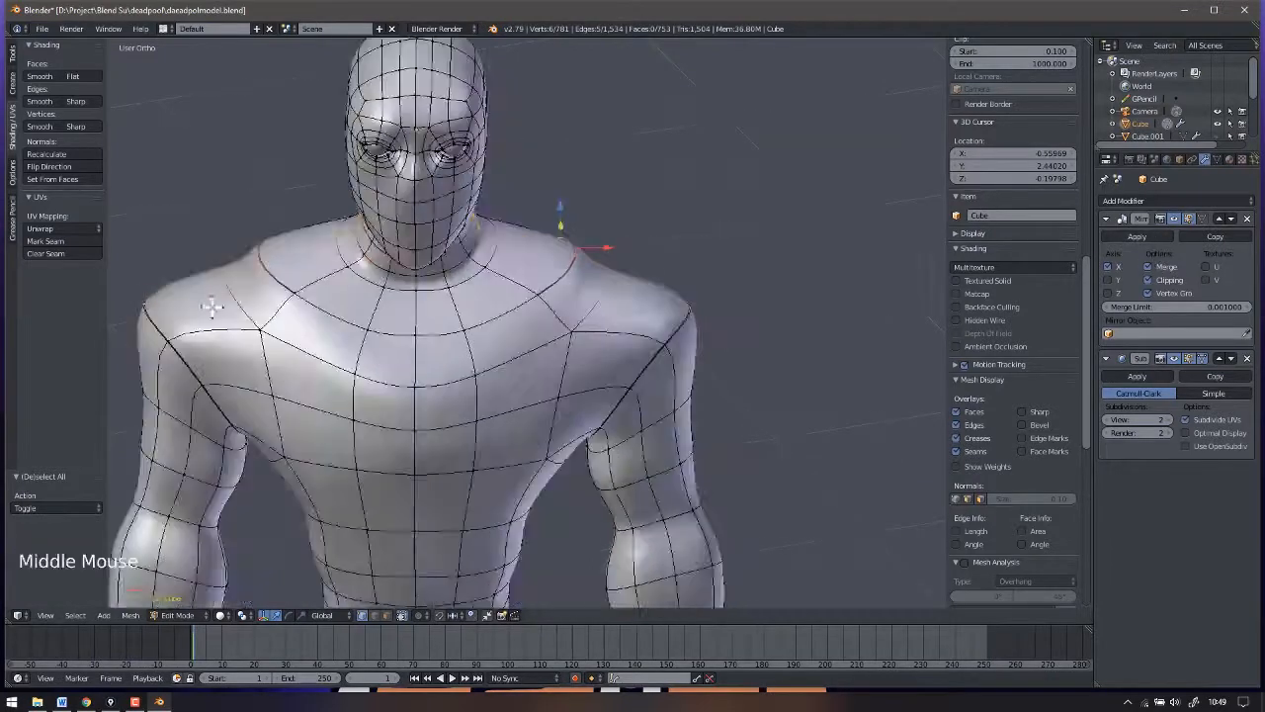
pyautogui.click(68, 243)
# Select the edges down the side of the torso from the armpit to the waist seam, mark them as a UV seam and clear the selection.
pyautogui.keyDown('shift'); pyautogui.moveTo(683, 326); pyautogui.dragTo(623, 306, button='middle'); pyautogui.keyUp('shift')
pyautogui.moveTo(622, 306); pyautogui.dragTo(559, 297, button='middle')
pyautogui.moveTo(483, 316); pyautogui.dragTo(591, 285, button='middle')
pyautogui.scroll(3, 583, 296)
pyautogui.rightClick(591, 289)
pyautogui.keyDown('shift'); pyautogui.rightClick(563, 289); pyautogui.keyUp('shift')
pyautogui.moveTo(591, 284); pyautogui.dragTo(521, 363, button='middle')
pyautogui.keyDown('shift'); pyautogui.rightClick(541, 312); pyautogui.keyUp('shift')
pyautogui.keyDown('shift'); pyautogui.rightClick(519, 327); pyautogui.keyUp('shift')
pyautogui.keyDown('shift'); pyautogui.rightClick(519, 387); pyautogui.keyUp('shift')
pyautogui.keyDown('shift'); pyautogui.rightClick(510, 425); pyautogui.keyUp('shift')
pyautogui.keyDown('shift'); pyautogui.rightClick(510, 461); pyautogui.keyUp('shift')
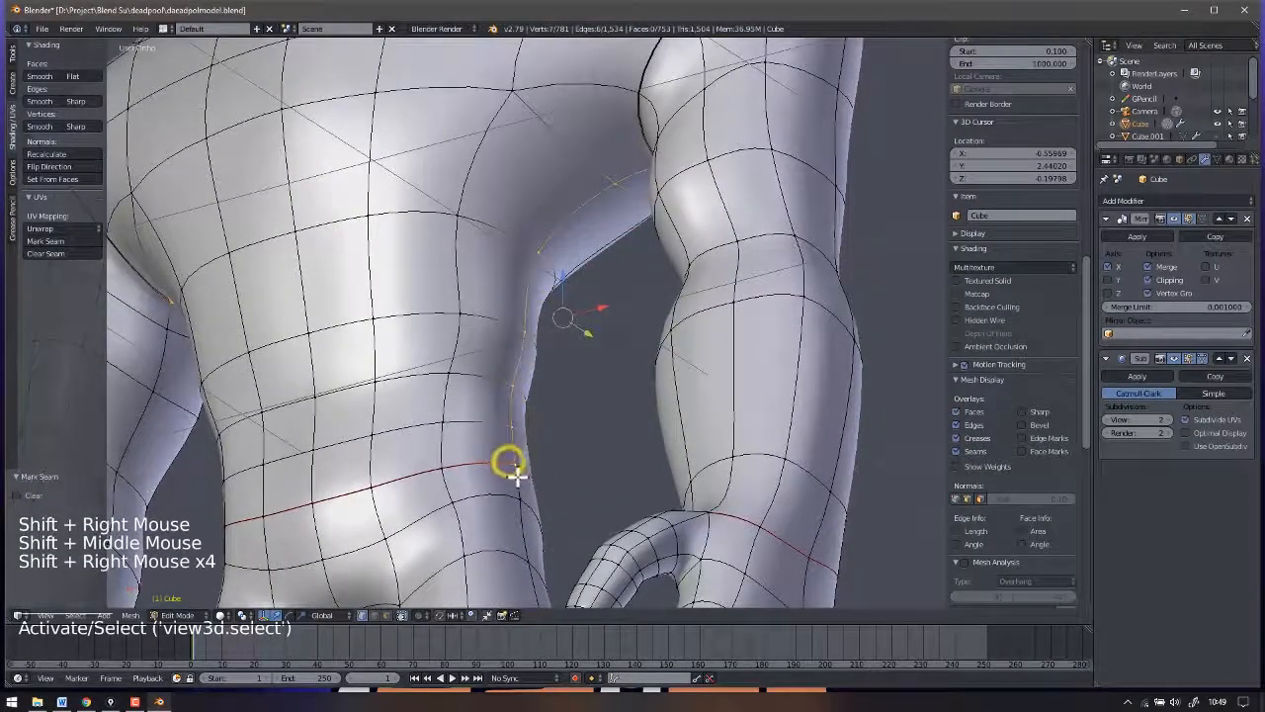
pyautogui.scroll(-3, 400, 475)
pyautogui.click(68, 241)
pyautogui.keyDown('shift'); pyautogui.moveTo(593, 395); pyautogui.dragTo(561, 366, button='middle'); pyautogui.keyUp('shift')
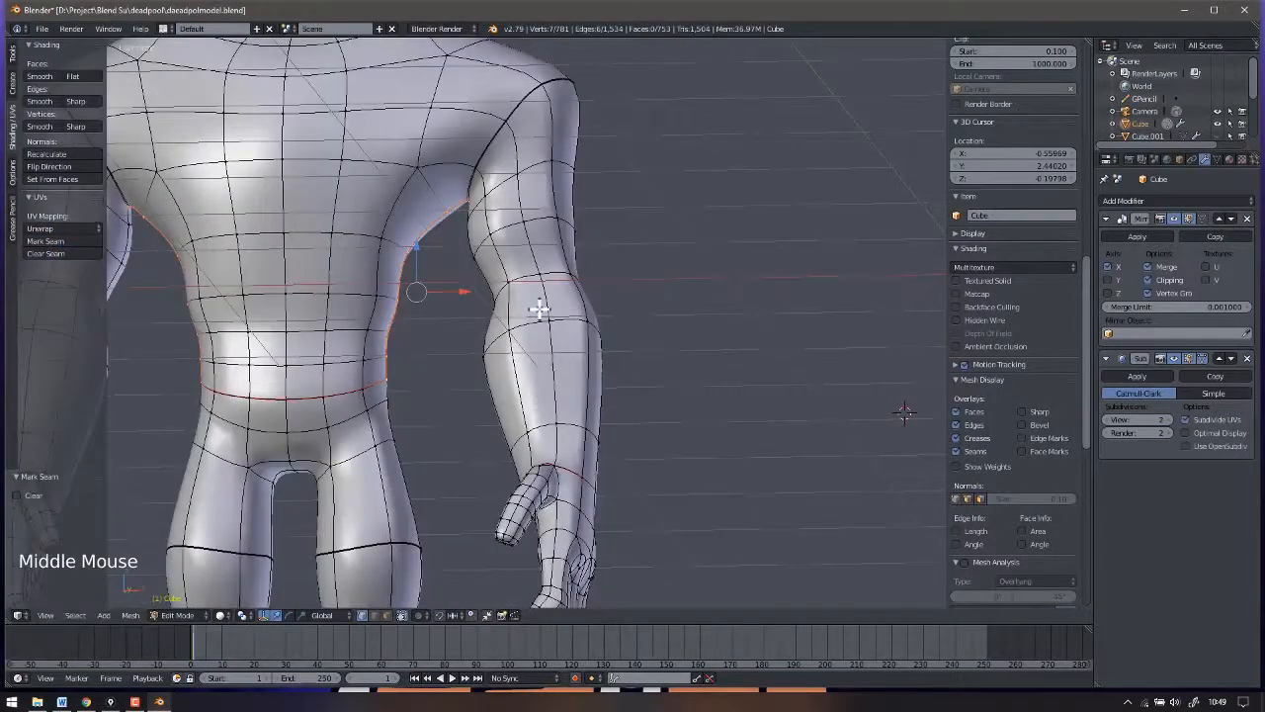
pyautogui.press('a')
# Select the edge path along the inner arm from the wrist seam up to the armpit and mark it as a UV seam.
pyautogui.moveTo(587, 297); pyautogui.dragTo(553, 454, button='middle')
pyautogui.moveTo(506, 391); pyautogui.dragTo(427, 243, button='middle')
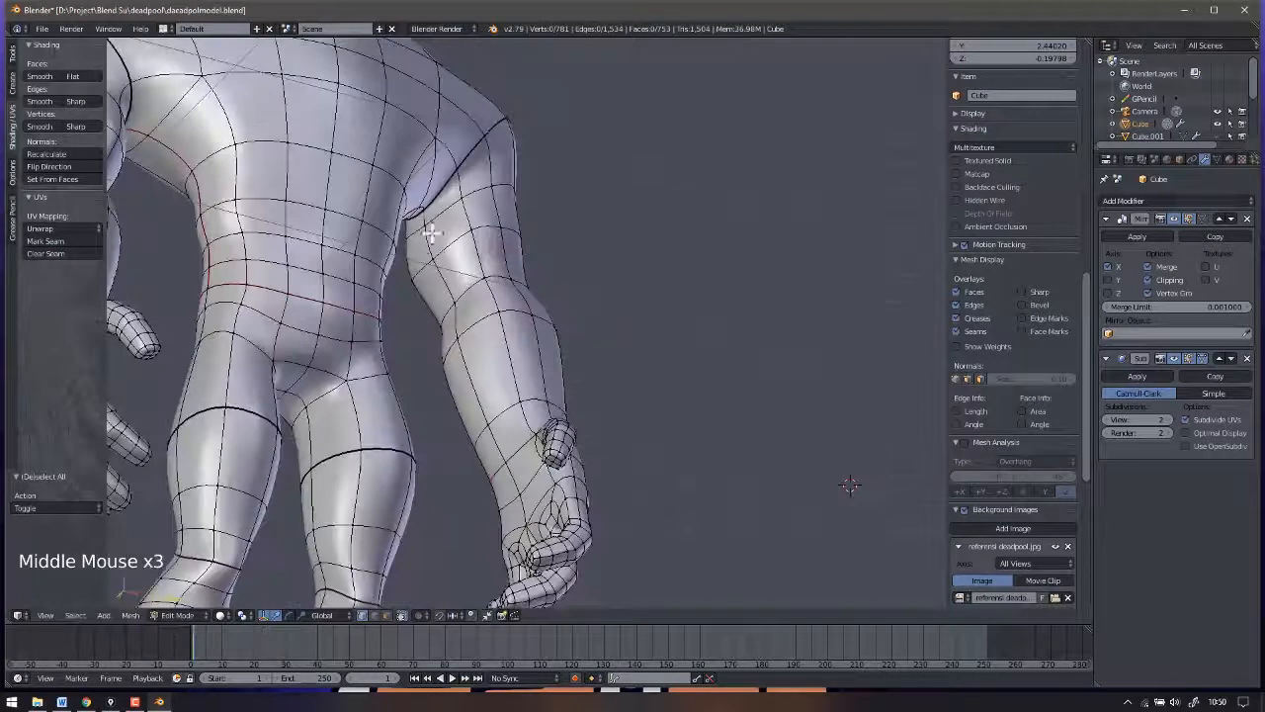
pyautogui.rightClick(505, 446)
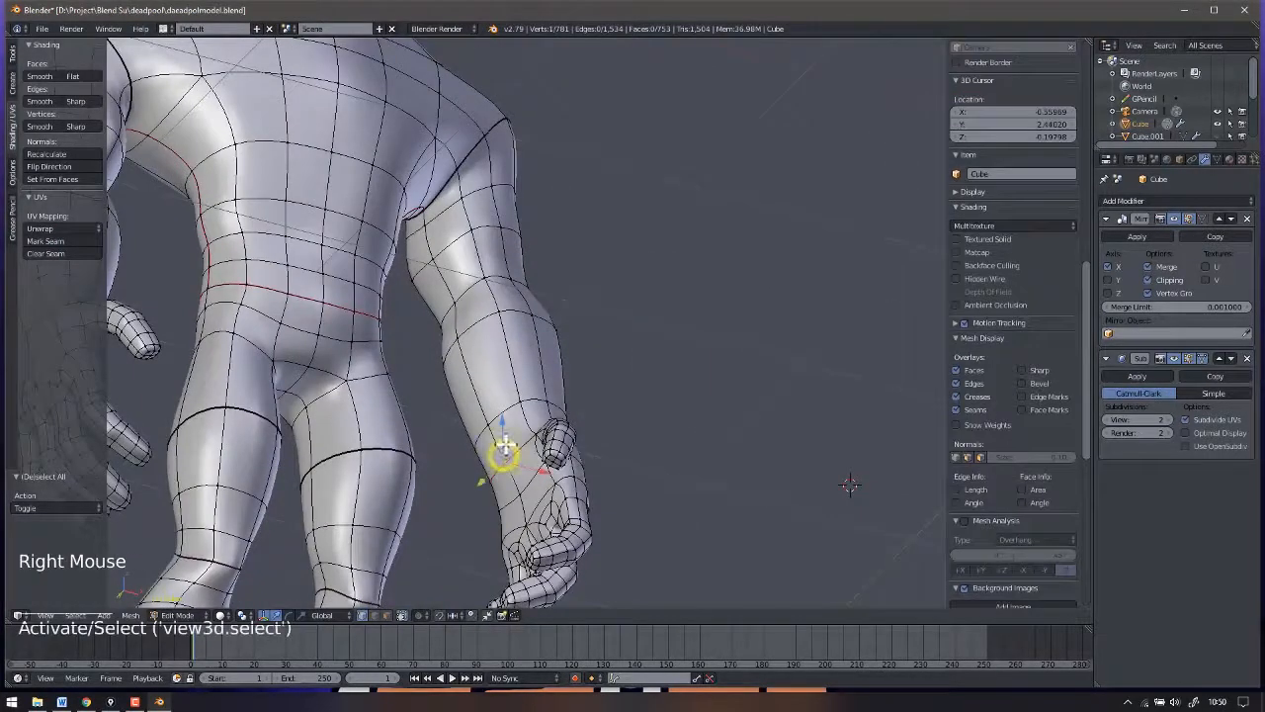
pyautogui.keyDown('shift'); pyautogui.rightClick(482, 414); pyautogui.keyUp('shift')
pyautogui.keyDown('shift'); pyautogui.rightClick(446, 310); pyautogui.keyUp('shift')
pyautogui.keyDown('shift'); pyautogui.rightClick(432, 268); pyautogui.keyUp('shift')
pyautogui.keyDown('shift'); pyautogui.rightClick(424, 240); pyautogui.keyUp('shift')
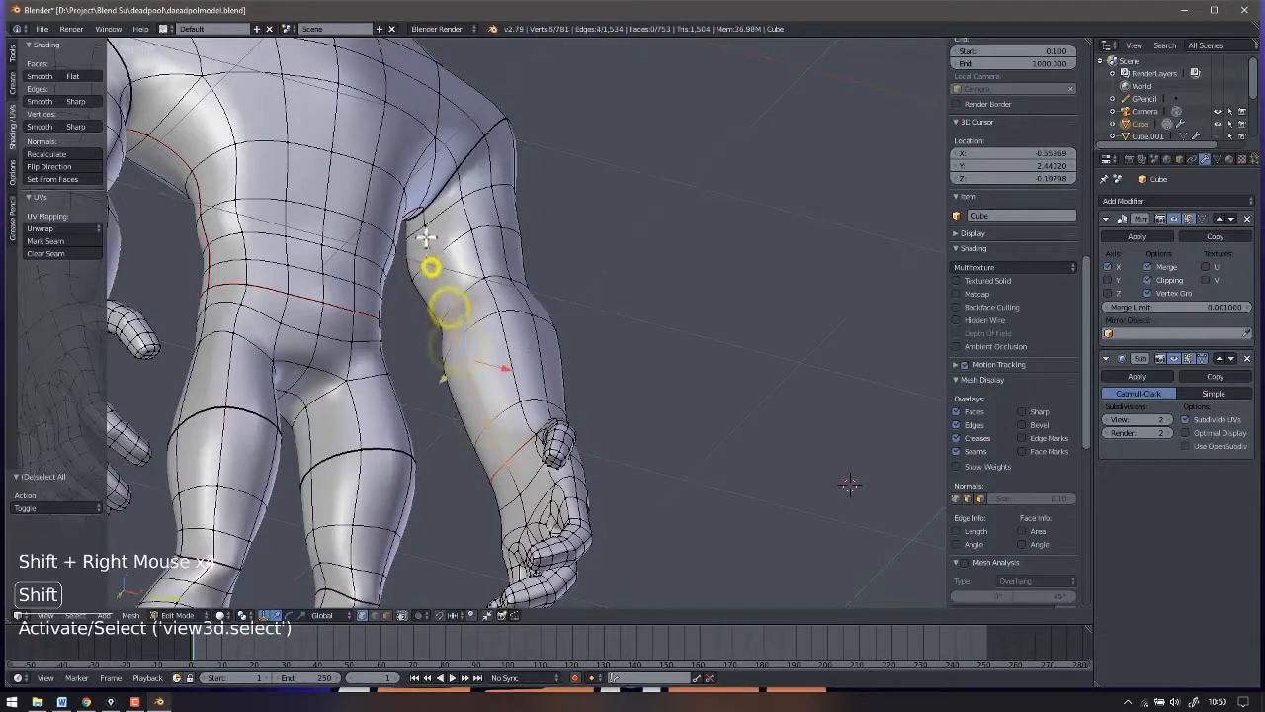
pyautogui.keyDown('shift'); pyautogui.rightClick(425, 218); pyautogui.keyUp('shift')
pyautogui.keyDown('shift'); pyautogui.rightClick(432, 215); pyautogui.keyUp('shift')
pyautogui.moveTo(432, 216); pyautogui.dragTo(444, 199, button='middle')
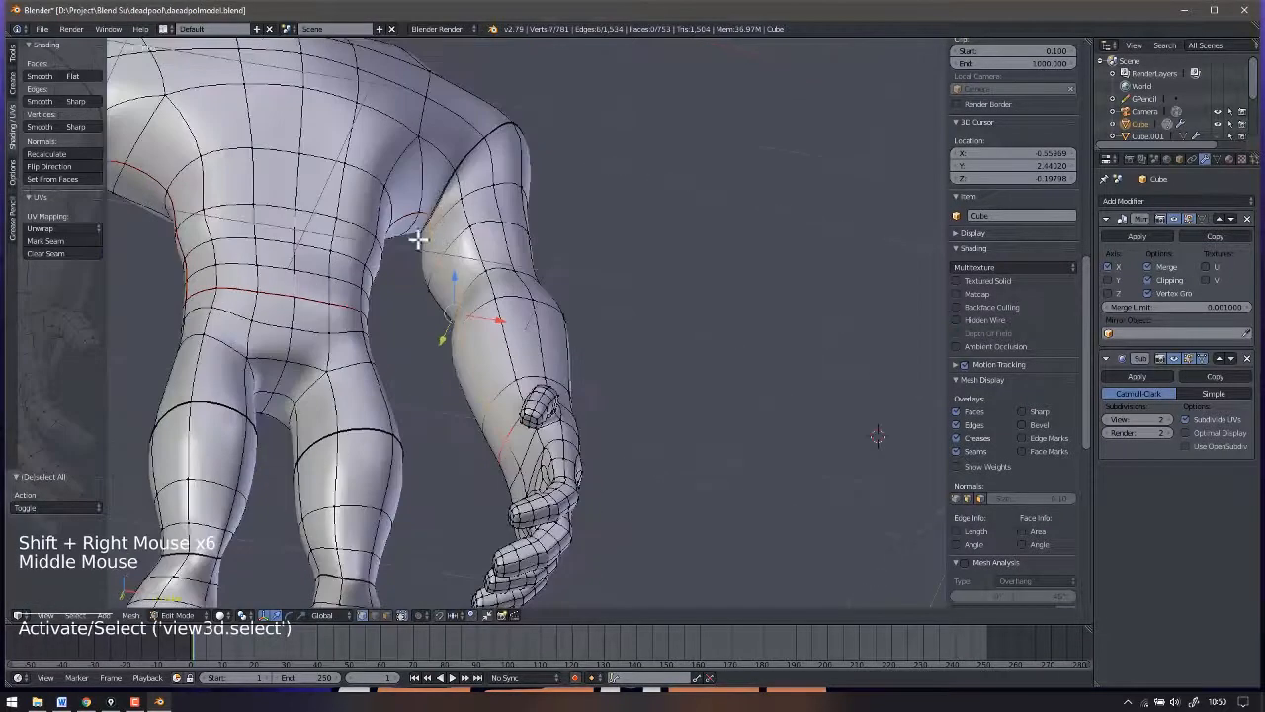
pyautogui.click(55, 240)
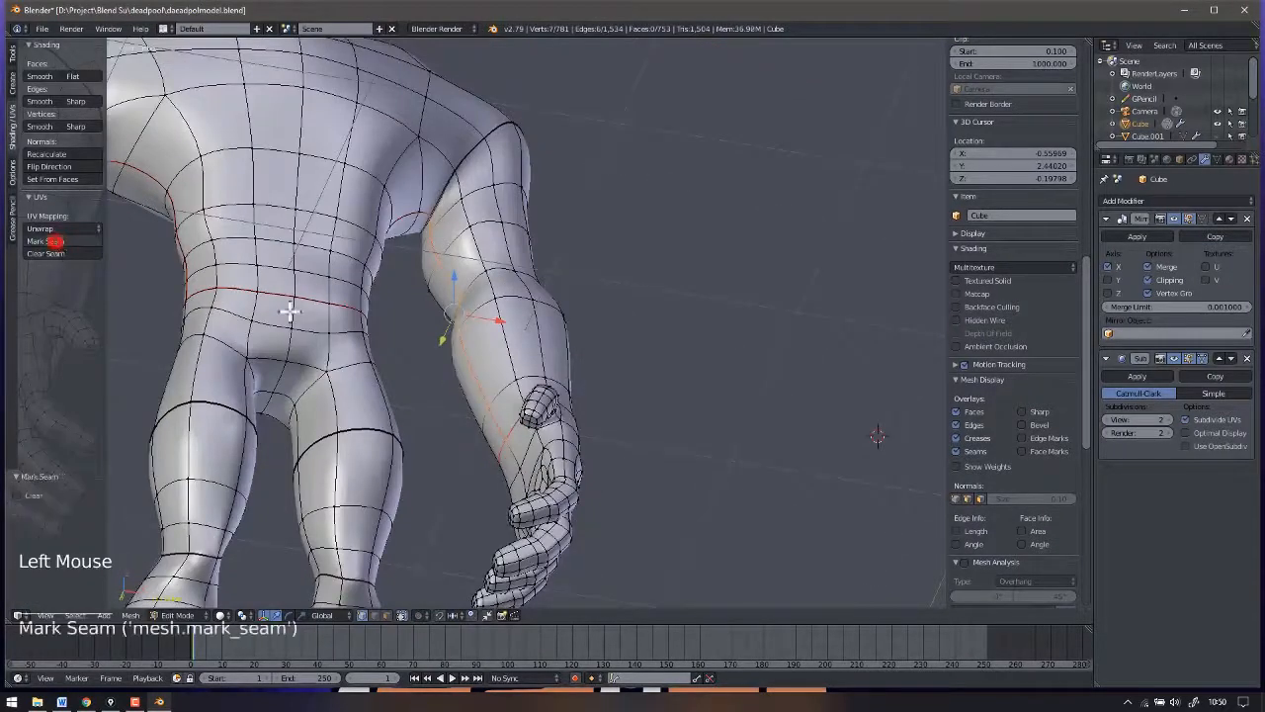
# Clear the selection and examine the arm and torso seams, ending at the crotch and legs.
pyautogui.scroll(-3, 119, 266)
pyautogui.keyDown('shift'); pyautogui.moveTo(396, 296); pyautogui.dragTo(444, 317, button='middle'); pyautogui.keyUp('shift')
pyautogui.moveTo(445, 317); pyautogui.dragTo(554, 198, button='middle')
pyautogui.moveTo(554, 198); pyautogui.dragTo(623, 52, button='middle')
pyautogui.scroll(2, 522, 362)
pyautogui.moveTo(473, 321); pyautogui.dragTo(514, 297, button='middle')
pyautogui.moveTo(514, 297); pyautogui.dragTo(485, 187, button='middle')
pyautogui.keyDown('shift'); pyautogui.moveTo(443, 229); pyautogui.dragTo(440, 375, button='middle'); pyautogui.keyUp('shift')
pyautogui.moveTo(441, 376); pyautogui.dragTo(494, 296, button='middle')
pyautogui.scroll(-5, 495, 274)
pyautogui.press('a')
pyautogui.scroll(2, 493, 296)
pyautogui.moveTo(495, 297); pyautogui.dragTo(418, 234, button='middle')
pyautogui.scroll(4, 423, 249)
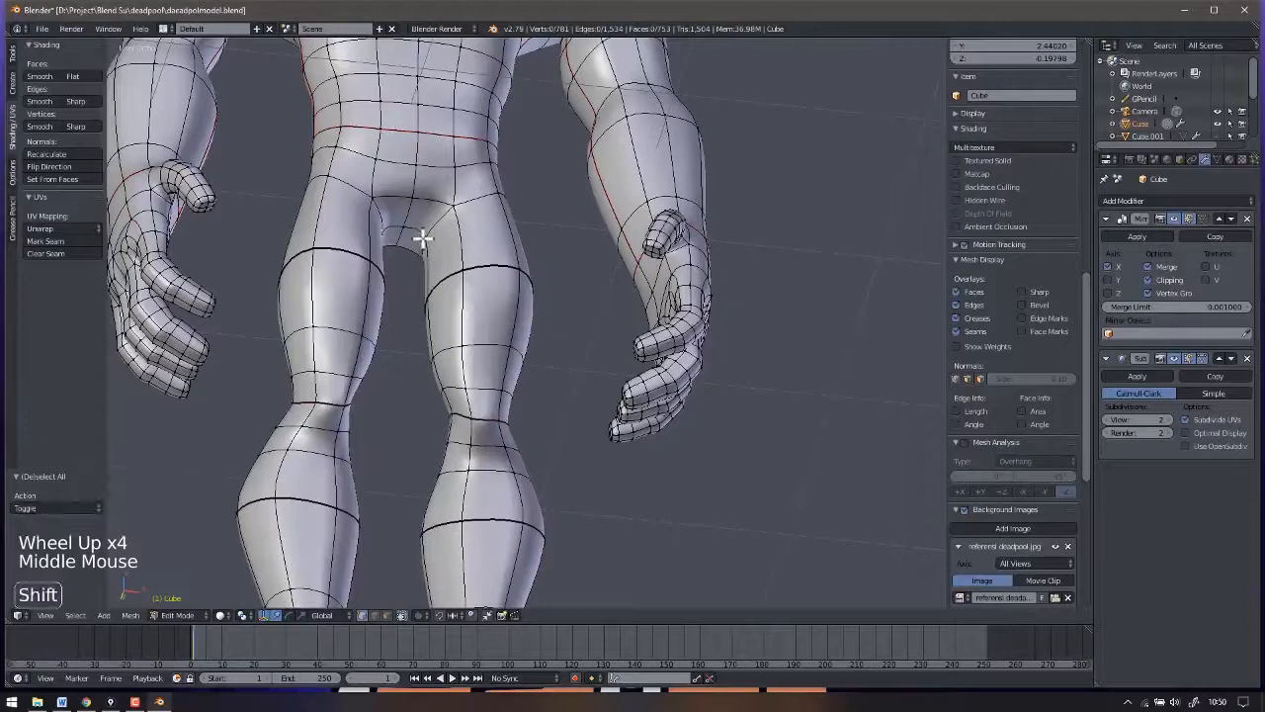
pyautogui.keyDown('alt'); pyautogui.keyDown('shift'); pyautogui.rightClick(421, 238); pyautogui.keyUp('shift'); pyautogui.keyUp('alt')
pyautogui.scroll(-2, 419, 233)
pyautogui.press('a')
# Select the edge path from the crotch down the inner leg to the ankle seam, mark it as a UV seam and clear the selection.
pyautogui.keyDown('shift'); pyautogui.scroll(5, 404, 229); pyautogui.keyUp('shift')
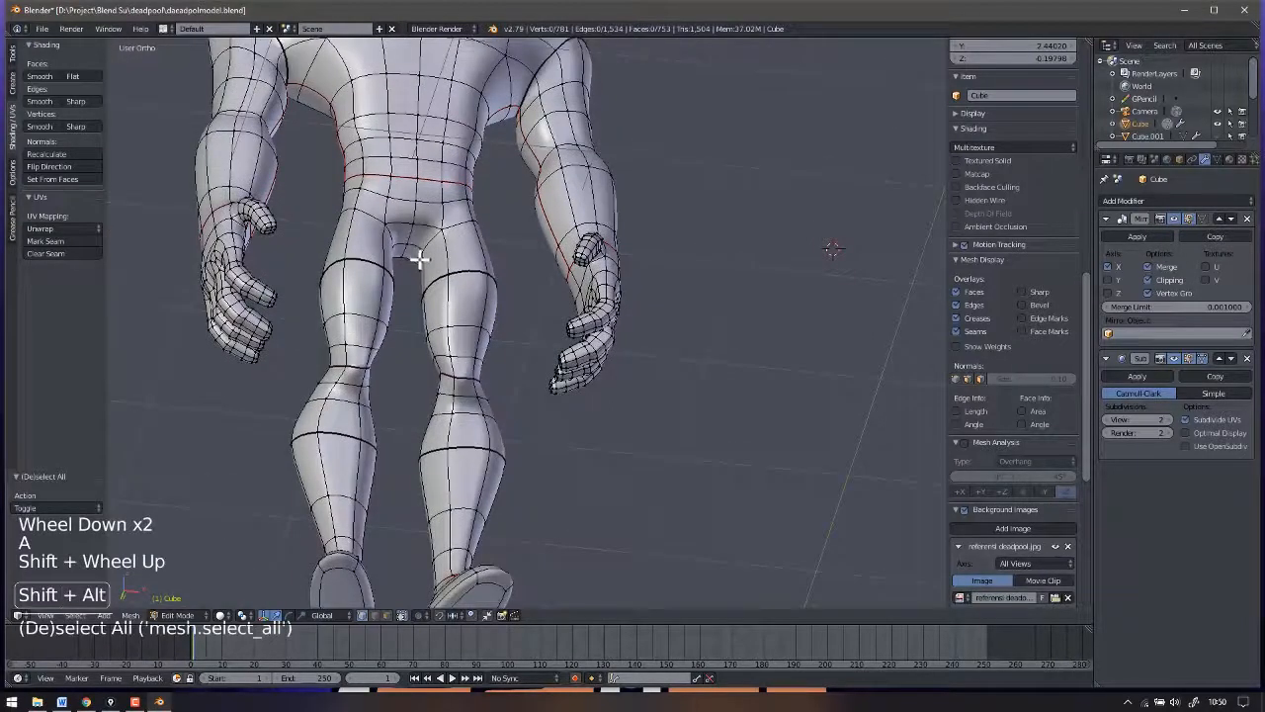
pyautogui.moveTo(418, 260); pyautogui.dragTo(430, 247, button='middle')
pyautogui.scroll(6, 429, 247)
pyautogui.keyDown('shift'); pyautogui.moveTo(430, 247); pyautogui.dragTo(458, 219, button='middle'); pyautogui.keyUp('shift')
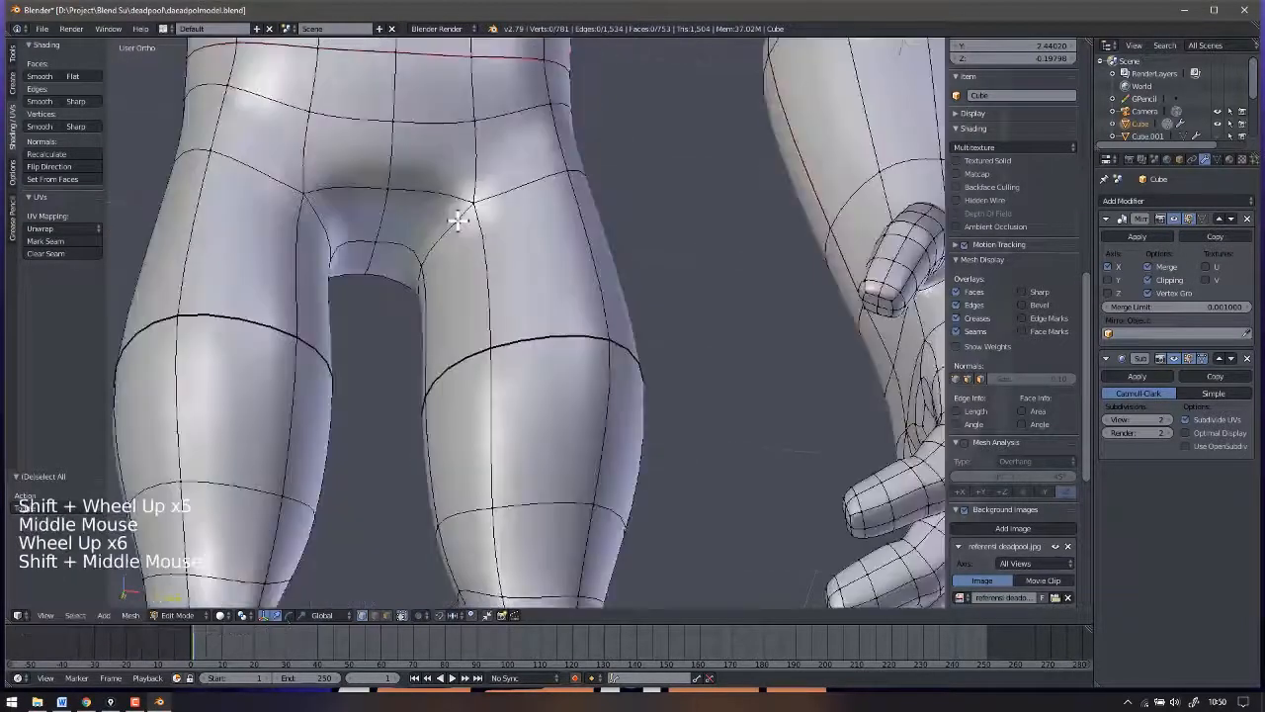
pyautogui.keyDown('shift'); pyautogui.rightClick(380, 242); pyautogui.keyUp('shift')
pyautogui.keyDown('shift'); pyautogui.rightClick(424, 259); pyautogui.keyUp('shift')
pyautogui.keyDown('shift'); pyautogui.moveTo(424, 260); pyautogui.dragTo(452, 260, button='middle'); pyautogui.keyUp('shift')
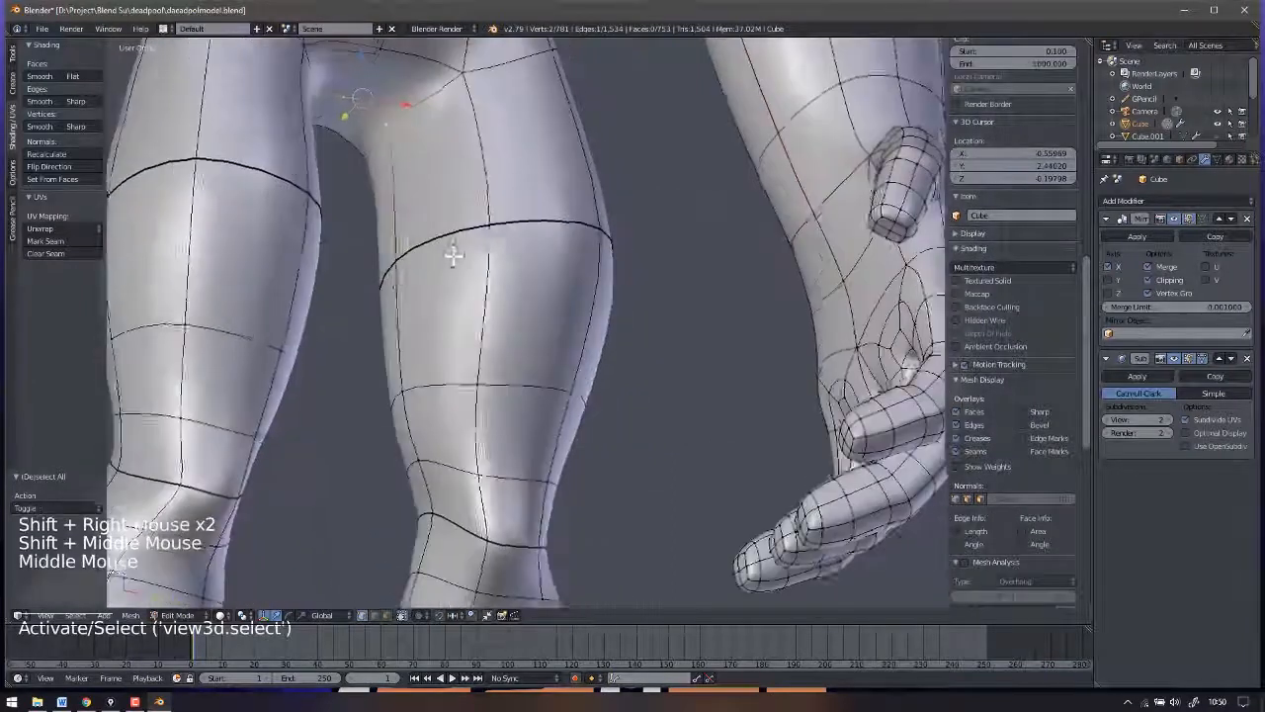
pyautogui.keyDown('shift'); pyautogui.rightClick(393, 261); pyautogui.keyUp('shift')
pyautogui.keyDown('shift'); pyautogui.rightClick(394, 262); pyautogui.keyUp('shift')
pyautogui.keyDown('shift'); pyautogui.moveTo(400, 388); pyautogui.dragTo(403, 296, button='middle'); pyautogui.keyUp('shift')
pyautogui.keyDown('shift'); pyautogui.rightClick(390, 314); pyautogui.keyUp('shift')
pyautogui.keyDown('shift'); pyautogui.rightClick(407, 346); pyautogui.keyUp('shift')
pyautogui.keyDown('shift'); pyautogui.moveTo(407, 346); pyautogui.dragTo(386, 205, button='middle'); pyautogui.keyUp('shift')
pyautogui.keyDown('shift'); pyautogui.rightClick(294, 412); pyautogui.keyUp('shift')
pyautogui.keyDown('shift'); pyautogui.moveTo(330, 444); pyautogui.dragTo(336, 173, button='middle'); pyautogui.keyUp('shift')
pyautogui.keyDown('shift'); pyautogui.rightClick(352, 313); pyautogui.keyUp('shift')
pyautogui.keyDown('shift'); pyautogui.rightClick(356, 453); pyautogui.keyUp('shift')
pyautogui.keyDown('shift'); pyautogui.rightClick(354, 528); pyautogui.keyUp('shift')
pyautogui.keyDown('shift'); pyautogui.moveTo(354, 528); pyautogui.dragTo(370, 499, button='middle'); pyautogui.keyUp('shift')
pyautogui.moveTo(371, 499); pyautogui.dragTo(427, 407, button='middle')
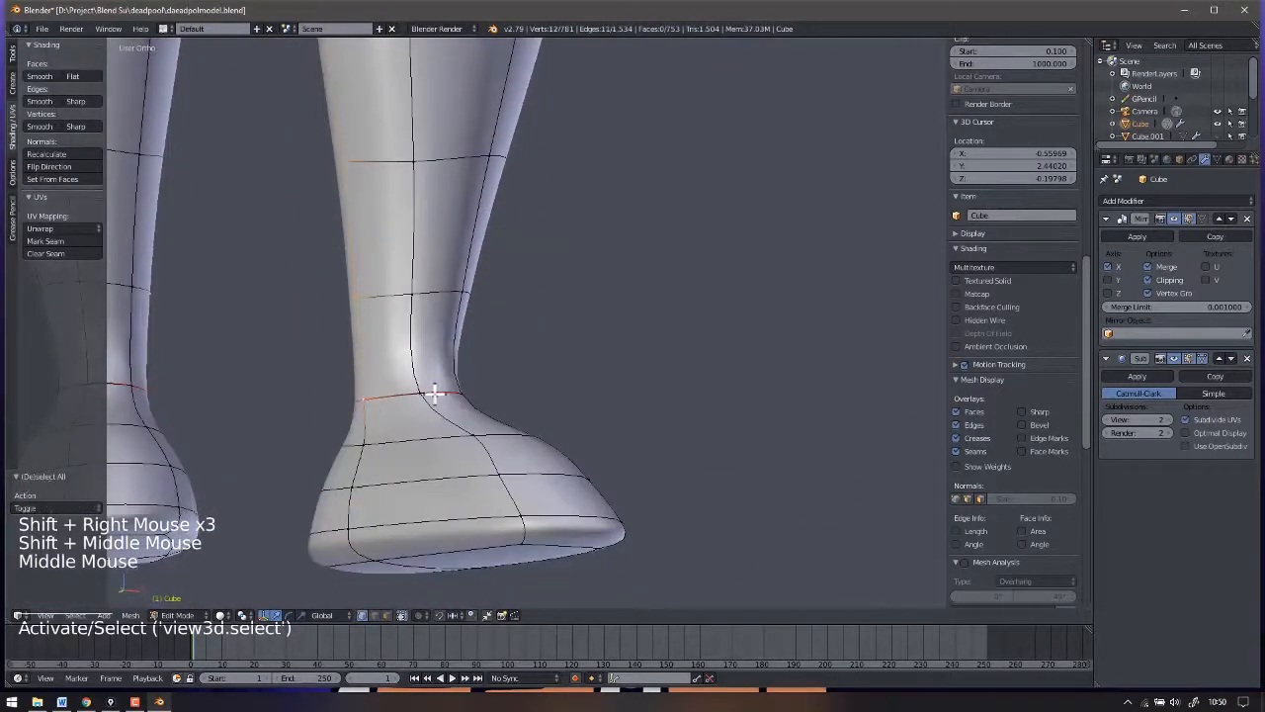
pyautogui.click(60, 240)
pyautogui.scroll(-4, 415, 266)
pyautogui.keyDown('shift'); pyautogui.moveTo(425, 228); pyautogui.dragTo(455, 375, button='middle'); pyautogui.keyUp('shift')
pyautogui.moveTo(455, 375); pyautogui.dragTo(514, 366, button='middle')
pyautogui.keyDown('shift'); pyautogui.moveTo(514, 366); pyautogui.dragTo(571, 285, button='middle'); pyautogui.keyUp('shift')
pyautogui.press('a')
# Select the edge path down the outer leg from the waist seam to the ankle seam, mark it as a UV seam and clear the selection.
pyautogui.moveTo(527, 192); pyautogui.dragTo(517, 113, button='middle')
pyautogui.rightClick(523, 101)
pyautogui.scroll(3, 528, 104)
pyautogui.keyDown('shift'); pyautogui.rightClick(531, 115); pyautogui.keyUp('shift')
pyautogui.keyDown('shift'); pyautogui.rightClick(535, 200); pyautogui.keyUp('shift')
pyautogui.keyDown('shift'); pyautogui.moveTo(534, 200); pyautogui.dragTo(379, 218, button='middle'); pyautogui.keyUp('shift')
pyautogui.keyDown('shift'); pyautogui.rightClick(376, 200); pyautogui.keyUp('shift')
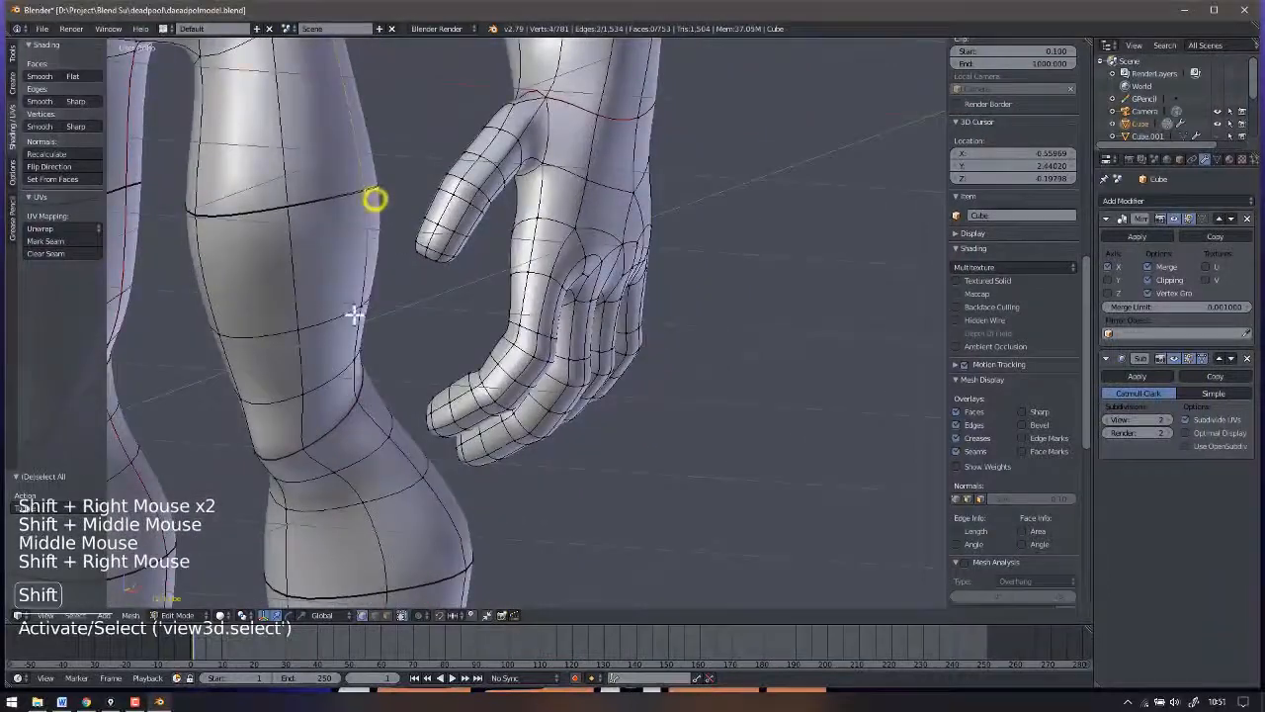
pyautogui.keyDown('shift'); pyautogui.rightClick(366, 284); pyautogui.keyUp('shift')
pyautogui.keyDown('shift'); pyautogui.rightClick(374, 360); pyautogui.keyUp('shift')
pyautogui.keyDown('shift'); pyautogui.rightClick(370, 404); pyautogui.keyUp('shift')
pyautogui.keyDown('shift'); pyautogui.moveTo(381, 425); pyautogui.dragTo(393, 197, button='middle'); pyautogui.keyUp('shift')
pyautogui.keyDown('shift'); pyautogui.rightClick(399, 208); pyautogui.keyUp('shift')
pyautogui.keyDown('shift'); pyautogui.rightClick(430, 261); pyautogui.keyUp('shift')
pyautogui.keyDown('shift'); pyautogui.rightClick(474, 340); pyautogui.keyUp('shift')
pyautogui.keyDown('shift'); pyautogui.moveTo(478, 347); pyautogui.dragTo(455, 74, button='middle'); pyautogui.keyUp('shift')
pyautogui.keyDown('ctrl'); pyautogui.rightClick(383, 438); pyautogui.keyUp('ctrl')
pyautogui.moveTo(581, 406); pyautogui.dragTo(442, 371, button='middle')
pyautogui.scroll(-2, 561, 370)
pyautogui.keyDown('shift'); pyautogui.moveTo(560, 369); pyautogui.dragTo(564, 359, button='middle'); pyautogui.keyUp('shift')
pyautogui.keyDown('shift'); pyautogui.scroll(-1, 564, 359); pyautogui.keyUp('shift')
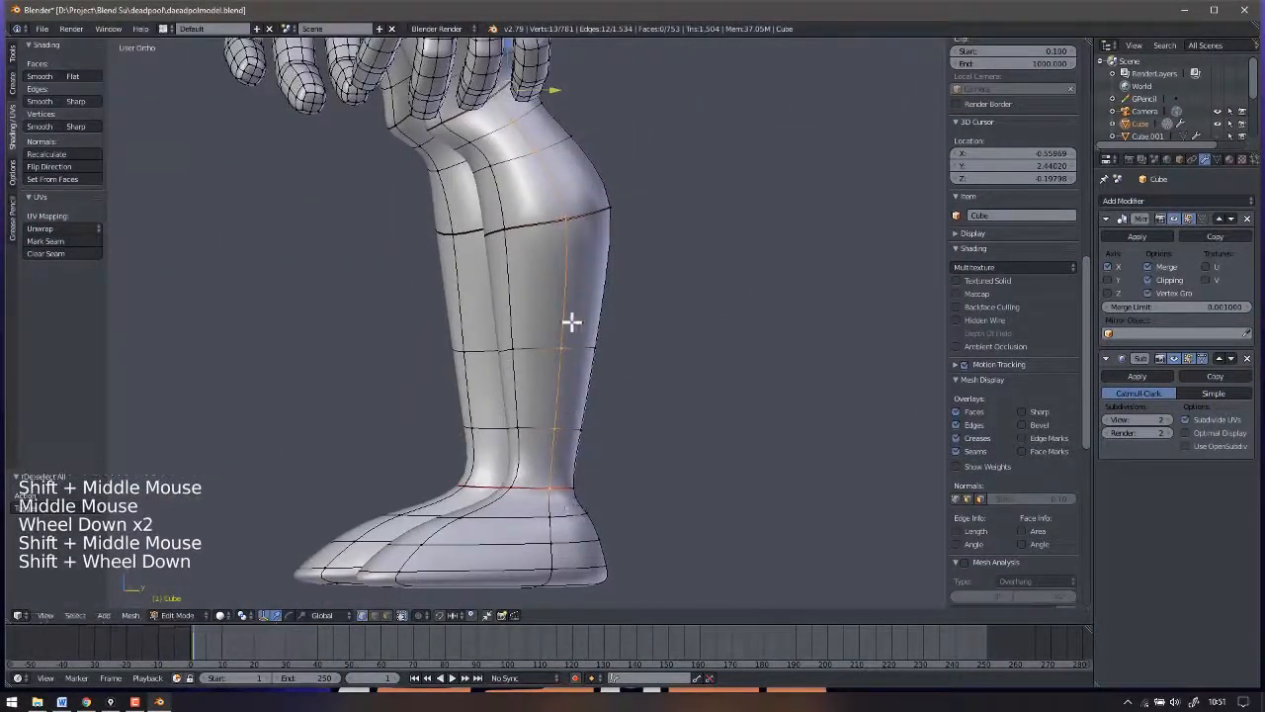
pyautogui.click(46, 241)
pyautogui.scroll(-6, 587, 206)
pyautogui.keyDown('shift'); pyautogui.moveTo(587, 206); pyautogui.dragTo(676, 293, button='middle'); pyautogui.keyUp('shift')
pyautogui.scroll(5, 569, 441)
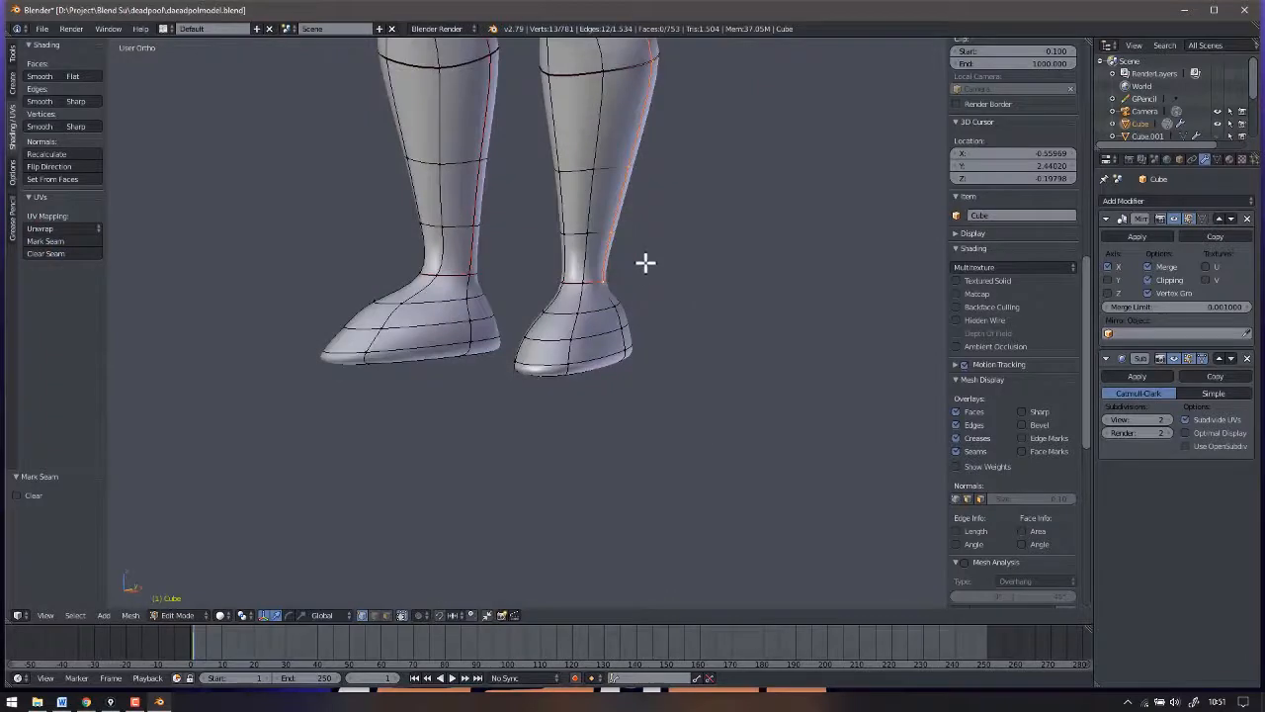
pyautogui.press('a')
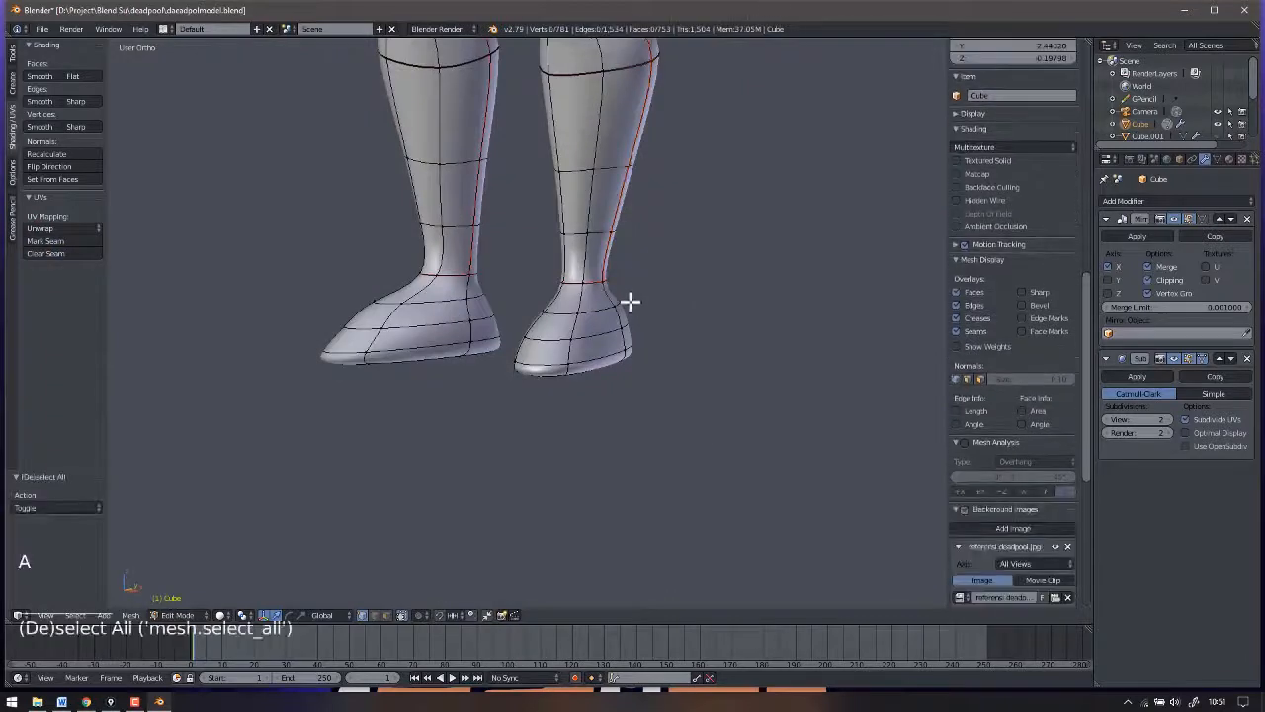
# Select the edge loop around the foot just above the sole and mark it as a UV seam.
pyautogui.keyDown('alt'); pyautogui.keyDown('shift'); pyautogui.rightClick(585, 365); pyautogui.keyUp('shift'); pyautogui.keyUp('alt')
pyautogui.moveTo(582, 362); pyautogui.dragTo(533, 352, button='middle')
pyautogui.scroll(3, 534, 352)
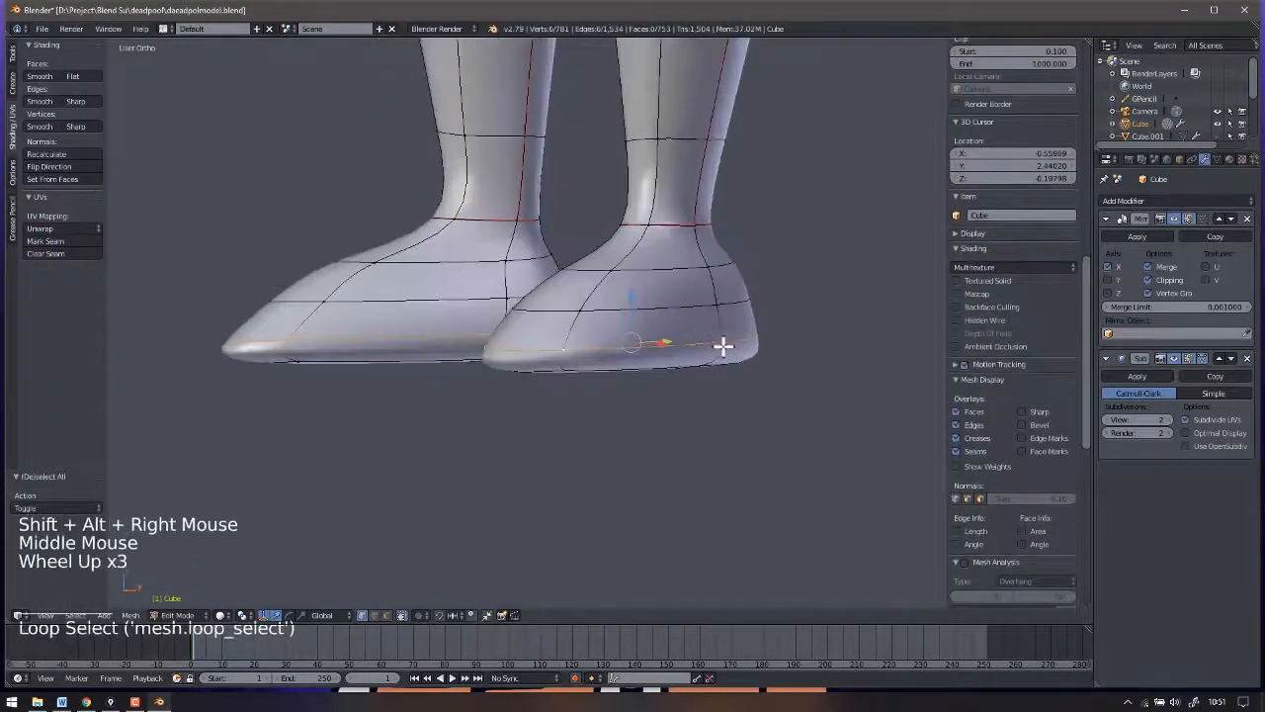
pyautogui.click(57, 242)
# Select the edges down the heel from the ankle seam to the sole seam, mark them as a UV seam and clear the selection.
pyautogui.scroll(-2, 573, 265)
pyautogui.keyDown('shift'); pyautogui.scroll(-1, 574, 266); pyautogui.keyUp('shift')
pyautogui.keyDown('shift'); pyautogui.moveTo(583, 271); pyautogui.dragTo(524, 282, button='middle'); pyautogui.keyUp('shift')
pyautogui.moveTo(524, 281)
pyautogui.keyDown('shift'); pyautogui.mouseDown(button='middle')
pyautogui.moveTo(441, 280)
pyautogui.moveTo(502, 291)
pyautogui.mouseUp(button='middle'); pyautogui.keyUp('shift')
pyautogui.scroll(4, 492, 274)
pyautogui.rightClick(456, 253)
pyautogui.moveTo(457, 251); pyautogui.dragTo(462, 255, button='middle')
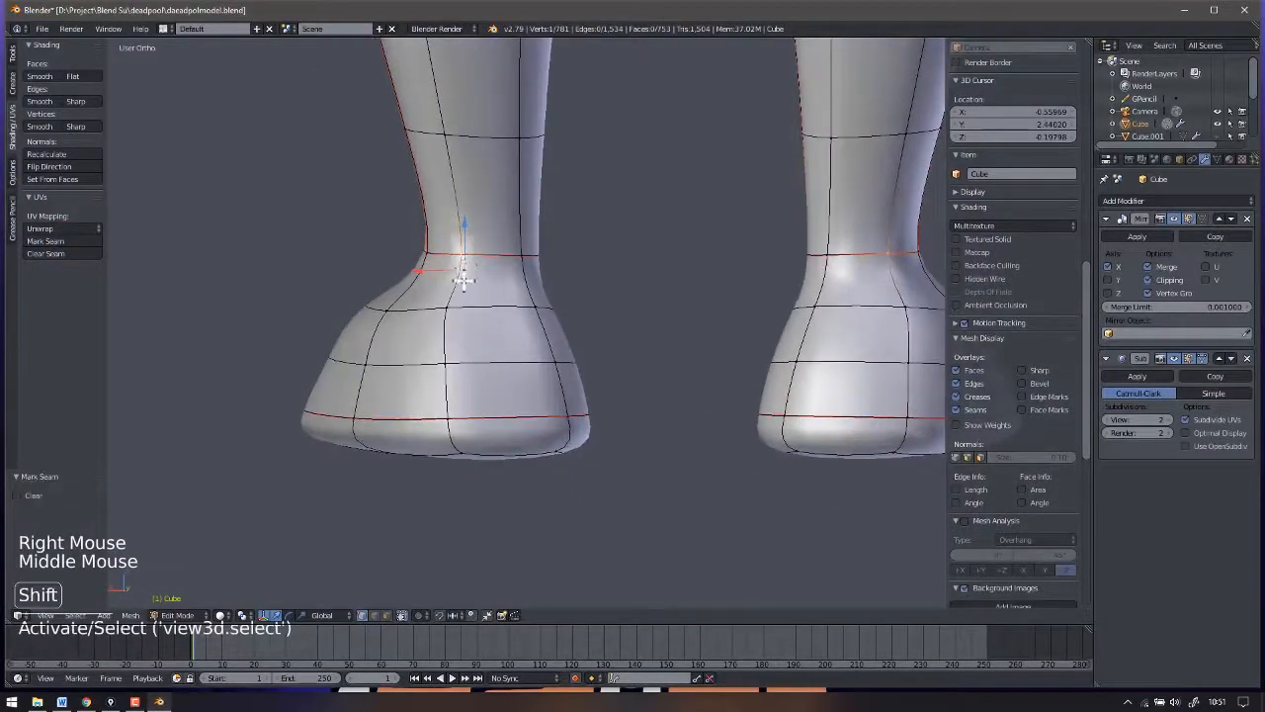
pyautogui.keyDown('shift'); pyautogui.rightClick(445, 305); pyautogui.keyUp('shift')
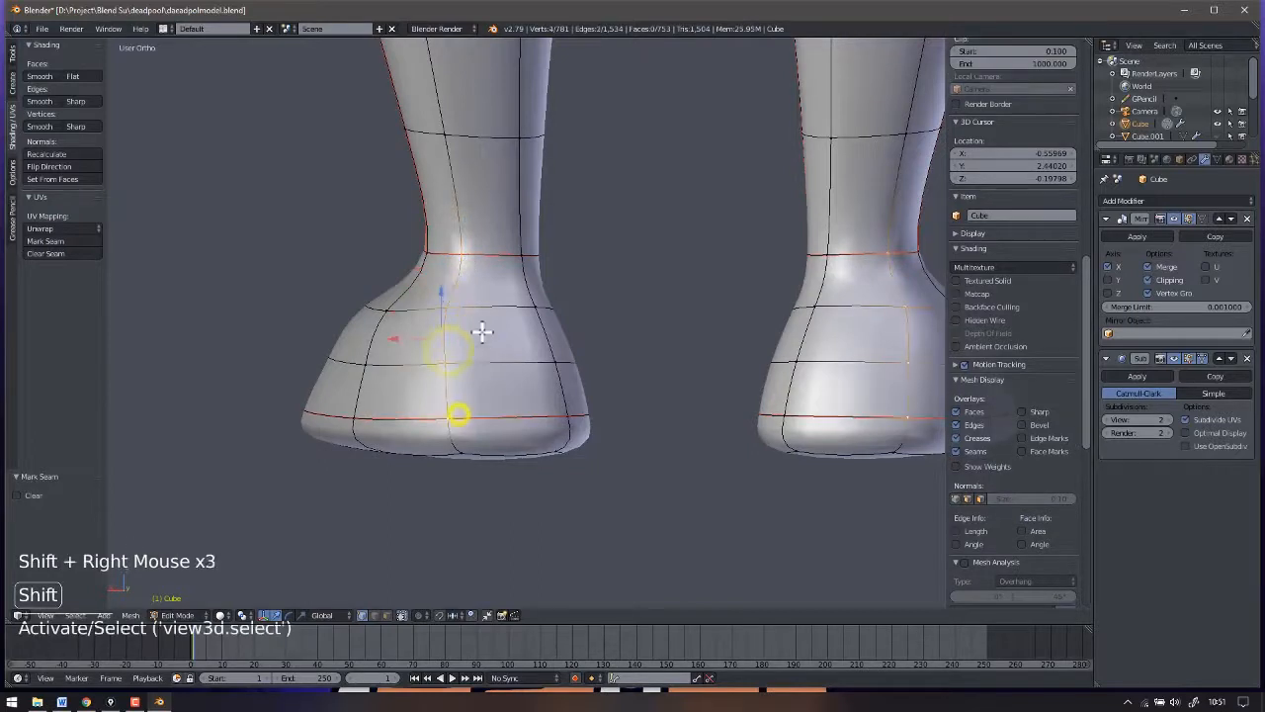
pyautogui.click(61, 240)
pyautogui.scroll(-5, 554, 294)
pyautogui.press('a')
# Examine the hand's topology around the wrist seam and the base of the thumb.
pyautogui.keyDown('shift'); pyautogui.moveTo(553, 293); pyautogui.dragTo(546, 497, button='middle'); pyautogui.keyUp('shift')
pyautogui.scroll(-4, 537, 270)
pyautogui.moveTo(546, 497); pyautogui.dragTo(534, 484, button='middle')
pyautogui.keyDown('shift'); pyautogui.moveTo(465, 267); pyautogui.dragTo(460, 405, button='middle'); pyautogui.keyUp('shift')
pyautogui.moveTo(460, 406); pyautogui.dragTo(488, 248, button='middle')
pyautogui.scroll(5, 614, 436)
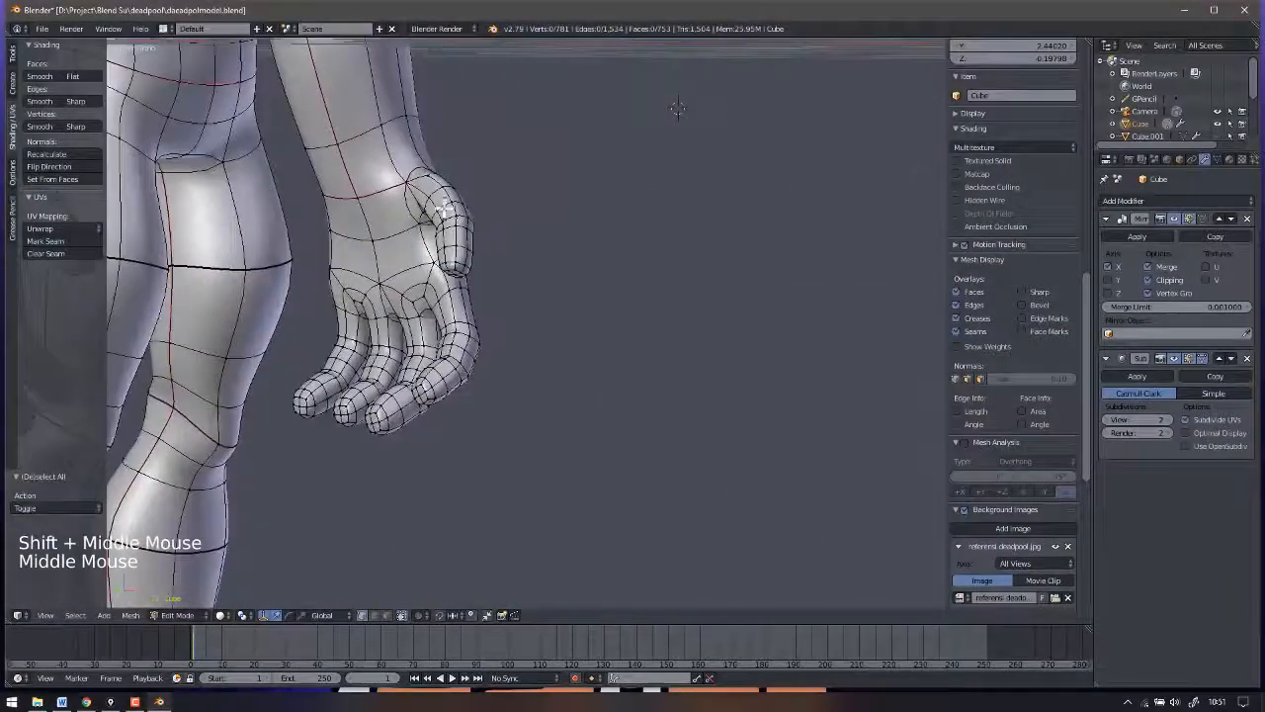
pyautogui.keyDown('shift'); pyautogui.moveTo(348, 362); pyautogui.dragTo(530, 285, button='middle'); pyautogui.keyUp('shift')
pyautogui.scroll(5, 530, 286)
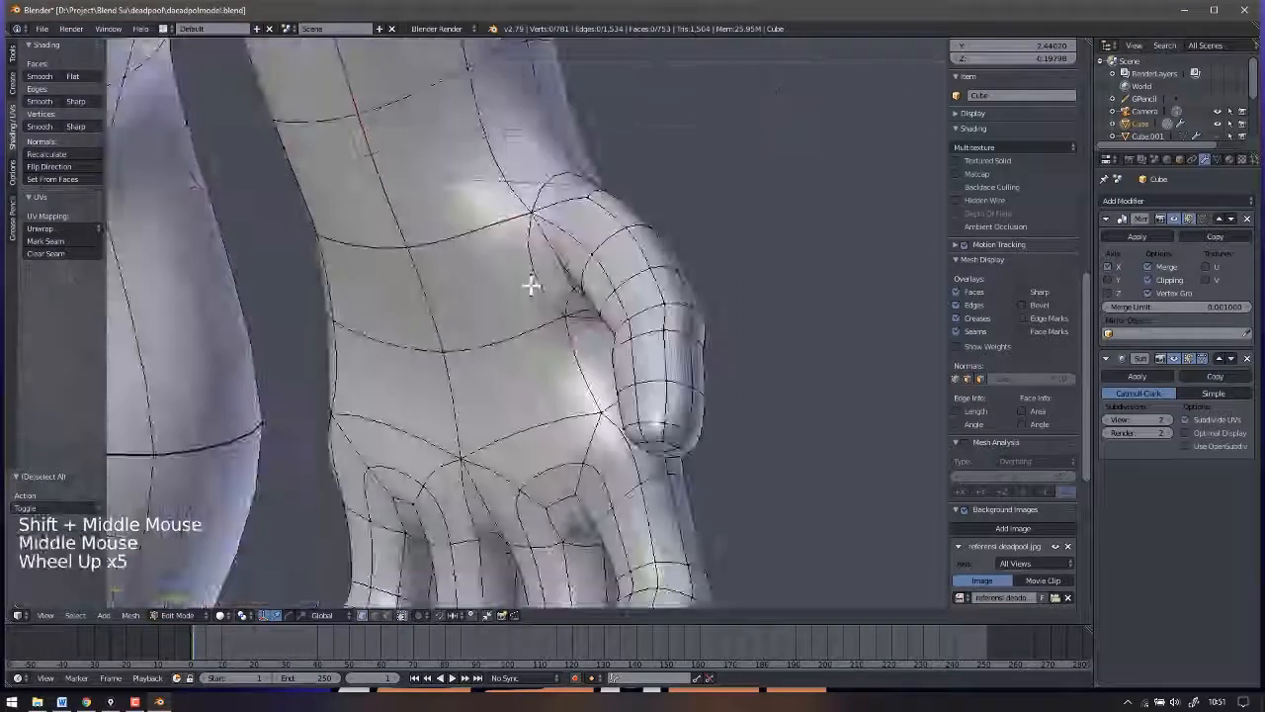
pyautogui.moveTo(573, 211); pyautogui.dragTo(613, 227, button='middle')
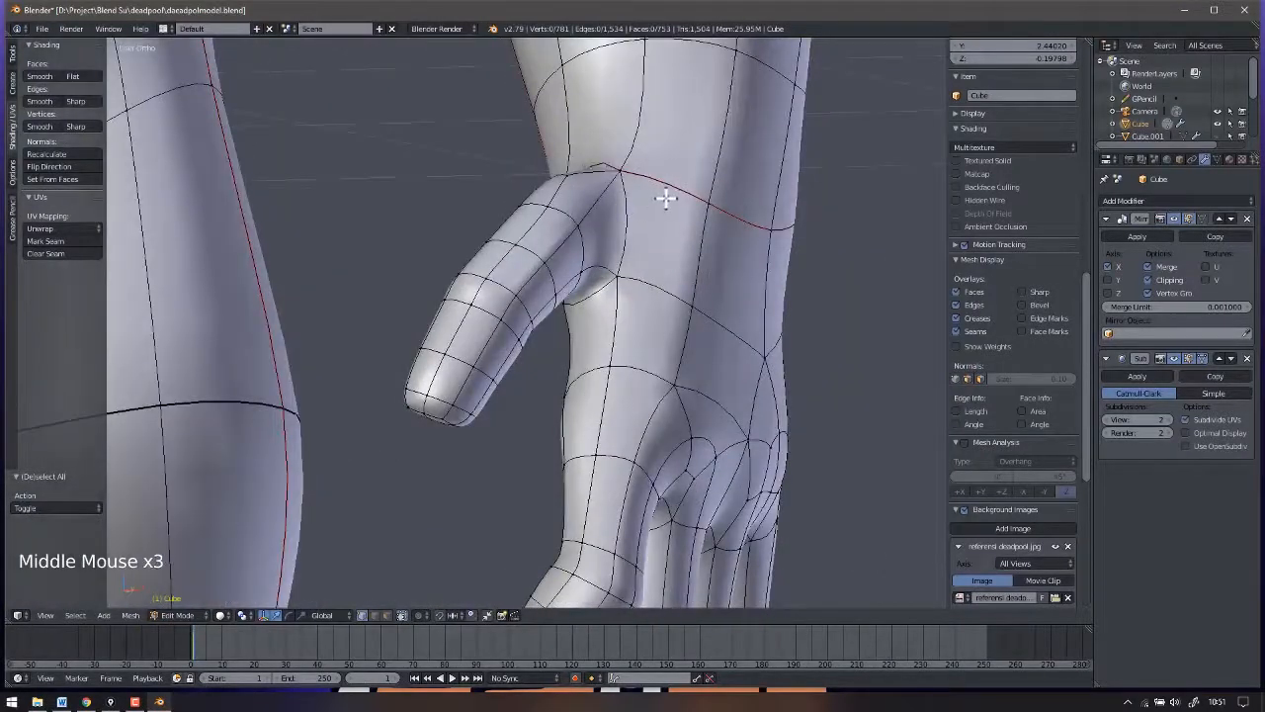
# Sketch a grease pencil guide line around the base of the thumb and erase it.
pyautogui.press('d')
pyautogui.moveTo(599, 158)
pyautogui.mouseDown()
pyautogui.moveTo(564, 352)
pyautogui.moveTo(529, 344)
pyautogui.mouseUp()
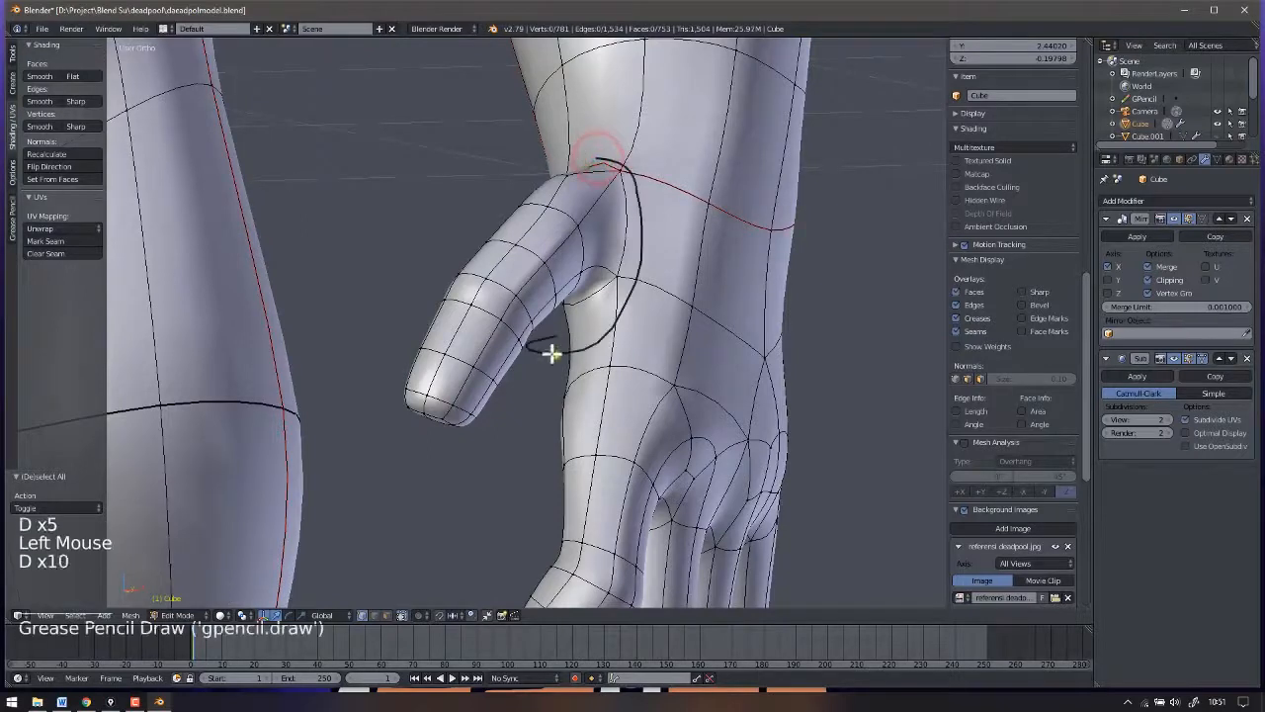
pyautogui.rightClick(551, 346)
pyautogui.moveTo(568, 329); pyautogui.dragTo(581, 155, button='right')
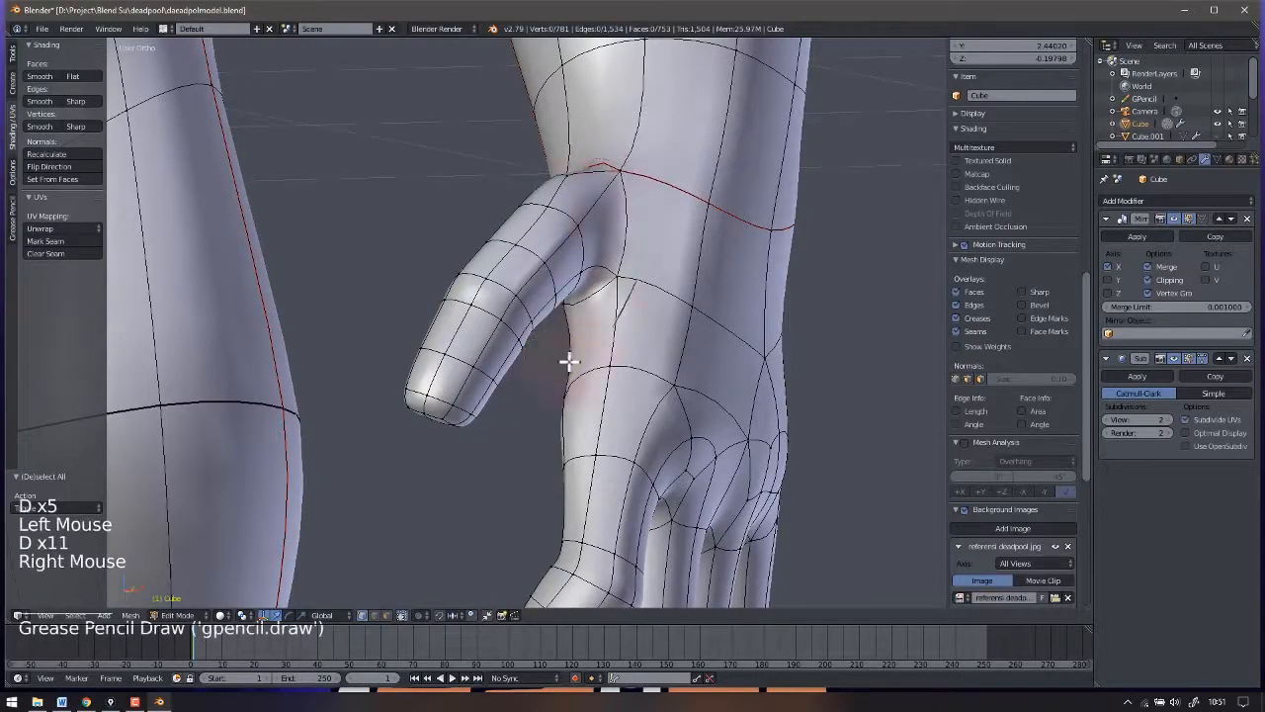
# Select the edge loop around the base of the thumb, mark it as a UV seam and clear the selection.
pyautogui.scroll(-1, 626, 241)
pyautogui.moveTo(626, 241); pyautogui.dragTo(649, 328, button='middle')
pyautogui.scroll(2, 686, 183)
pyautogui.keyDown('alt'); pyautogui.keyDown('shift'); pyautogui.rightClick(692, 190); pyautogui.keyUp('shift'); pyautogui.keyUp('alt')
pyautogui.keyDown('alt'); pyautogui.keyDown('shift'); pyautogui.rightClick(691, 218); pyautogui.keyUp('shift'); pyautogui.keyUp('alt')
pyautogui.keyDown('alt'); pyautogui.keyDown('shift'); pyautogui.rightClick(574, 275); pyautogui.keyUp('shift'); pyautogui.keyUp('alt')
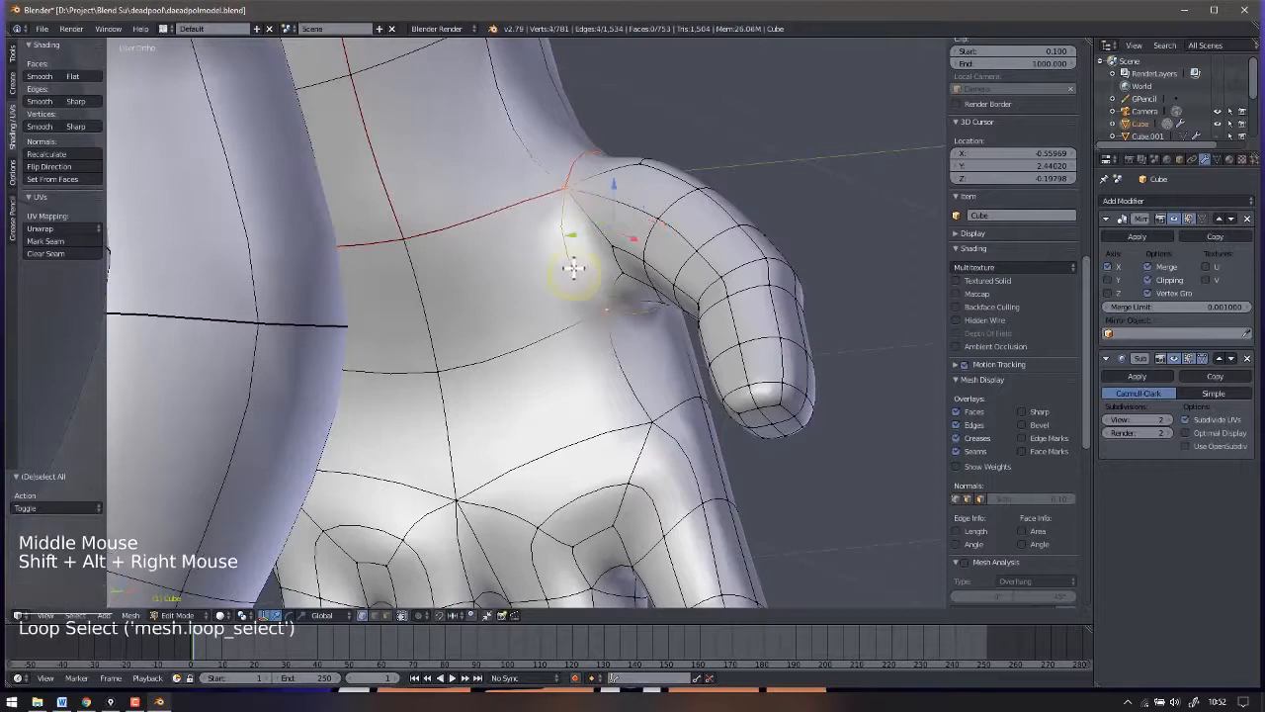
pyautogui.moveTo(667, 225); pyautogui.dragTo(692, 216, button='middle')
pyautogui.keyDown('shift'); pyautogui.moveTo(692, 216); pyautogui.dragTo(719, 206, button='middle'); pyautogui.keyUp('shift')
pyautogui.moveTo(719, 206)
pyautogui.mouseDown(button='middle')
pyautogui.moveTo(741, 198)
pyautogui.moveTo(754, 215)
pyautogui.moveTo(754, 248)
pyautogui.moveTo(799, 342)
pyautogui.moveTo(649, 305)
pyautogui.moveTo(754, 261)
pyautogui.moveTo(739, 258)
pyautogui.mouseUp(button='middle')
pyautogui.press('z')
pyautogui.press('z')
pyautogui.keyDown('shift'); pyautogui.moveTo(739, 259); pyautogui.dragTo(712, 271, button='middle'); pyautogui.keyUp('shift')
pyautogui.click(57, 241)
pyautogui.moveTo(711, 272); pyautogui.dragTo(728, 275, button='middle')
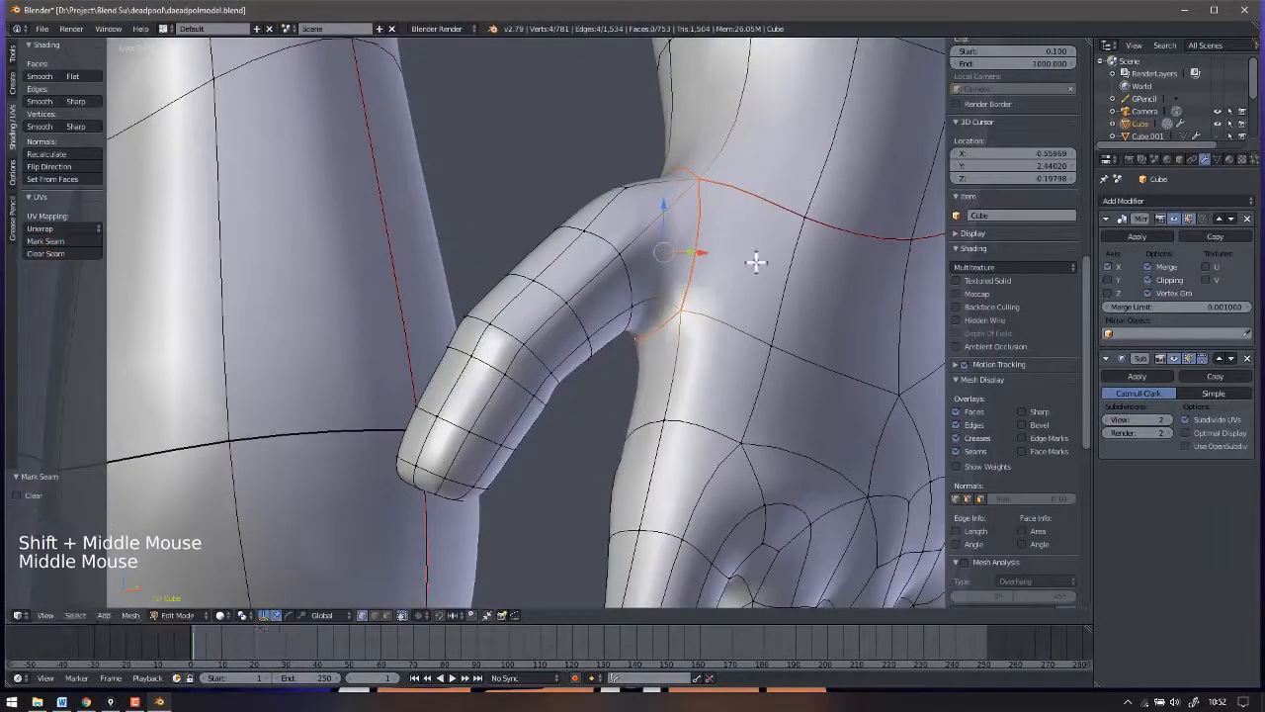
pyautogui.press('a')
# Select the edges along the thumb's palm side from across its tip to the thumb base seam, mark them as a UV seam and clear the selection.
pyautogui.keyDown('shift'); pyautogui.scroll(-2, 650, 311); pyautogui.keyUp('shift')
pyautogui.keyDown('shift'); pyautogui.moveTo(649, 310); pyautogui.dragTo(435, 301, button='middle'); pyautogui.keyUp('shift')
pyautogui.moveTo(456, 353); pyautogui.dragTo(553, 336, button='middle')
pyautogui.keyDown('shift'); pyautogui.moveTo(554, 336); pyautogui.dragTo(593, 321, button='middle'); pyautogui.keyUp('shift')
pyautogui.moveTo(593, 322); pyautogui.dragTo(582, 353, button='middle')
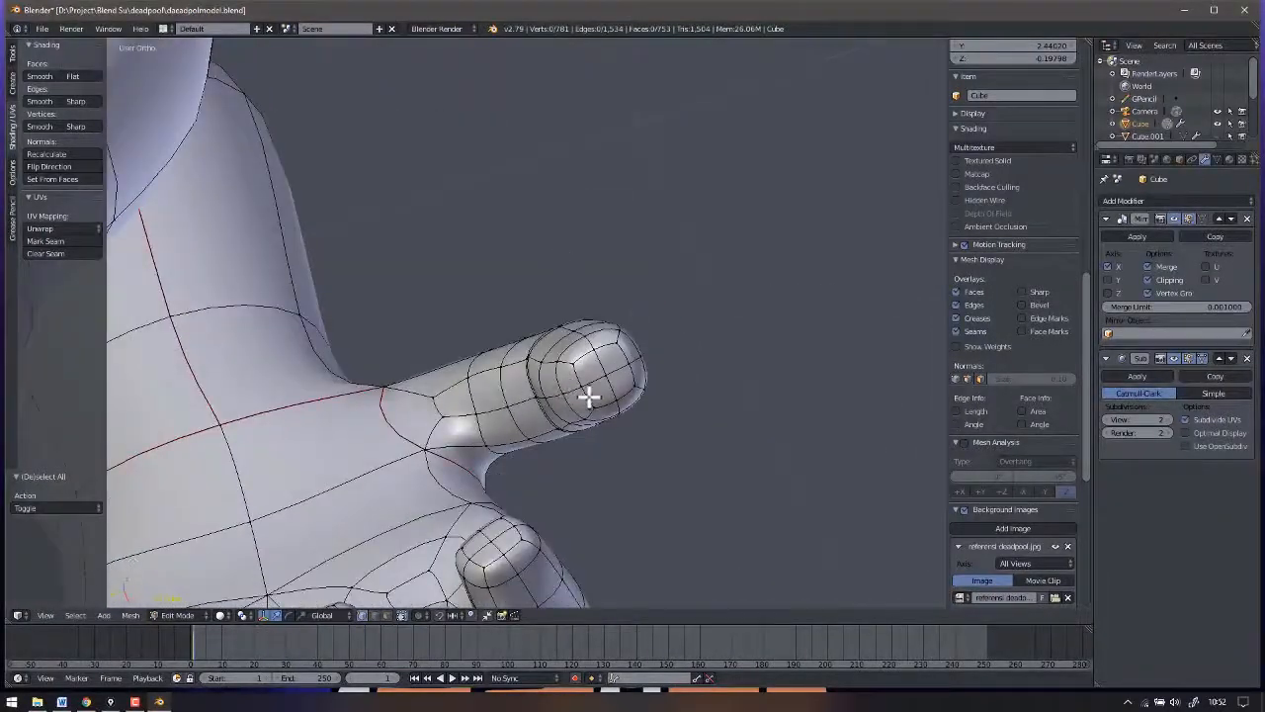
pyautogui.rightClick(608, 382)
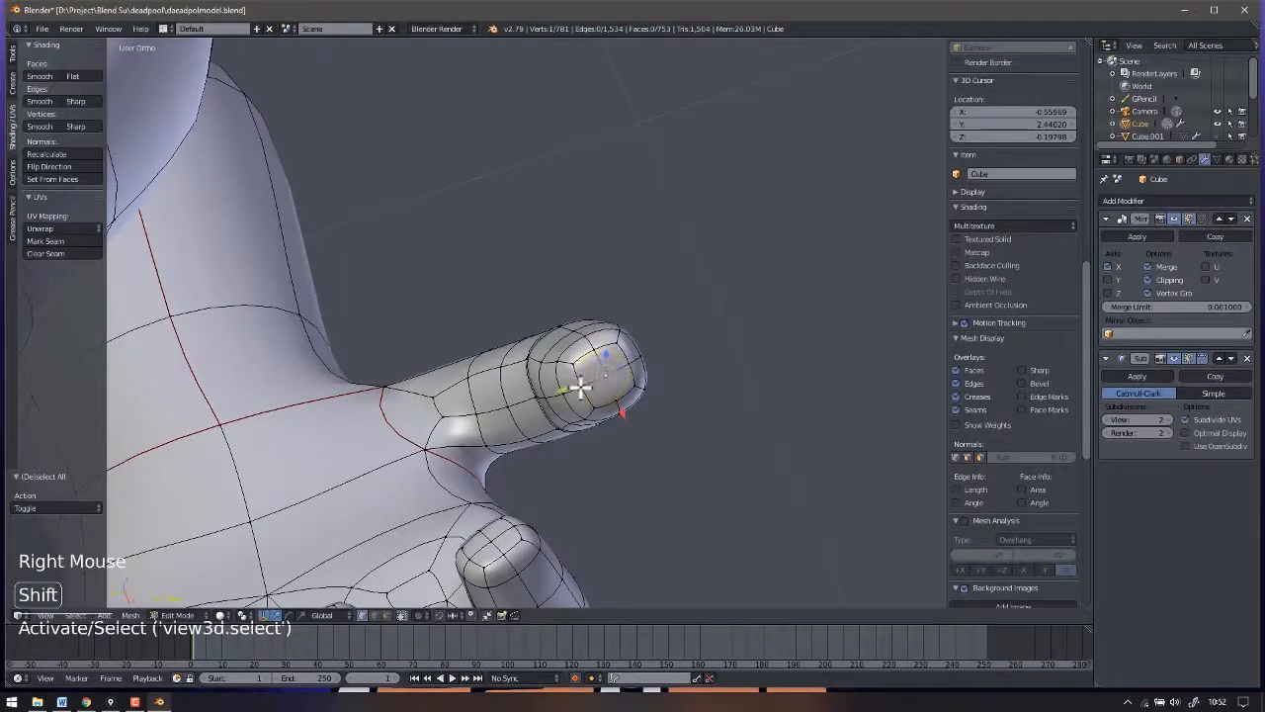
pyautogui.keyDown('shift'); pyautogui.rightClick(576, 384); pyautogui.keyUp('shift')
pyautogui.keyDown('shift'); pyautogui.rightClick(568, 387); pyautogui.keyUp('shift')
pyautogui.keyDown('shift'); pyautogui.rightClick(559, 392); pyautogui.keyUp('shift')
pyautogui.keyDown('shift'); pyautogui.rightClick(556, 400); pyautogui.keyUp('shift')
pyautogui.moveTo(503, 375); pyautogui.dragTo(641, 310, button='middle')
pyautogui.scroll(4, 632, 286)
pyautogui.keyDown('shift'); pyautogui.rightClick(613, 251); pyautogui.keyUp('shift')
pyautogui.keyDown('shift'); pyautogui.rightClick(533, 218); pyautogui.keyUp('shift')
pyautogui.keyDown('shift'); pyautogui.rightClick(442, 175); pyautogui.keyUp('shift')
pyautogui.keyDown('shift'); pyautogui.rightClick(385, 130); pyautogui.keyUp('shift')
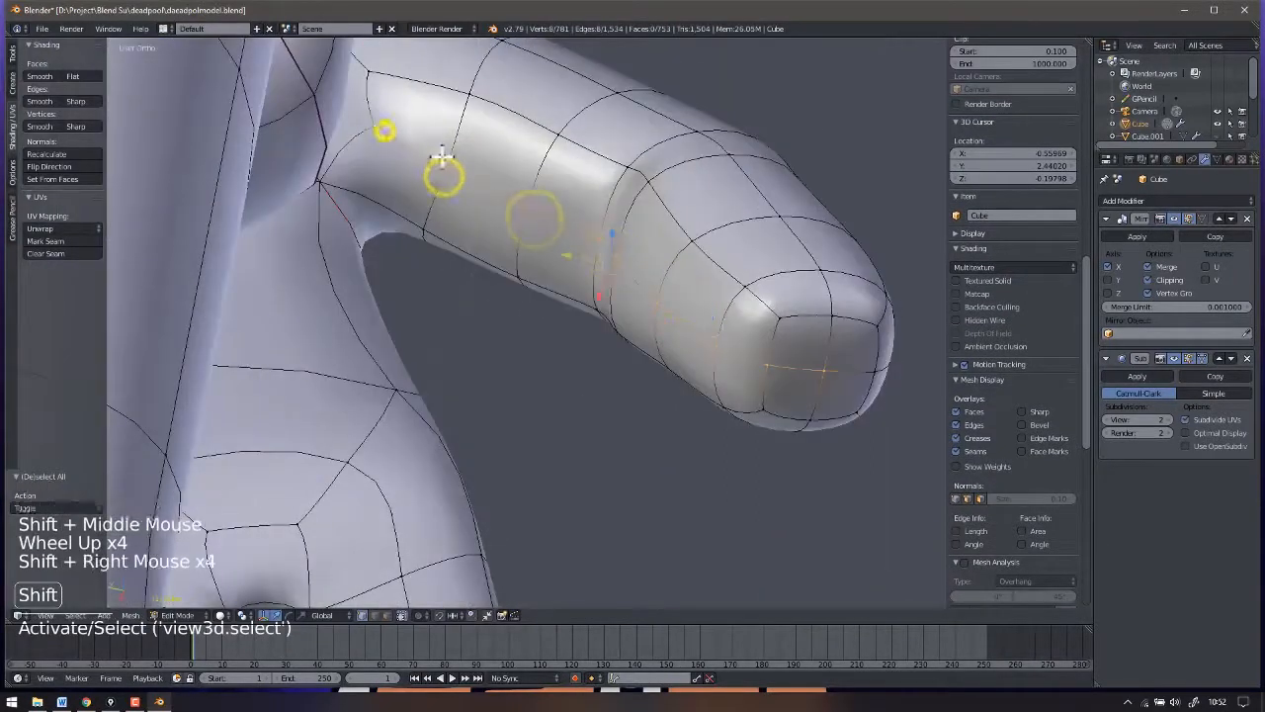
pyautogui.keyDown('shift'); pyautogui.moveTo(436, 149); pyautogui.dragTo(474, 173, button='middle'); pyautogui.keyUp('shift')
pyautogui.moveTo(474, 173); pyautogui.dragTo(553, 254, button='middle')
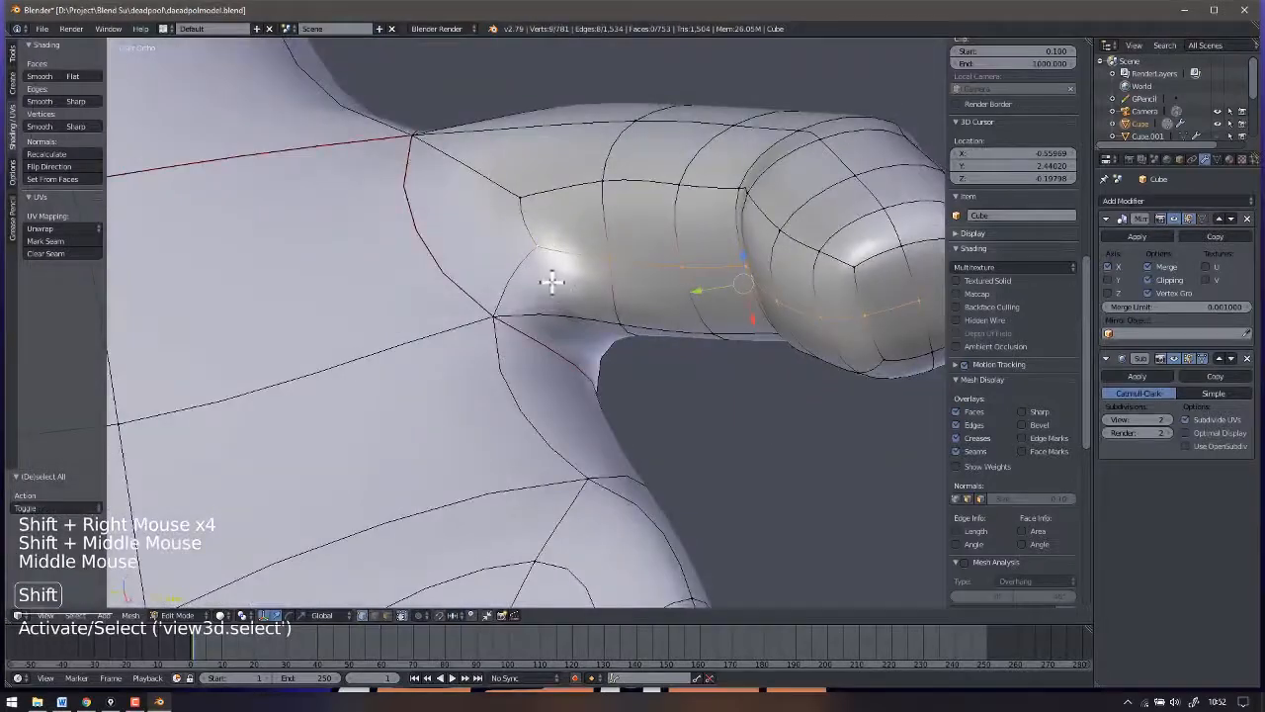
pyautogui.keyDown('shift'); pyautogui.rightClick(491, 308); pyautogui.keyUp('shift')
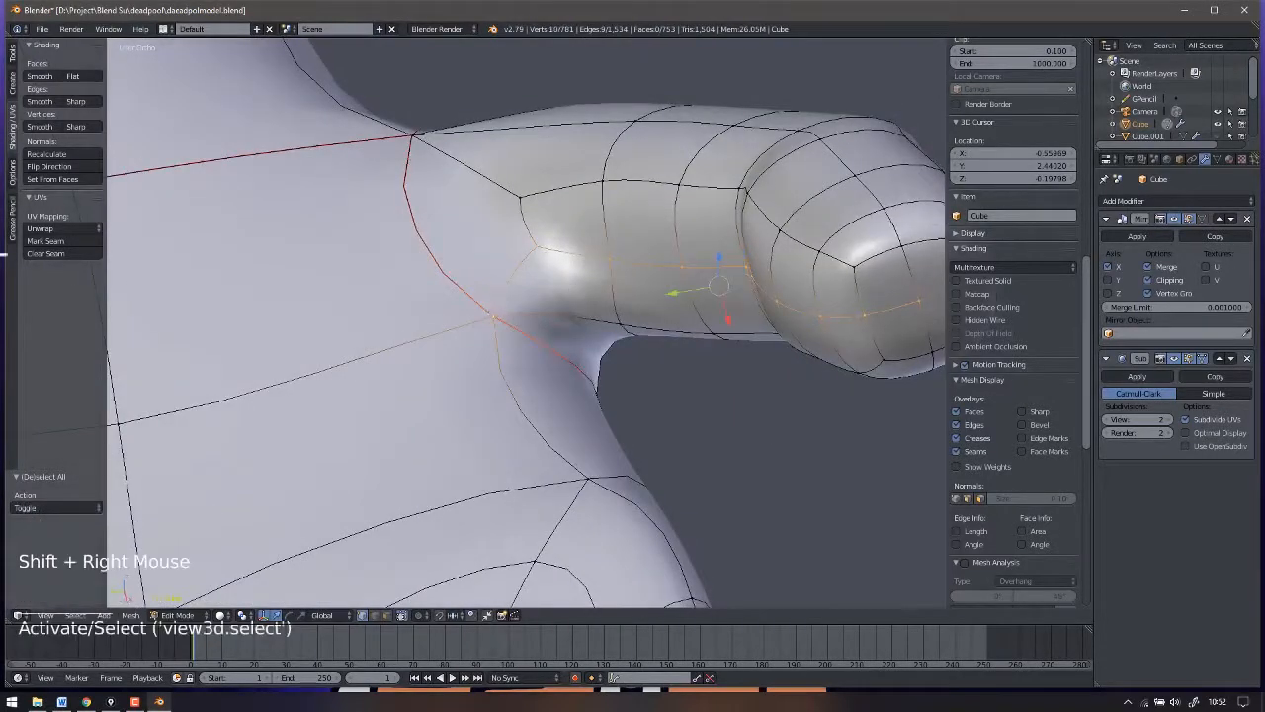
pyautogui.click(46, 242)
pyautogui.scroll(-5, 528, 319)
pyautogui.keyDown('shift'); pyautogui.scroll(-1, 587, 267); pyautogui.keyUp('shift')
pyautogui.press('a')
# Select the edges from the thumb base down the side of the hand and extend the selection to the full edge loop.
pyautogui.keyDown('shift'); pyautogui.moveTo(527, 319); pyautogui.dragTo(593, 311, button='middle'); pyautogui.keyUp('shift')
pyautogui.keyDown('shift'); pyautogui.moveTo(592, 311); pyautogui.dragTo(485, 67, button='middle'); pyautogui.keyUp('shift')
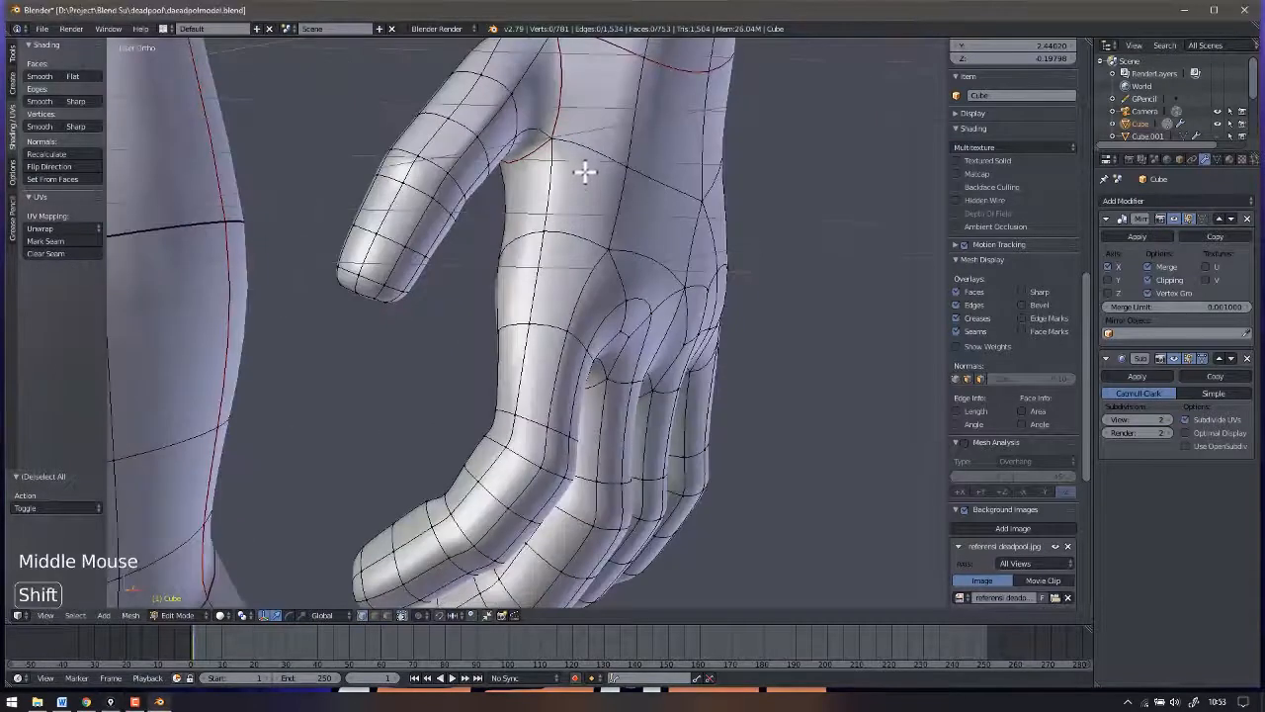
pyautogui.keyDown('shift'); pyautogui.moveTo(584, 172); pyautogui.dragTo(525, 226, button='middle'); pyautogui.keyUp('shift')
pyautogui.moveTo(526, 225); pyautogui.dragTo(572, 232, button='middle')
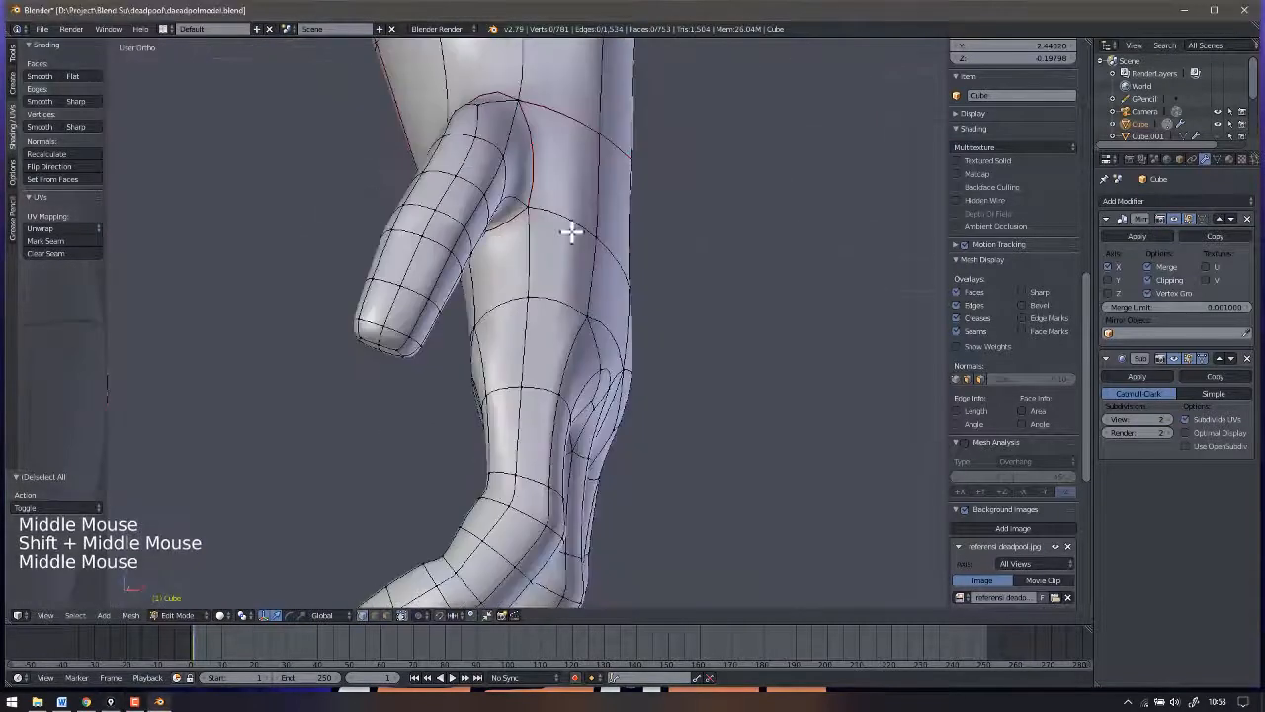
pyautogui.keyDown('shift'); pyautogui.rightClick(533, 209); pyautogui.keyUp('shift')
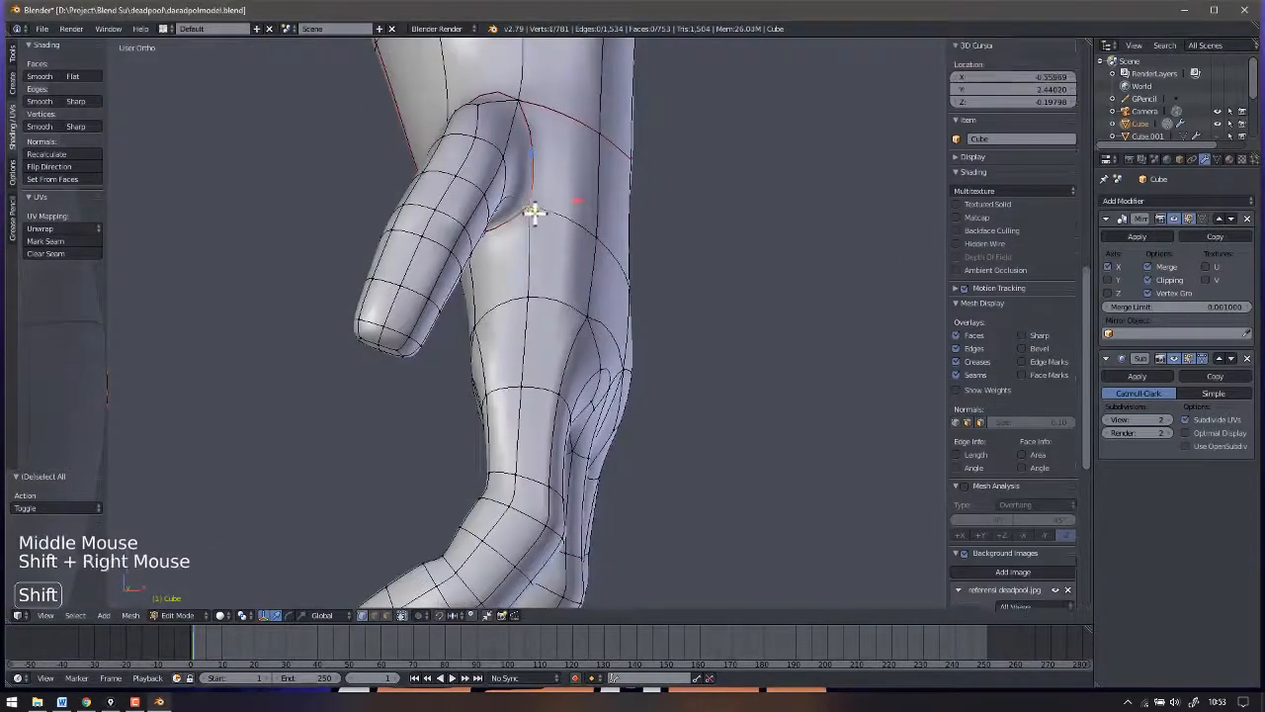
pyautogui.keyDown('shift'); pyautogui.rightClick(534, 308); pyautogui.keyUp('shift')
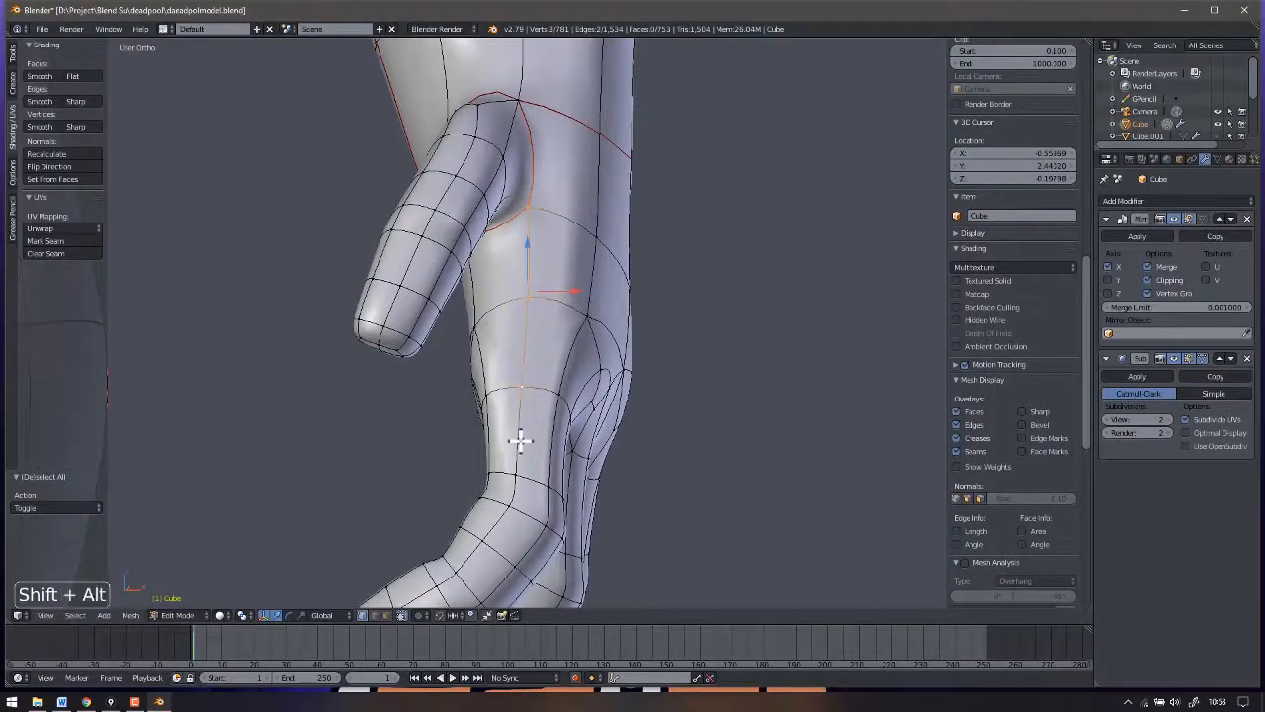
pyautogui.keyDown('alt'); pyautogui.keyDown('shift'); pyautogui.rightClick(520, 441); pyautogui.keyUp('shift'); pyautogui.keyUp('alt')
# Deselect the loop's edges on the arm and torso, mark the remaining hand edges below the wrist seam as a UV seam and clear the selection.
pyautogui.scroll(-6, 522, 427)
pyautogui.keyDown('shift'); pyautogui.moveTo(522, 427); pyautogui.dragTo(602, 305, button='middle'); pyautogui.keyUp('shift')
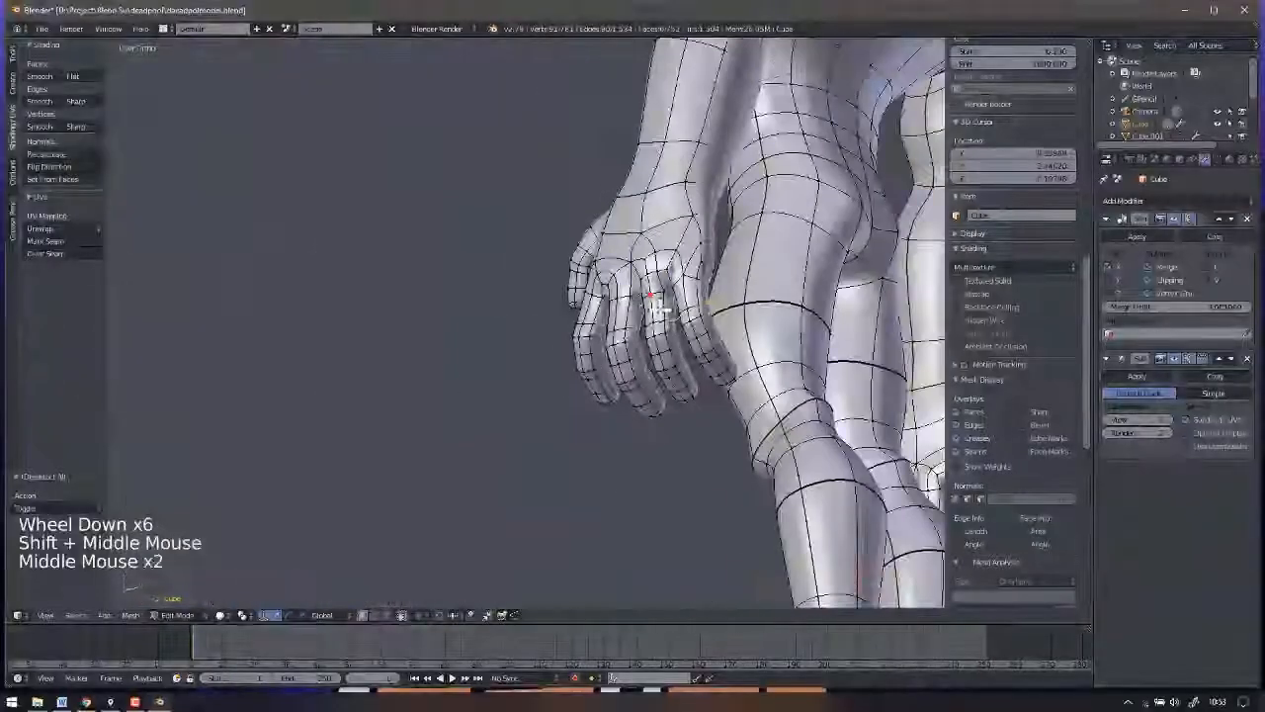
pyautogui.moveTo(728, 204); pyautogui.dragTo(523, 460, button='middle')
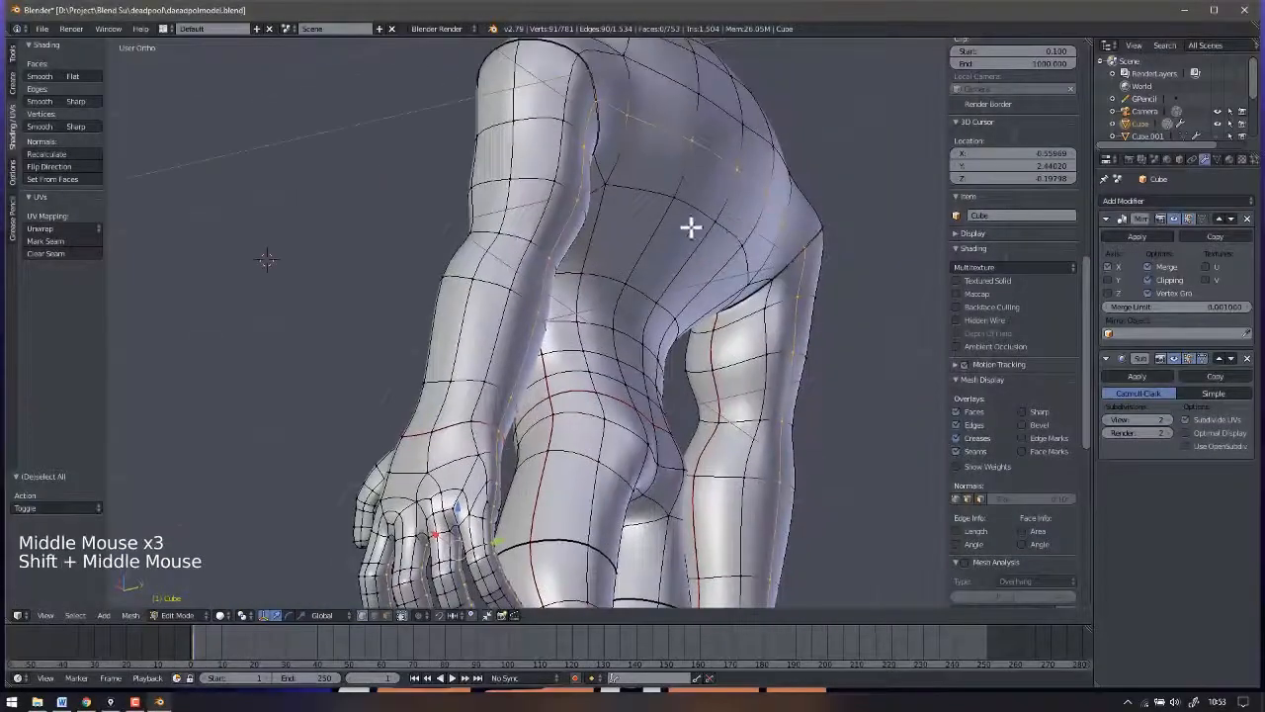
pyautogui.moveTo(731, 238); pyautogui.dragTo(590, 155, button='middle')
pyautogui.keyDown('shift'); pyautogui.moveTo(595, 340); pyautogui.dragTo(661, 139, button='middle'); pyautogui.keyUp('shift')
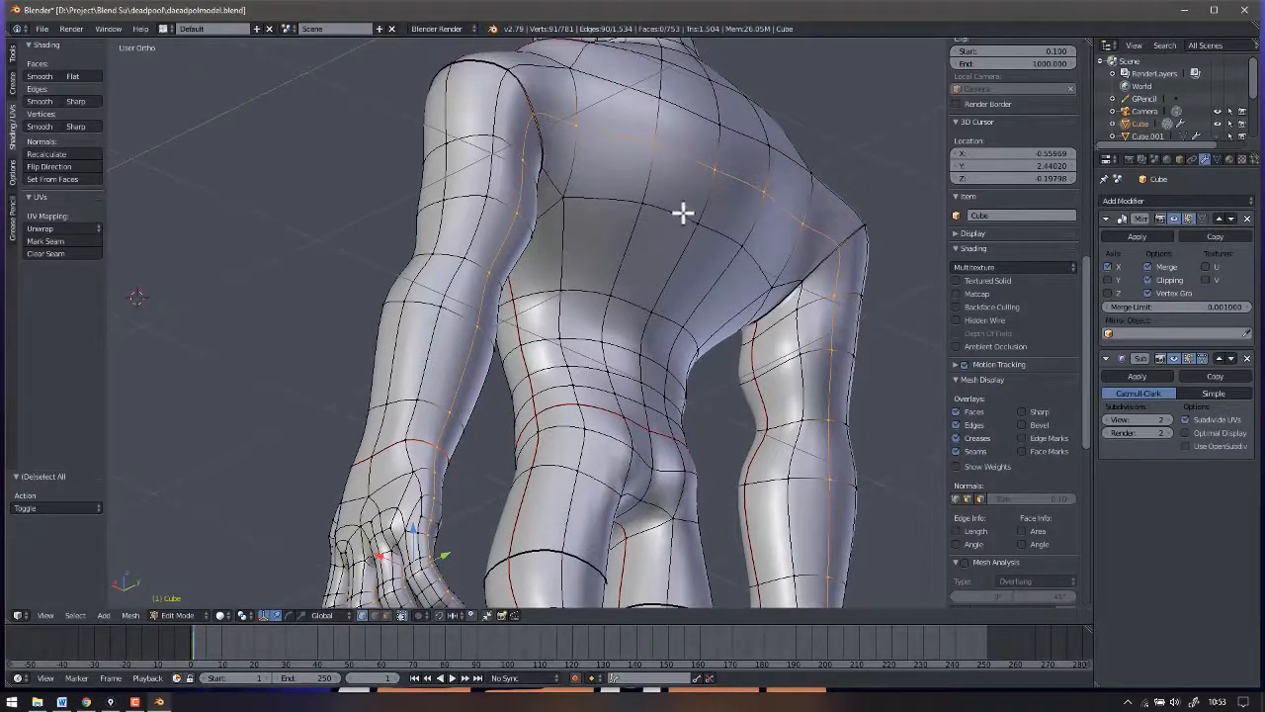
pyautogui.press('b')
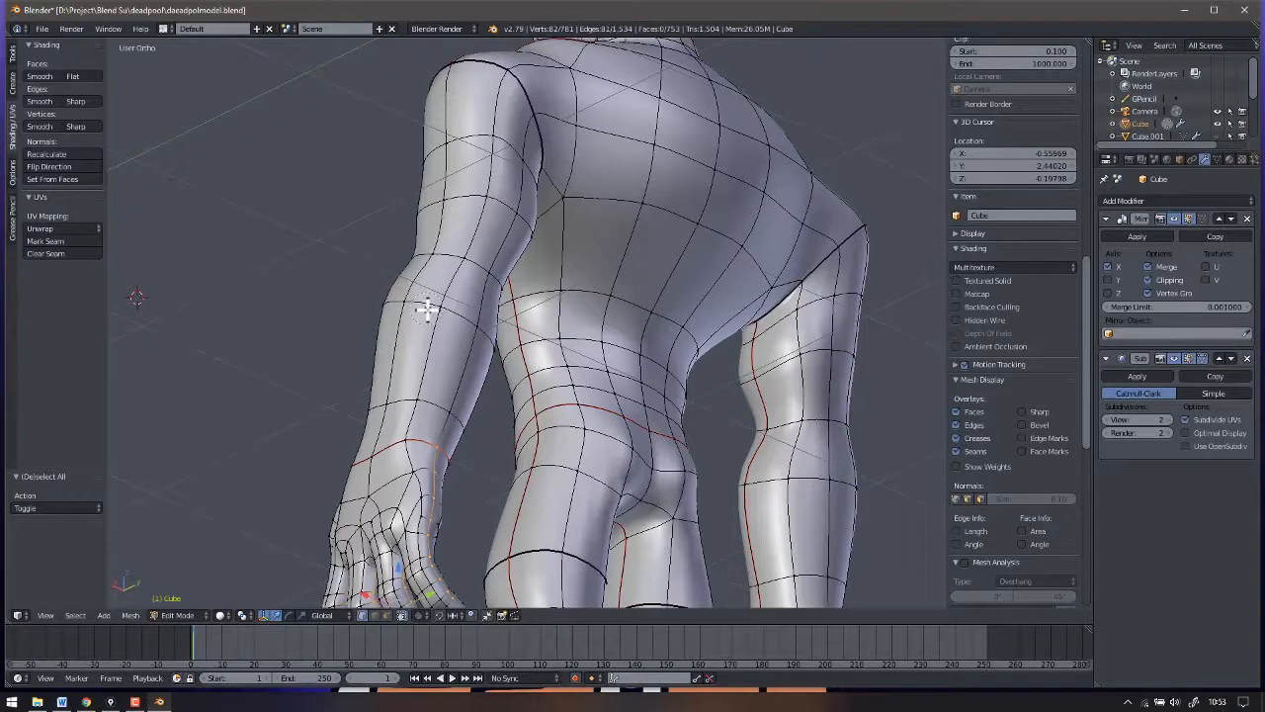
pyautogui.press('c')
pyautogui.scroll(-2, 559, 303)
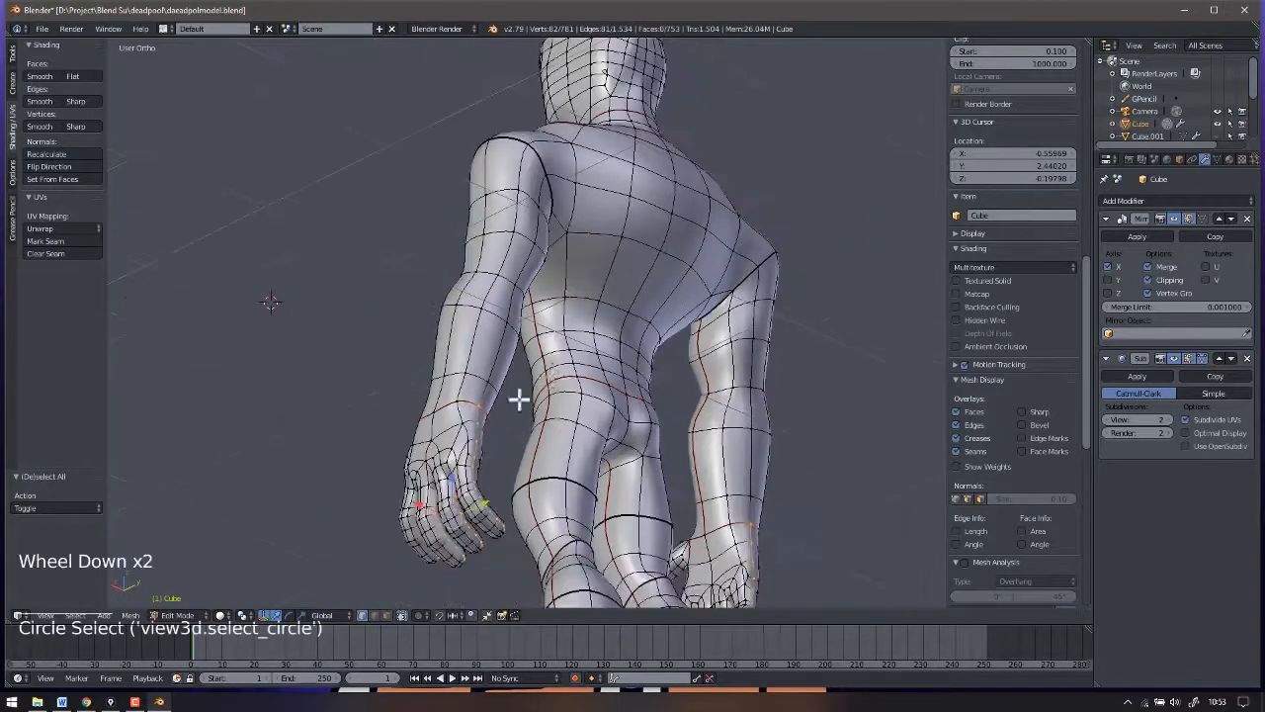
pyautogui.moveTo(555, 362); pyautogui.dragTo(475, 396, button='middle')
pyautogui.keyDown('shift'); pyautogui.moveTo(474, 396); pyautogui.dragTo(404, 424, button='middle'); pyautogui.keyUp('shift')
pyautogui.scroll(3, 416, 435)
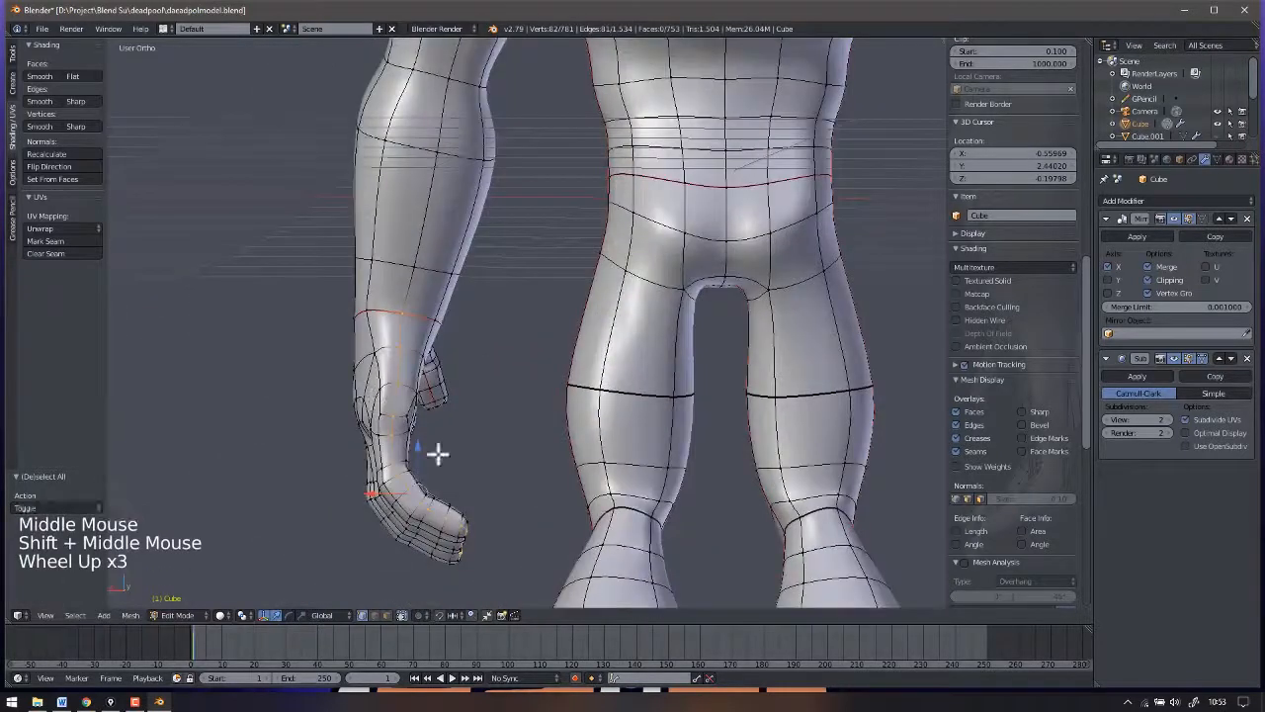
pyautogui.click(69, 242)
pyautogui.scroll(-4, 426, 355)
pyautogui.keyDown('shift'); pyautogui.moveTo(426, 356); pyautogui.dragTo(464, 267, button='middle'); pyautogui.keyUp('shift')
pyautogui.moveTo(464, 267); pyautogui.dragTo(425, 296, button='middle')
pyautogui.scroll(1, 418, 282)
pyautogui.scroll(2, 418, 282)
pyautogui.moveTo(425, 297); pyautogui.dragTo(646, 322, button='middle')
pyautogui.keyDown('shift'); pyautogui.moveTo(474, 311); pyautogui.dragTo(568, 318, button='middle'); pyautogui.keyUp('shift')
pyautogui.moveTo(568, 319); pyautogui.dragTo(579, 425, button='middle')
pyautogui.keyDown('shift'); pyautogui.scroll(-1, 610, 438); pyautogui.keyUp('shift')
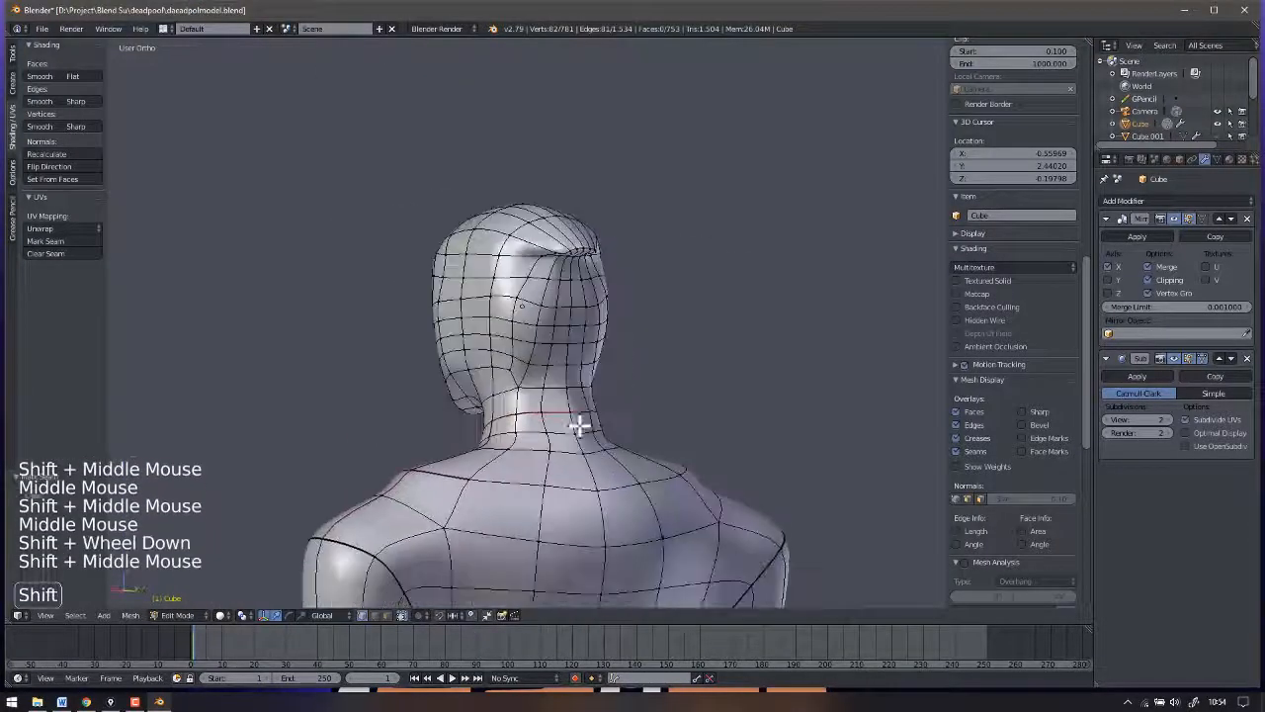
pyautogui.press('a')
# Select the edges from the neck seam up the back of the head, over the crown and across the forehead, mark them as a seam and deselect.
pyautogui.scroll(-7, 694, 480)
pyautogui.keyDown('shift'); pyautogui.moveTo(695, 480); pyautogui.dragTo(550, 339, button='middle'); pyautogui.keyUp('shift')
pyautogui.scroll(3, 642, 277)
pyautogui.keyDown('shift'); pyautogui.moveTo(641, 277); pyautogui.dragTo(663, 425, button='middle'); pyautogui.keyUp('shift')
pyautogui.scroll(6, 669, 368)
pyautogui.moveTo(663, 425); pyautogui.dragTo(666, 432, button='middle')
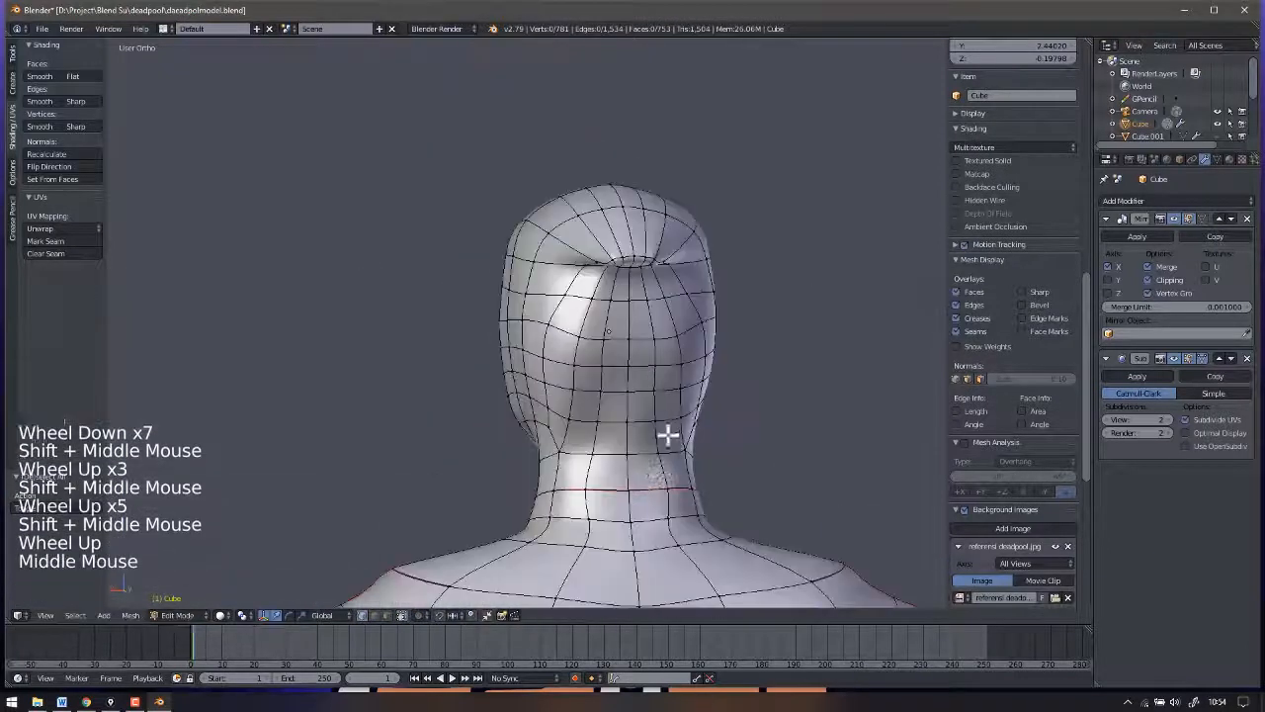
pyautogui.keyDown('shift'); pyautogui.rightClick(623, 484); pyautogui.keyUp('shift')
pyautogui.keyDown('shift'); pyautogui.rightClick(615, 460); pyautogui.keyUp('shift')
pyautogui.keyDown('shift'); pyautogui.rightClick(624, 456); pyautogui.keyUp('shift')
pyautogui.keyDown('shift'); pyautogui.rightClick(625, 315); pyautogui.keyUp('shift')
pyautogui.keyDown('shift'); pyautogui.rightClick(628, 277); pyautogui.keyUp('shift')
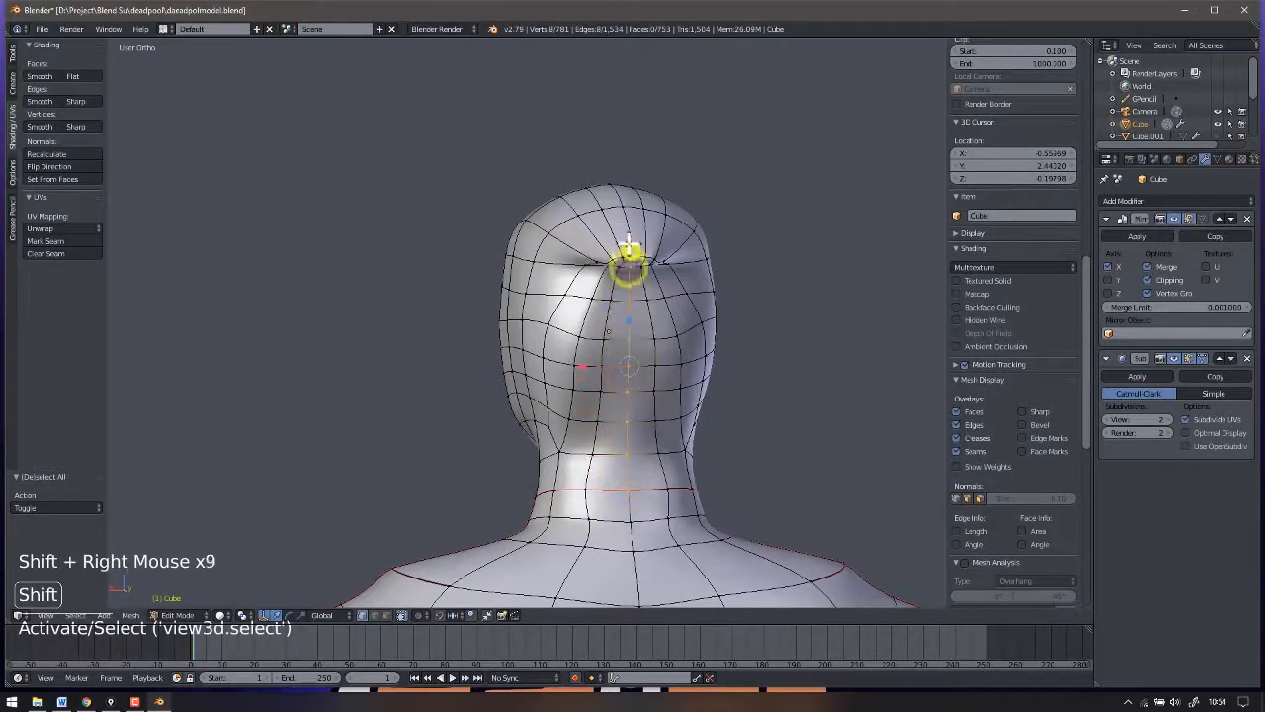
pyautogui.keyDown('shift'); pyautogui.rightClick(619, 207); pyautogui.keyUp('shift')
pyautogui.moveTo(618, 208); pyautogui.dragTo(553, 257, button='middle')
pyautogui.keyDown('shift'); pyautogui.moveTo(553, 257); pyautogui.dragTo(517, 279, button='middle'); pyautogui.keyUp('shift')
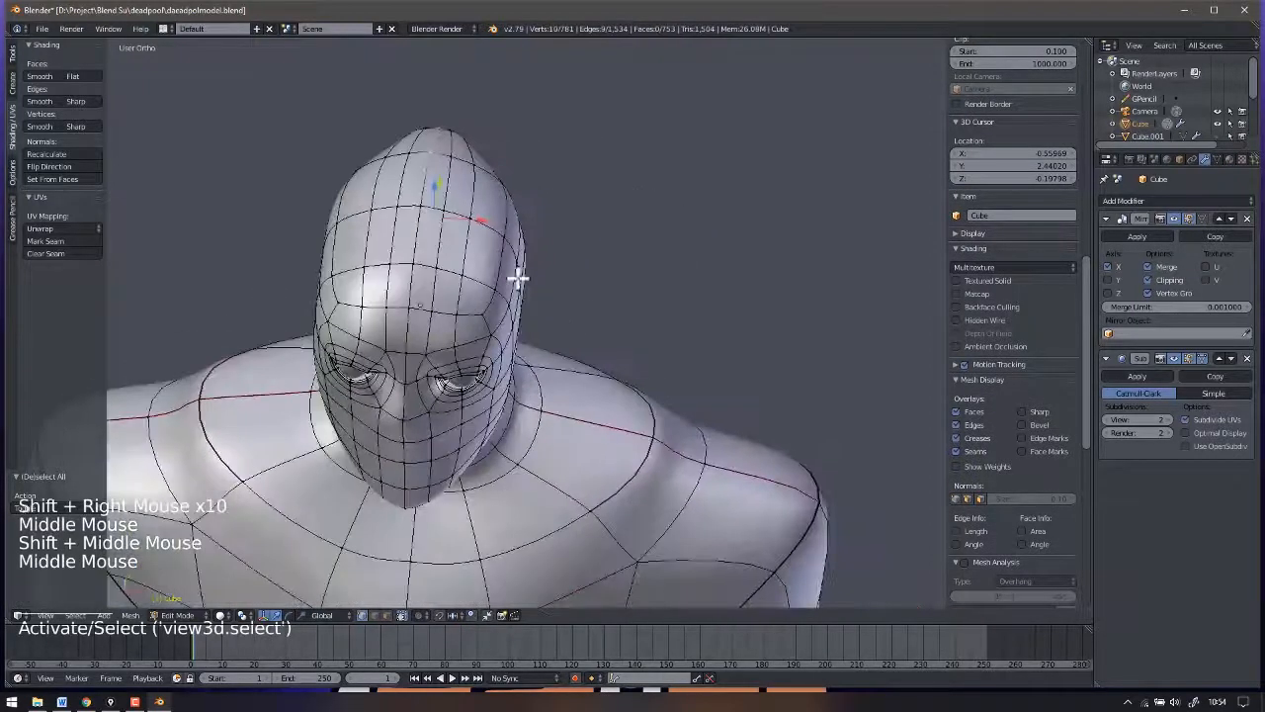
pyautogui.keyDown('shift'); pyautogui.rightClick(416, 199); pyautogui.keyUp('shift')
pyautogui.keyDown('shift'); pyautogui.rightClick(411, 259); pyautogui.keyUp('shift')
pyautogui.moveTo(432, 302); pyautogui.dragTo(424, 287, button='middle')
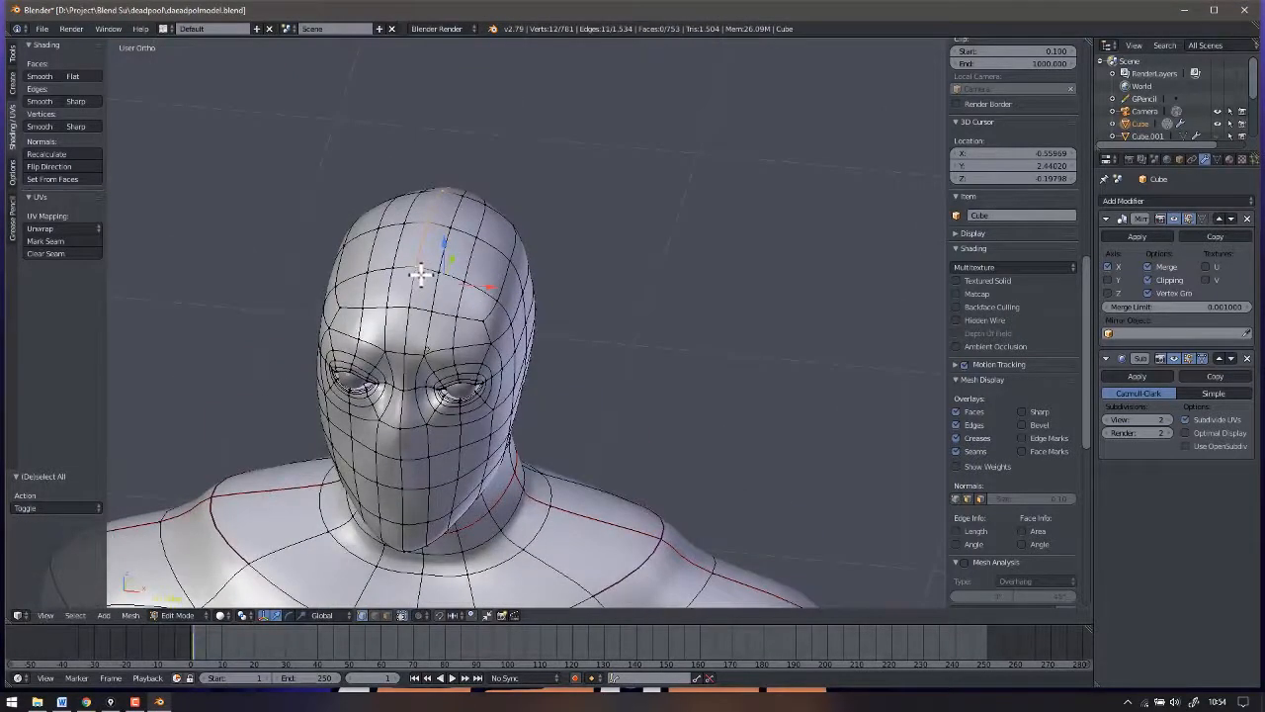
pyautogui.keyDown('shift'); pyautogui.rightClick(437, 274); pyautogui.keyUp('shift')
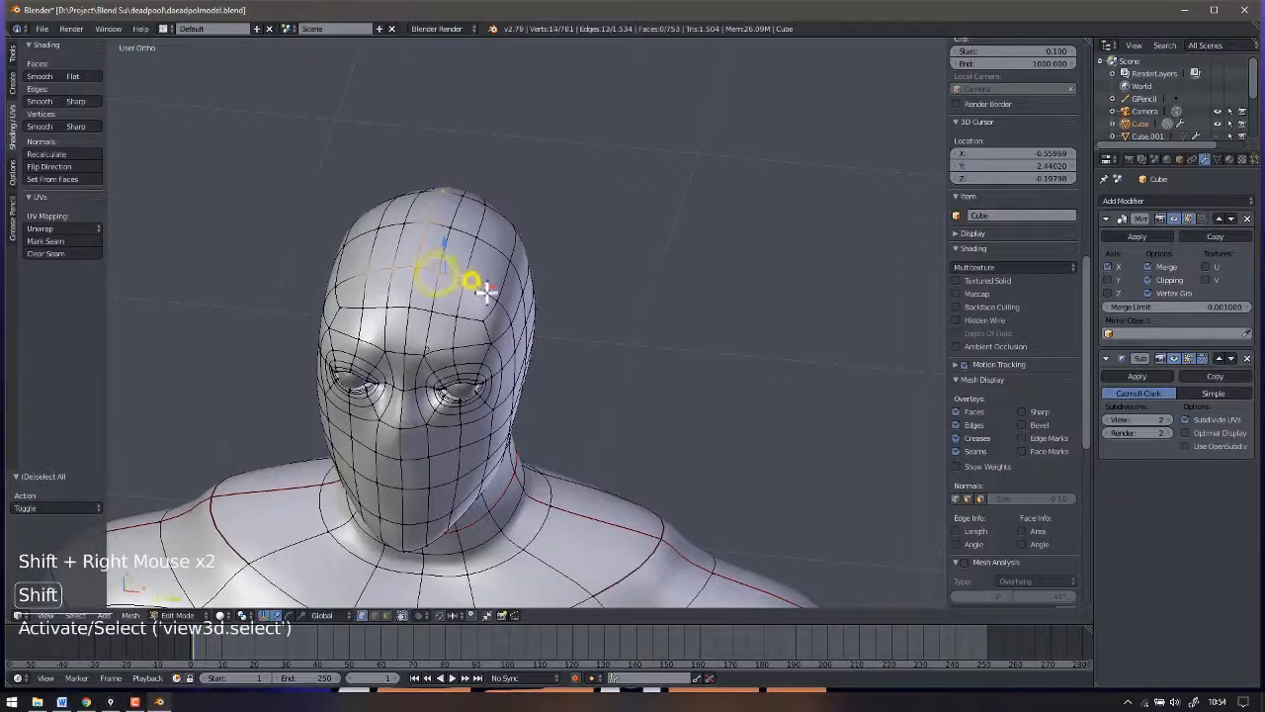
pyautogui.moveTo(515, 322); pyautogui.dragTo(475, 255, button='middle')
pyautogui.click(67, 241)
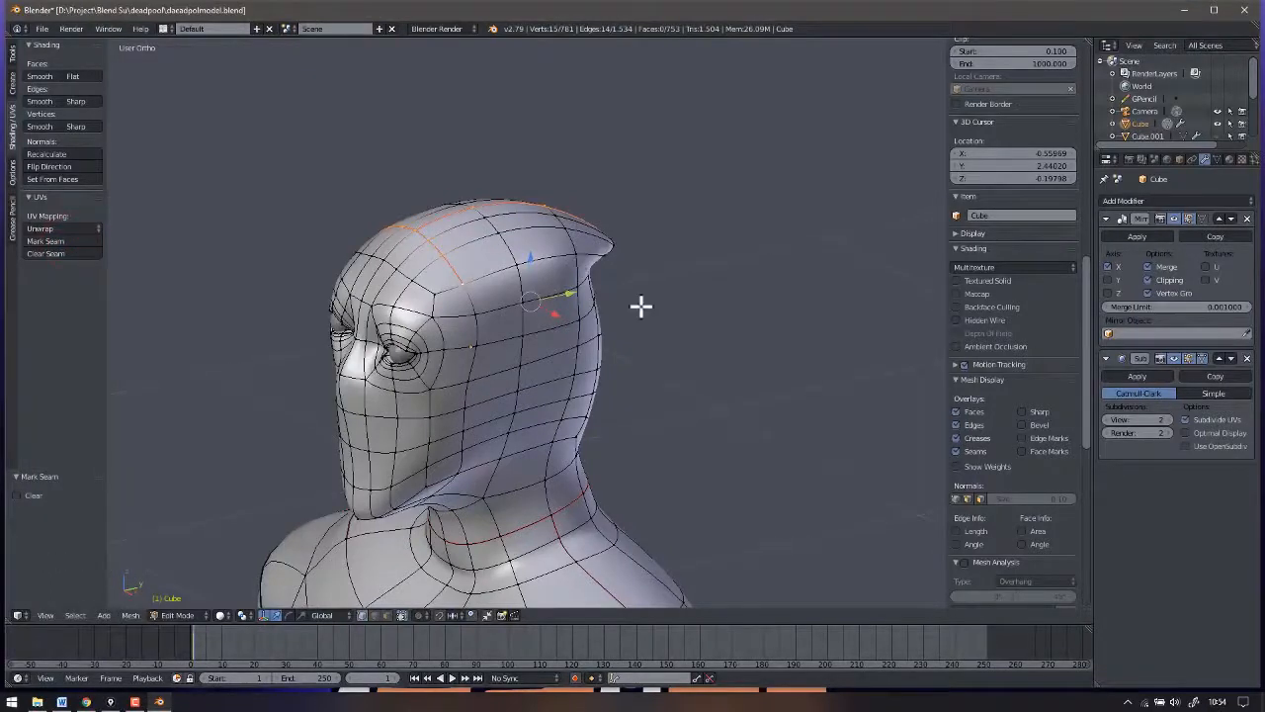
pyautogui.press('a')
# Select the whole mesh, unwrap it along the marked seams and switch to the UV Editing screen layout.
pyautogui.press('a')
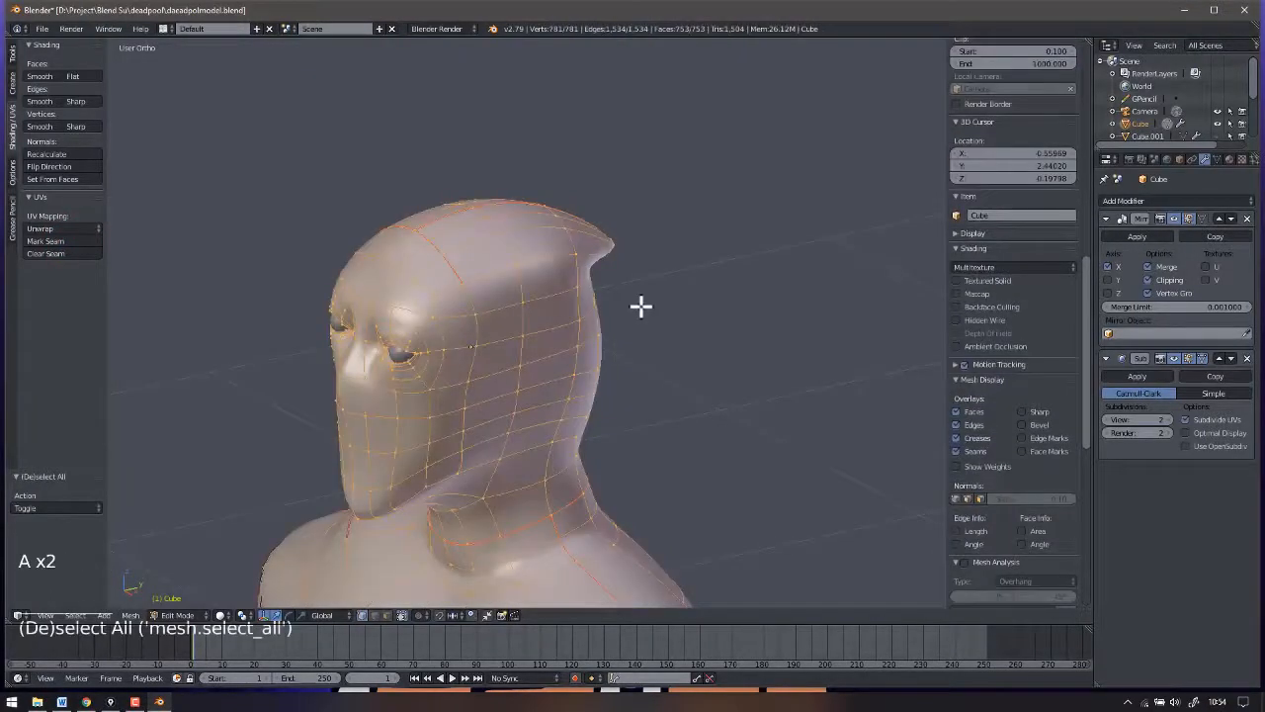
pyautogui.click(52, 229)
pyautogui.click(74, 242)
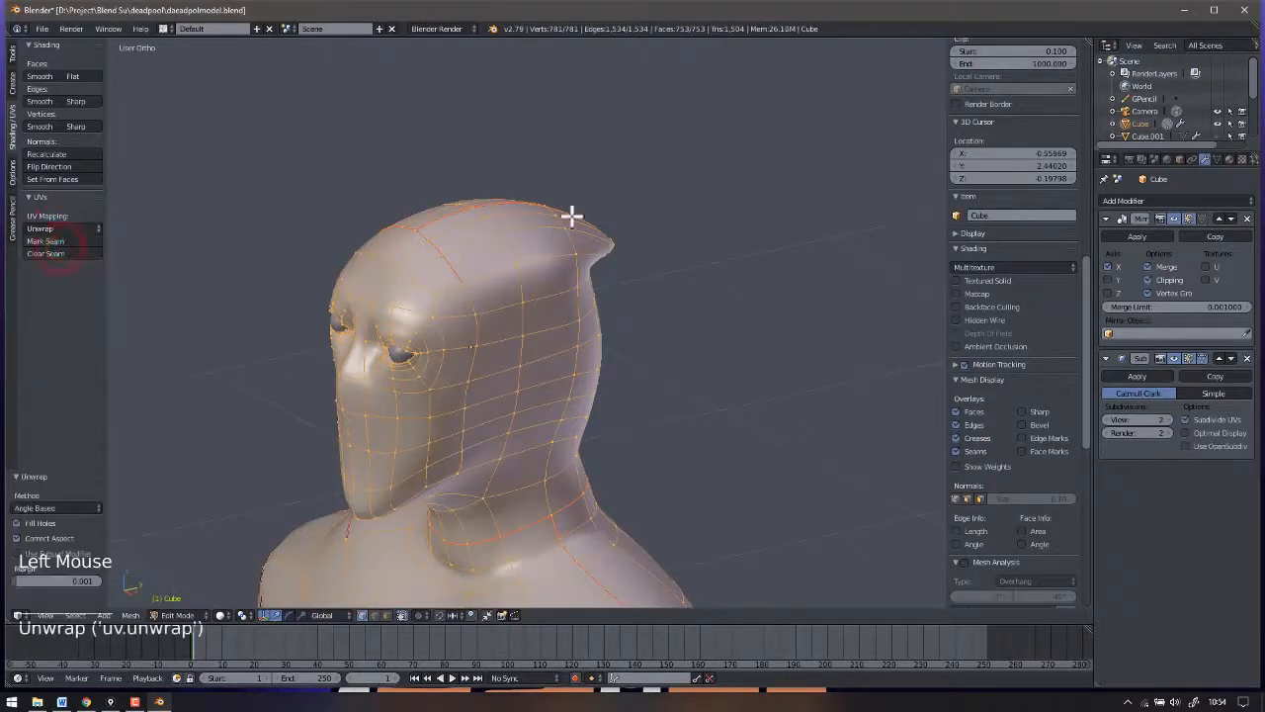
pyautogui.click(164, 29)
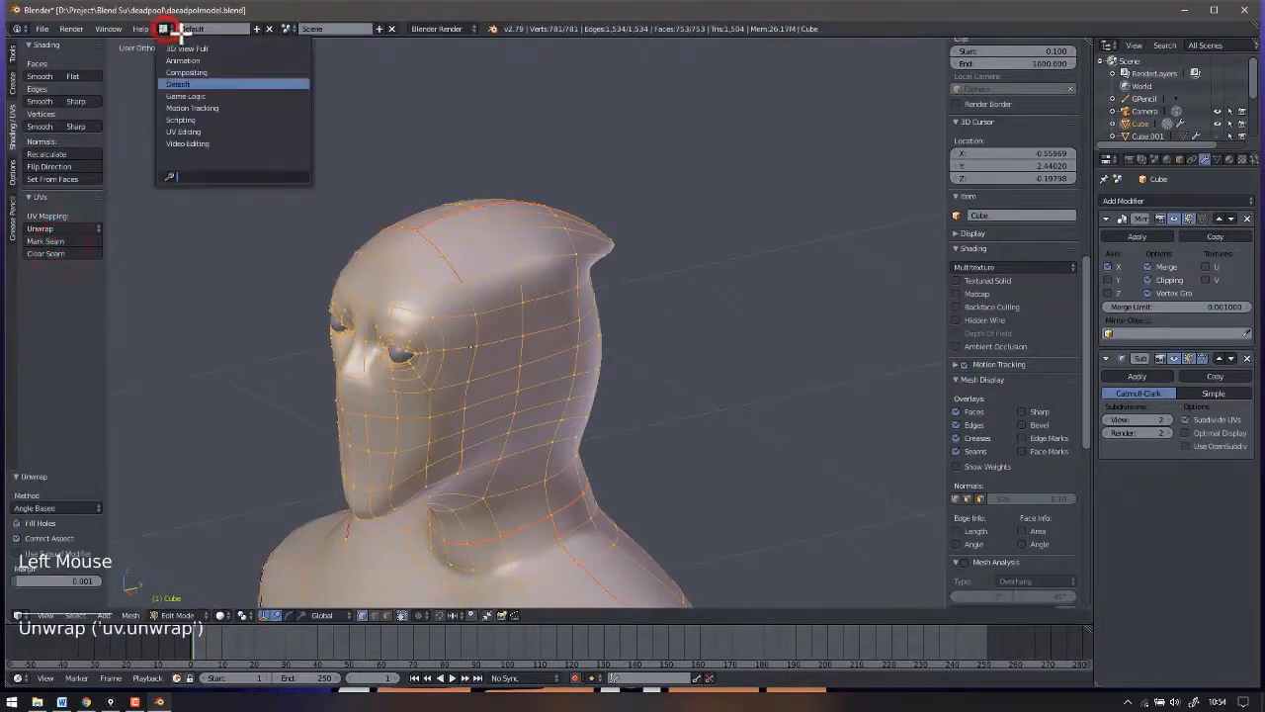
pyautogui.click(207, 134)
# Examine the unwrapped body islands in the UV layout.
pyautogui.scroll(3, 329, 395)
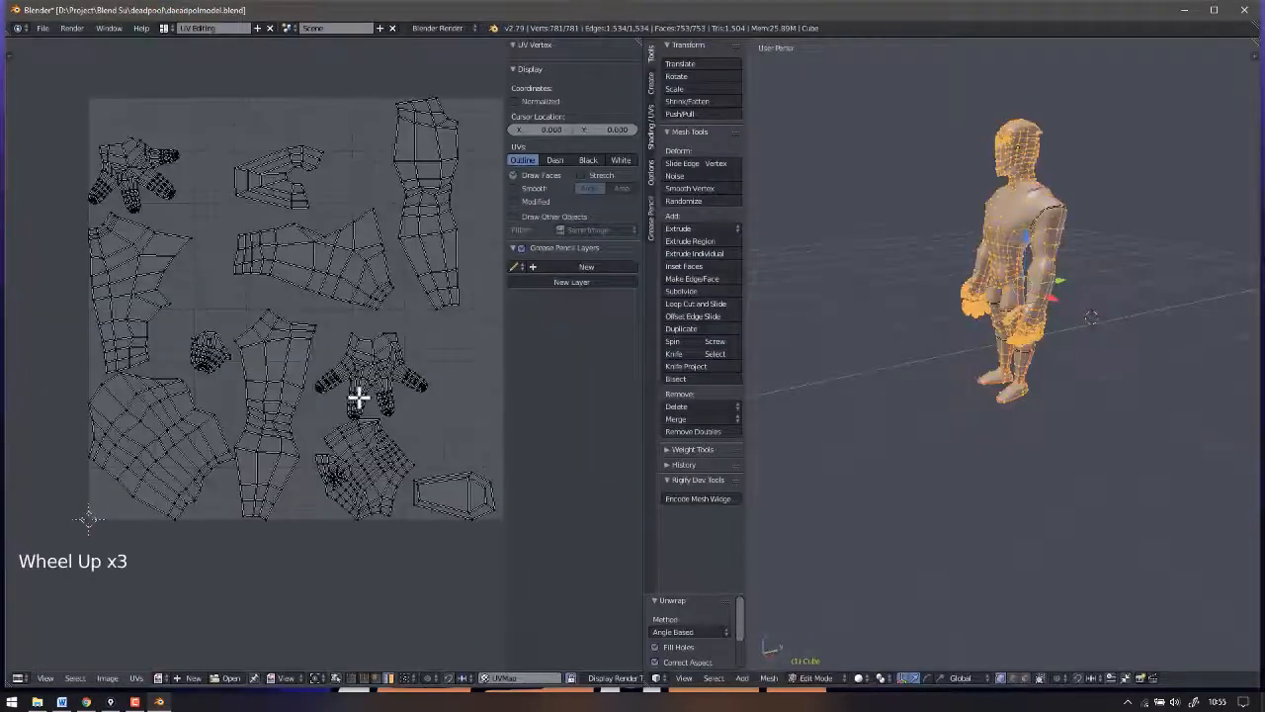
pyautogui.scroll(-2, 343, 413)
pyautogui.scroll(3, 364, 379)
pyautogui.moveTo(364, 379); pyautogui.dragTo(305, 395, button='middle')
pyautogui.scroll(-2, 305, 395)
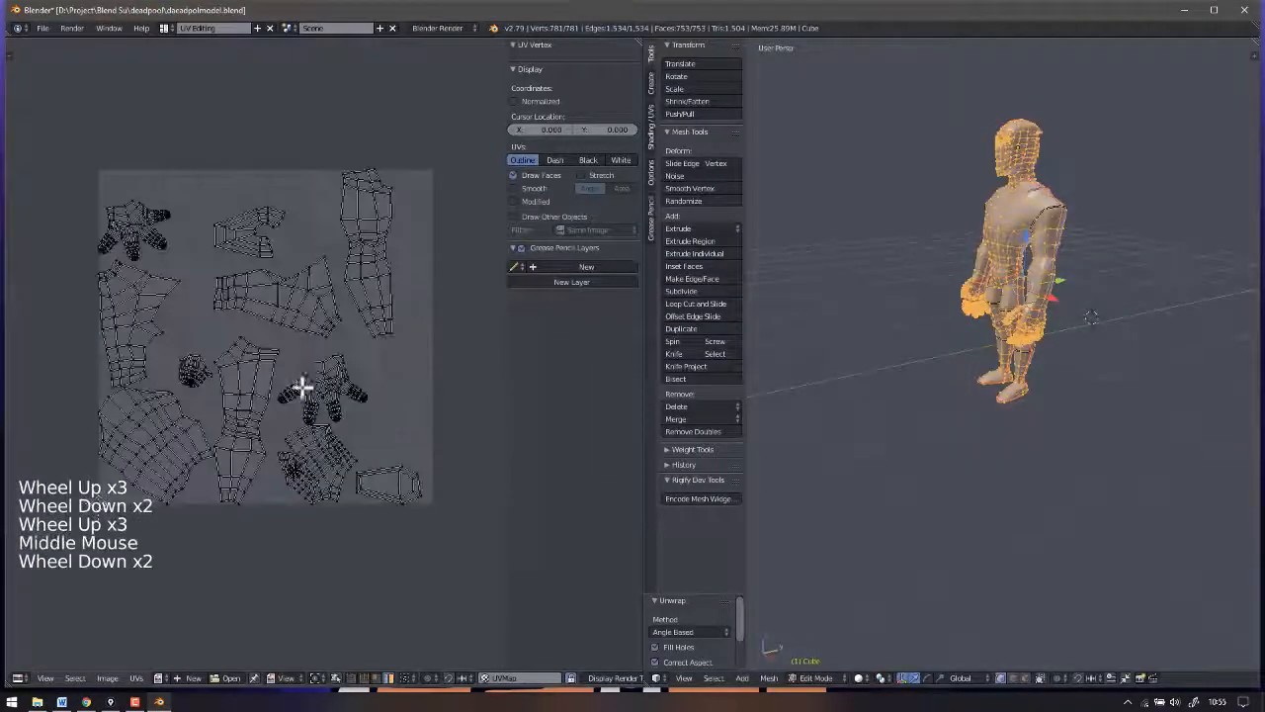
pyautogui.scroll(1, 320, 382)
pyautogui.moveTo(354, 431); pyautogui.dragTo(342, 438, button='middle')
pyautogui.scroll(3, 330, 425)
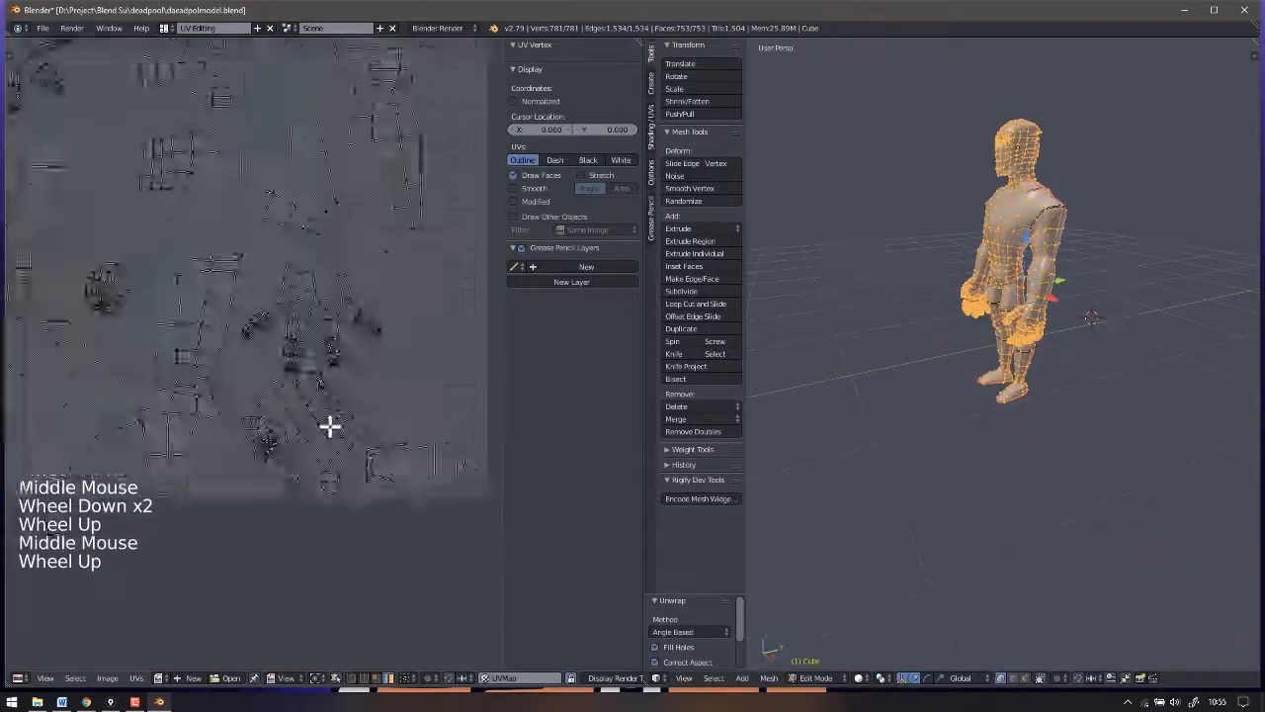
pyautogui.scroll(-3, 233, 306)
pyautogui.scroll(-1, 233, 307)
pyautogui.moveTo(234, 306); pyautogui.dragTo(284, 359, button='middle')
# Set the 3D view to front orthographic and frame the UV islands for editing.
pyautogui.press('KP_1')
pyautogui.keyDown('shift'); pyautogui.moveTo(1008, 248); pyautogui.dragTo(982, 336, button='middle'); pyautogui.keyUp('shift')
pyautogui.press('KP_5')
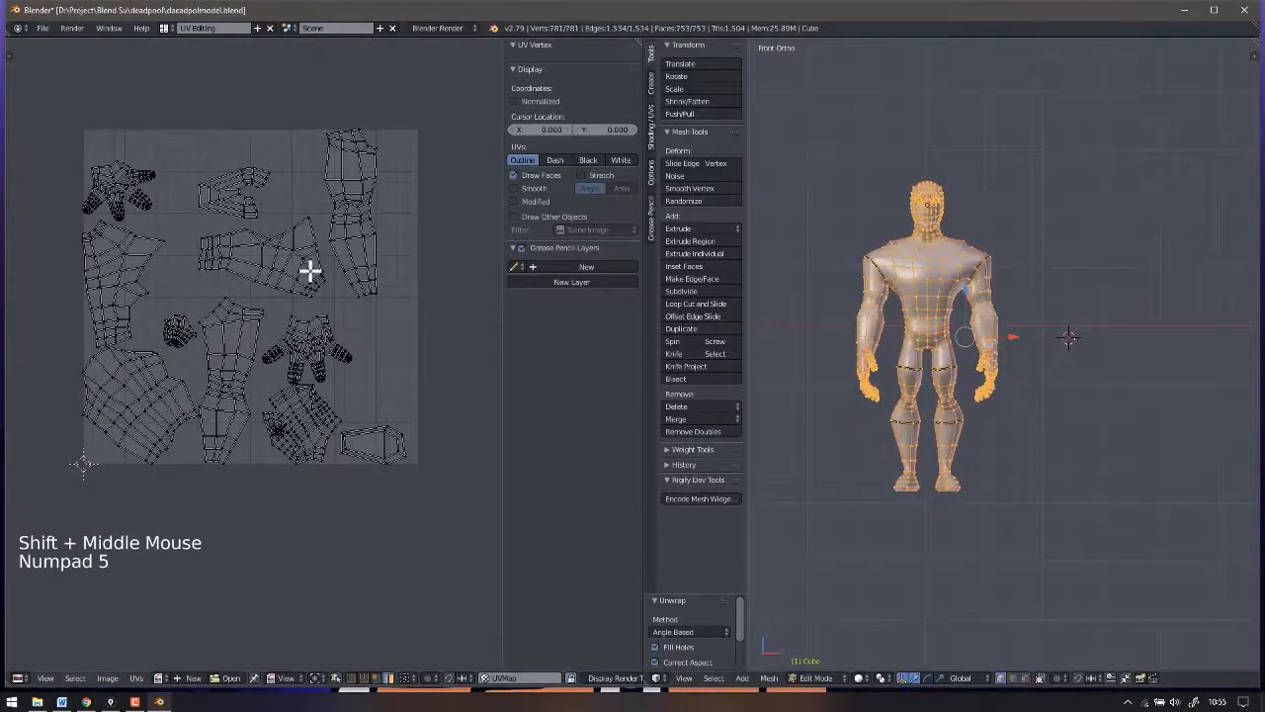
pyautogui.keyDown('shift'); pyautogui.moveTo(309, 268); pyautogui.dragTo(296, 271, button='middle'); pyautogui.keyUp('shift')
pyautogui.scroll(2, 290, 254)
pyautogui.scroll(-1, 366, 485)
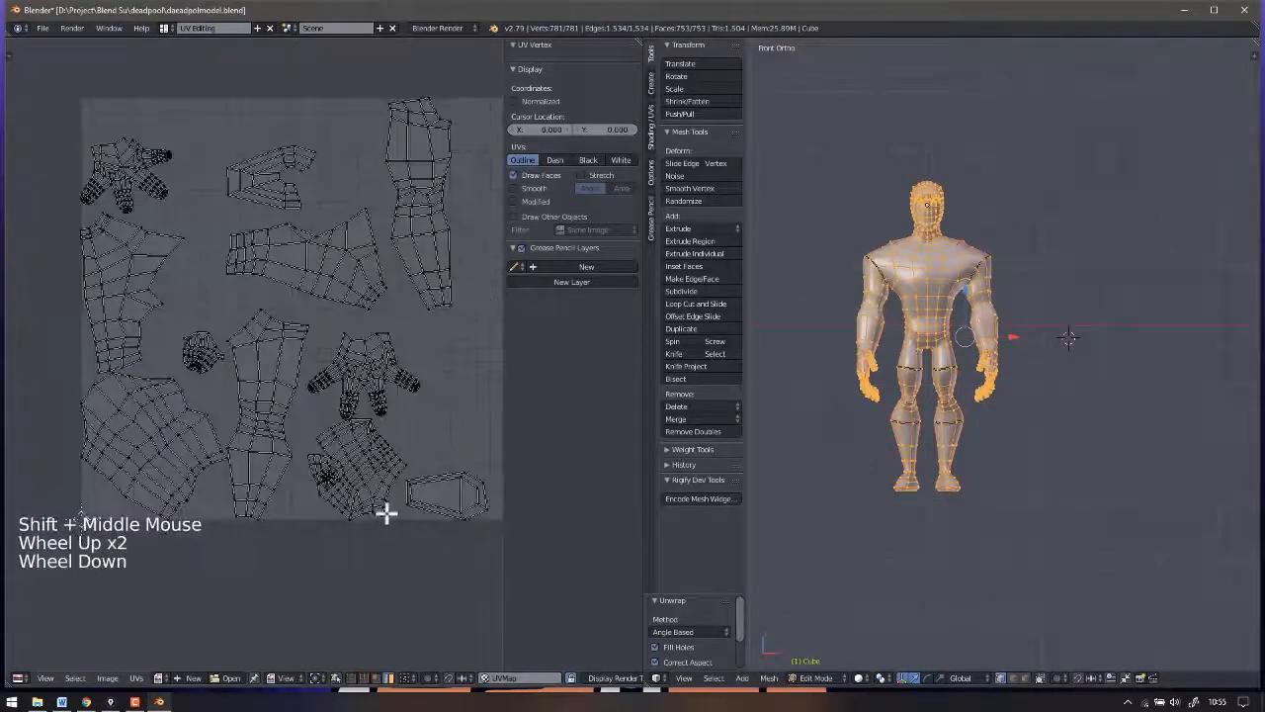
# Select the tall UV island in the upper right of the layout, scale it to 0.955 and move it towards the right edge.
pyautogui.rightClick(354, 469)
pyautogui.keyDown('shift'); pyautogui.moveTo(332, 397); pyautogui.dragTo(284, 458, button='middle'); pyautogui.keyUp('shift')
pyautogui.rightClick(372, 282)
pyautogui.keyDown('shift'); pyautogui.moveTo(378, 240); pyautogui.dragTo(362, 269, button='middle'); pyautogui.keyUp('shift')
pyautogui.press('s')
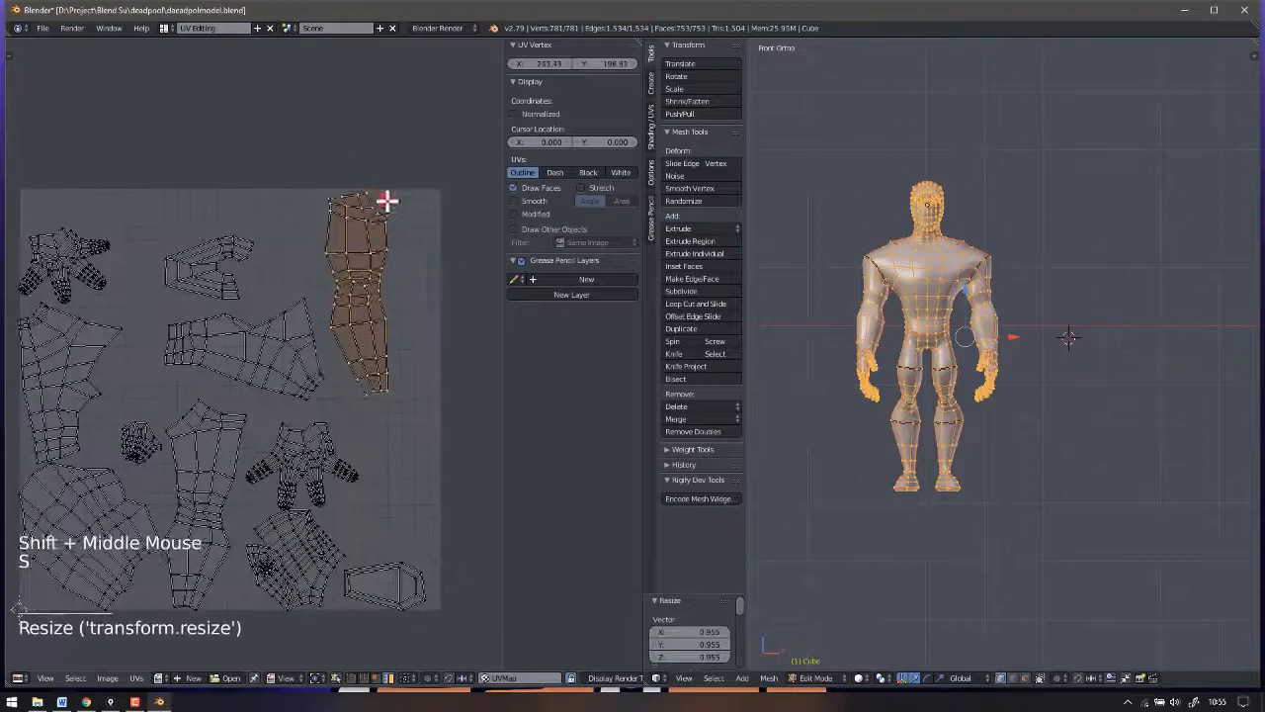
pyautogui.click(384, 203)
pyautogui.press('g')
pyautogui.click(422, 203)
# Select the wide UV island in the middle of the layout and move it by 0.103 in X and 0.019 in Y.
pyautogui.keyDown('shift'); pyautogui.moveTo(275, 554); pyautogui.dragTo(303, 528, button='middle'); pyautogui.keyUp('shift')
pyautogui.rightClick(279, 342)
pyautogui.press('g')
pyautogui.click(323, 331)
# Select several other UV islands in turn, activate island selection mode and select the head's island.
pyautogui.rightClick(251, 232)
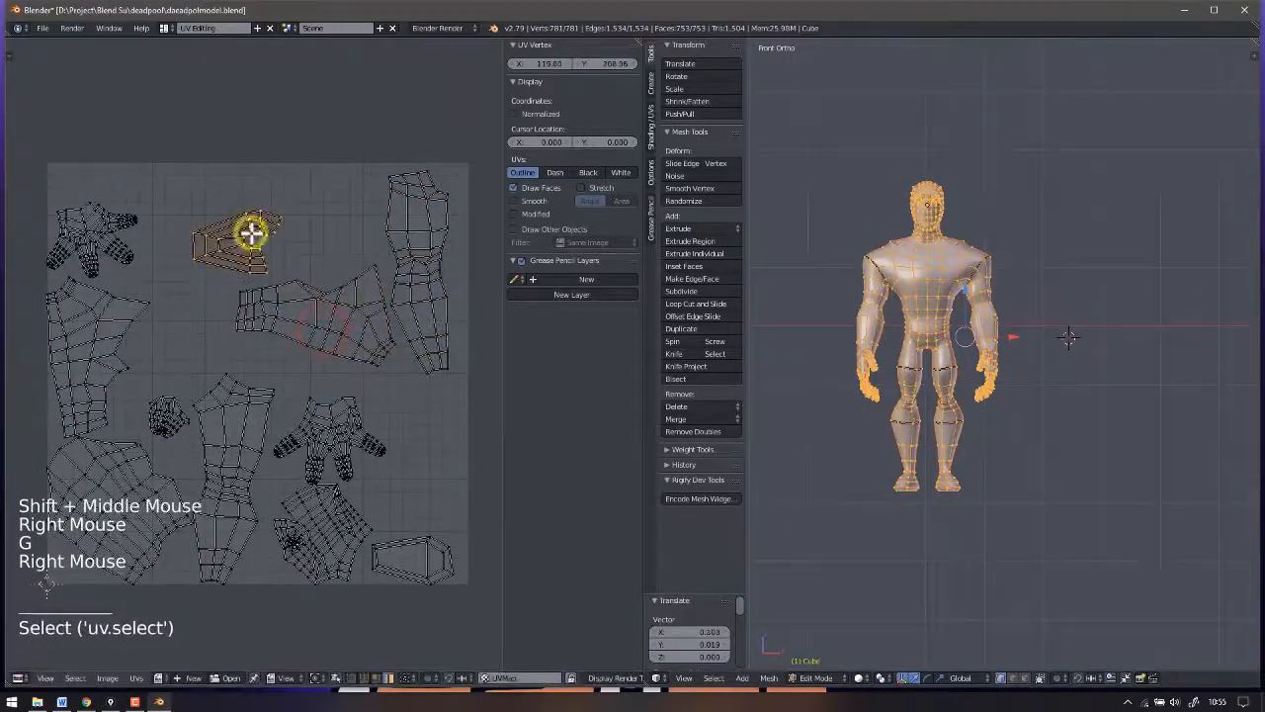
pyautogui.rightClick(131, 478)
pyautogui.rightClick(226, 423)
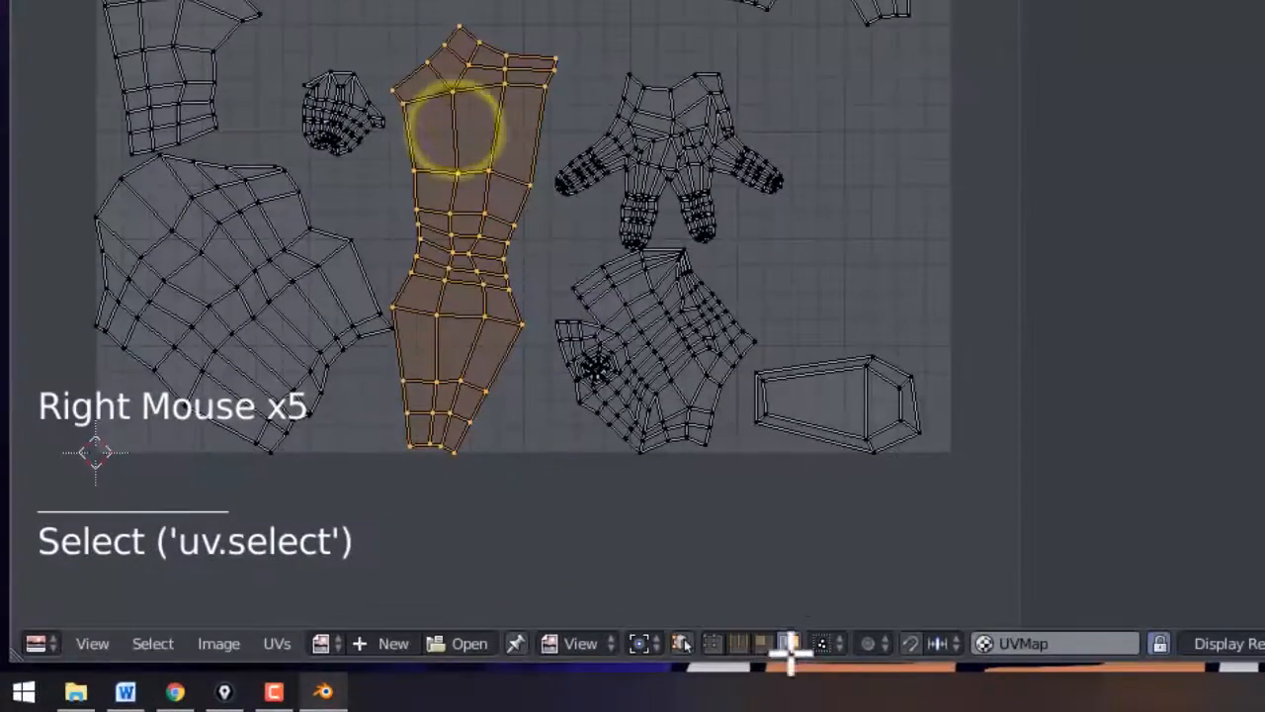
pyautogui.click(395, 678)
pyautogui.click(788, 642)
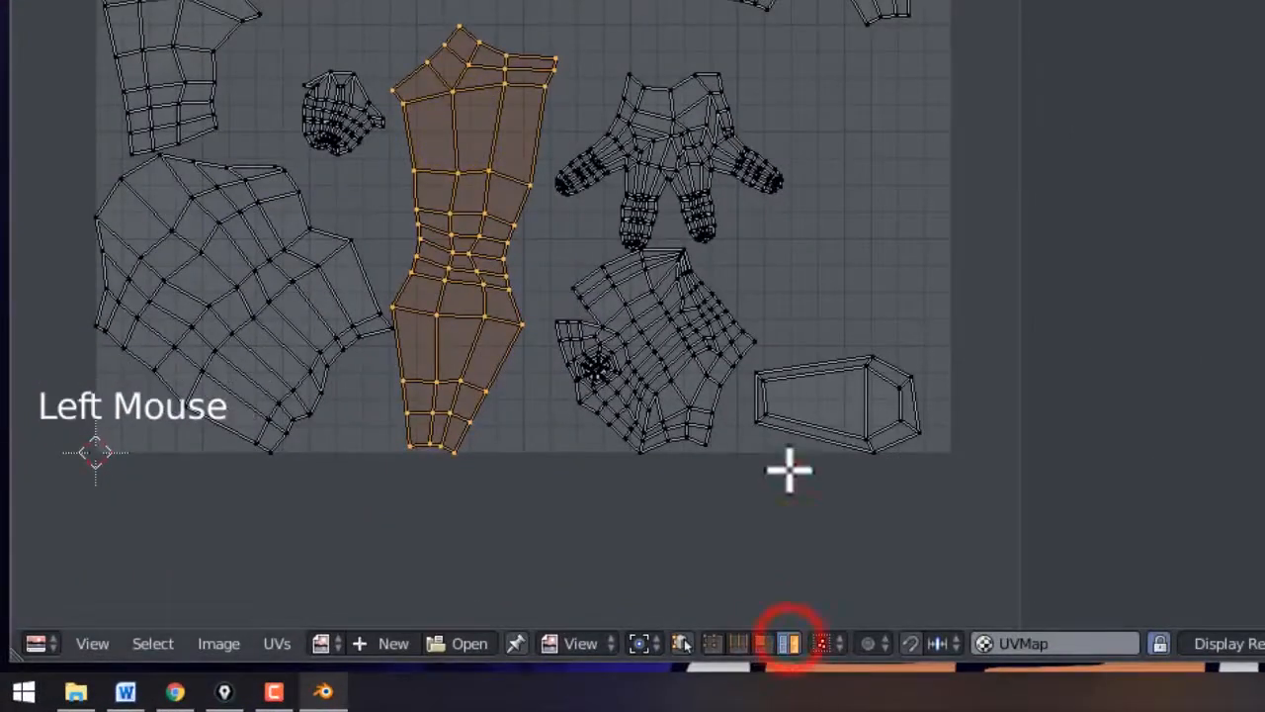
pyautogui.rightClick(680, 333)
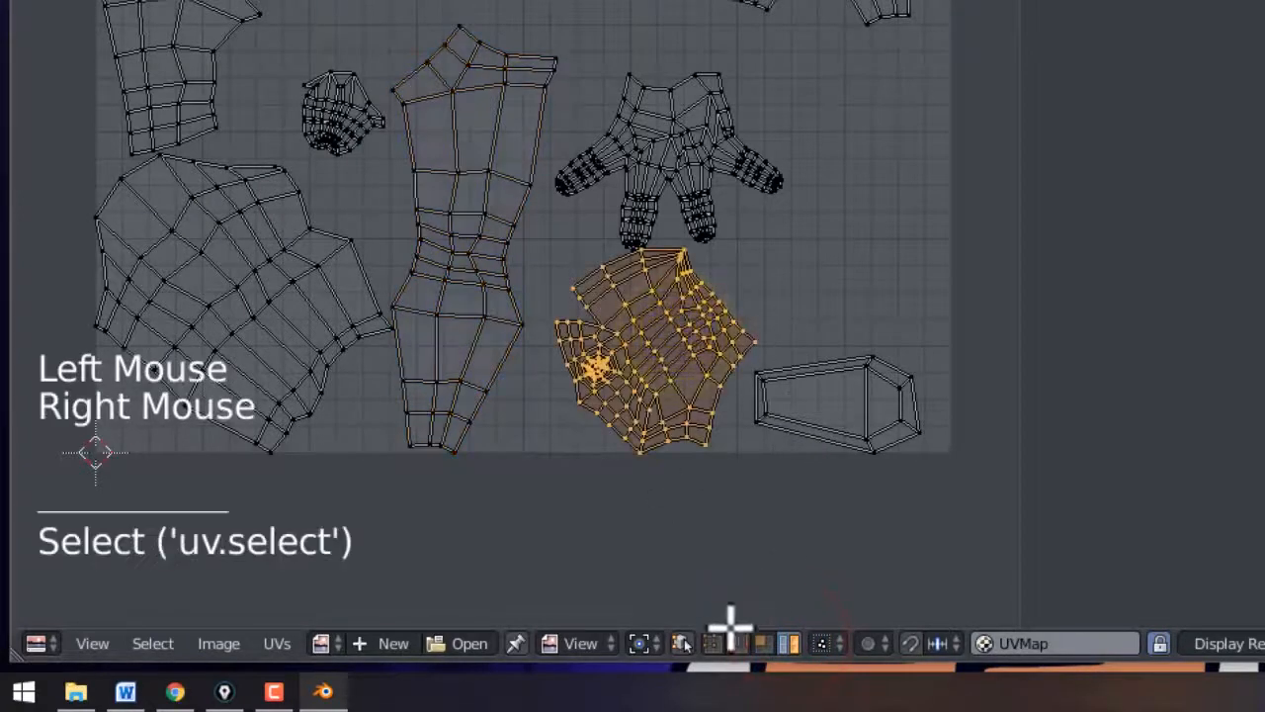
# Switch UV selection to vertex mode and select several individual vertices on the tall island in the middle of the layout.
pyautogui.click(713, 642)
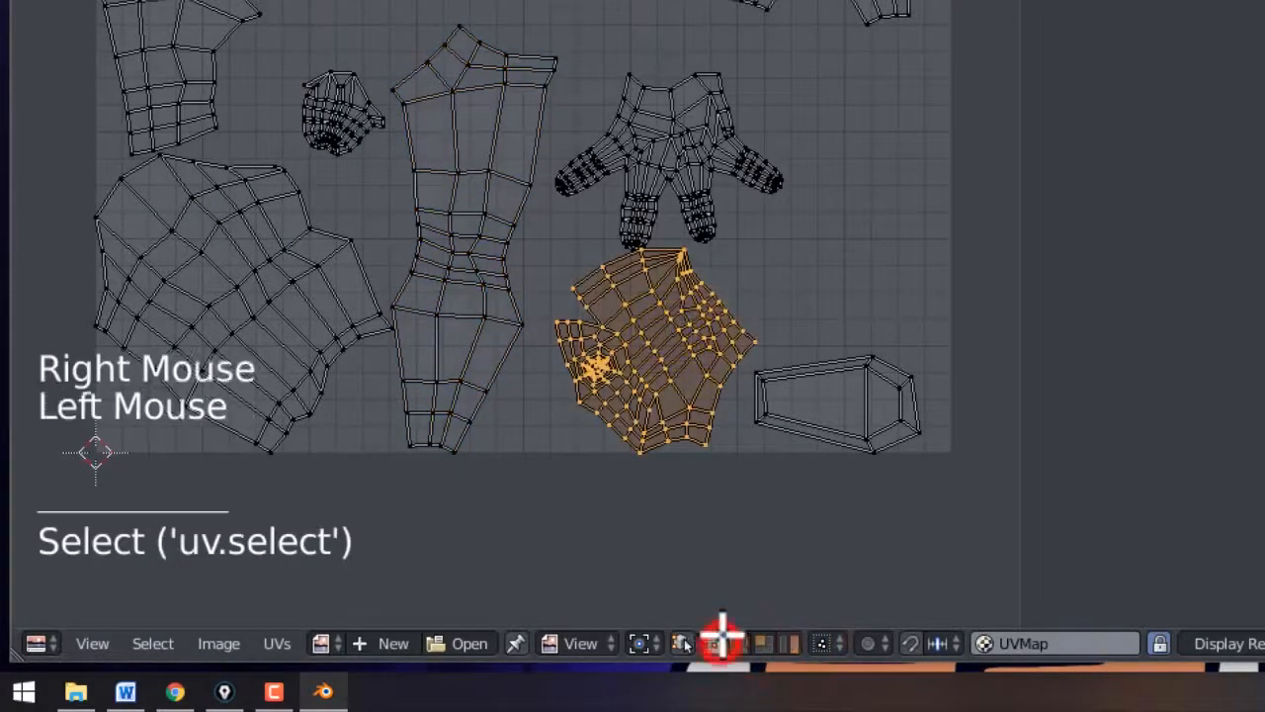
pyautogui.rightClick(485, 161)
pyautogui.rightClick(455, 166)
pyautogui.rightClick(446, 85)
pyautogui.rightClick(503, 77)
pyautogui.rightClick(539, 82)
pyautogui.rightClick(522, 164)
pyautogui.rightClick(485, 164)
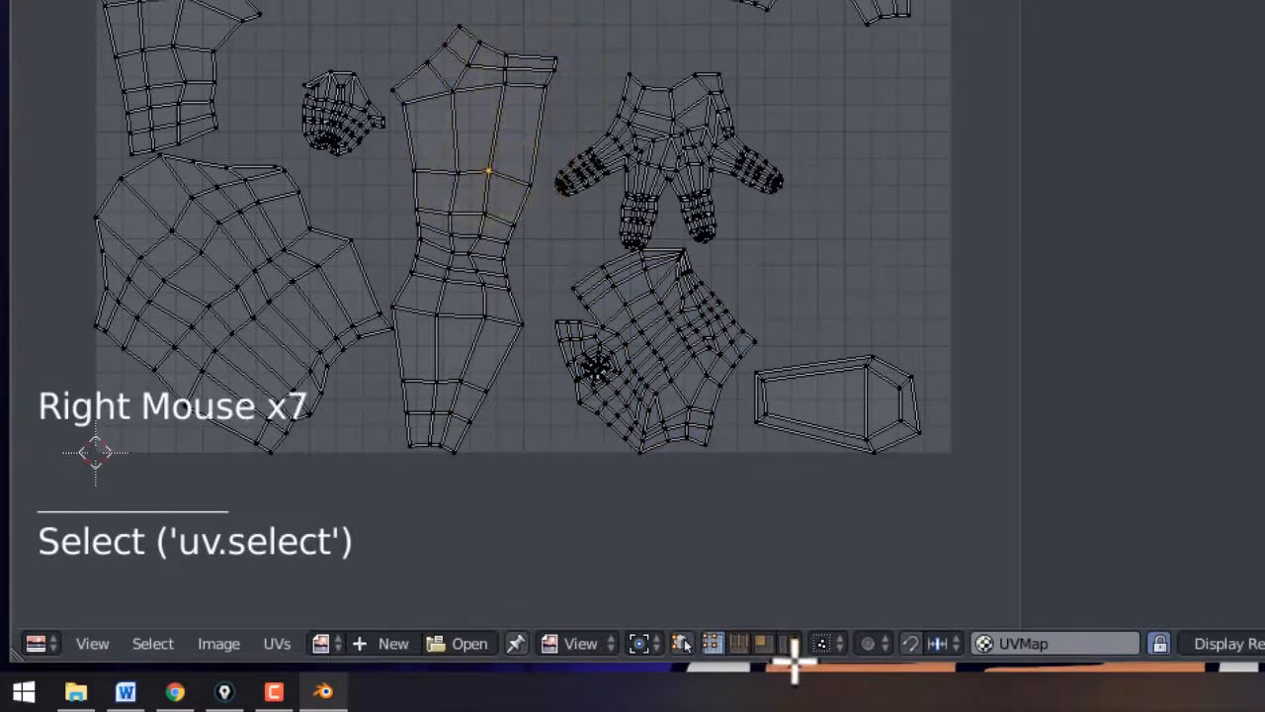
# Select the tall UV island in the upper right of the layout in island mode and move it outside the UV tile.
pyautogui.rightClick(430, 234)
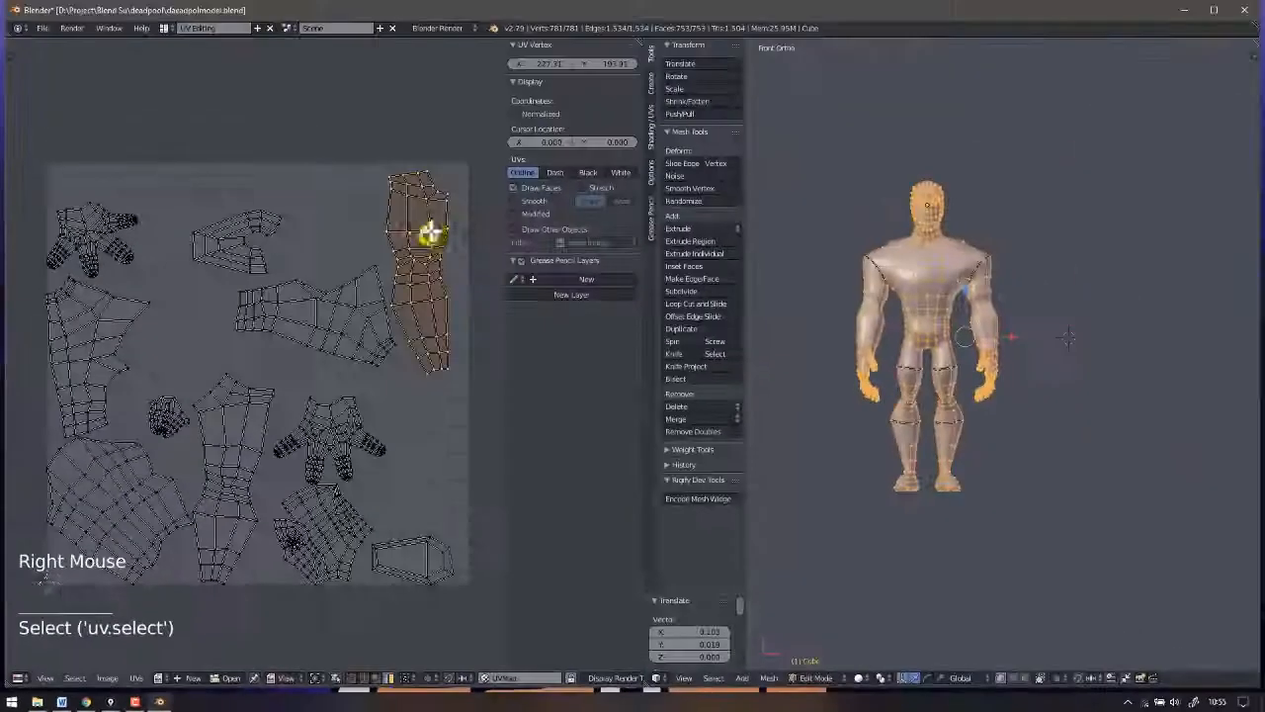
pyautogui.keyDown('shift'); pyautogui.moveTo(430, 234); pyautogui.dragTo(381, 249, button='middle'); pyautogui.keyUp('shift')
pyautogui.press('g')
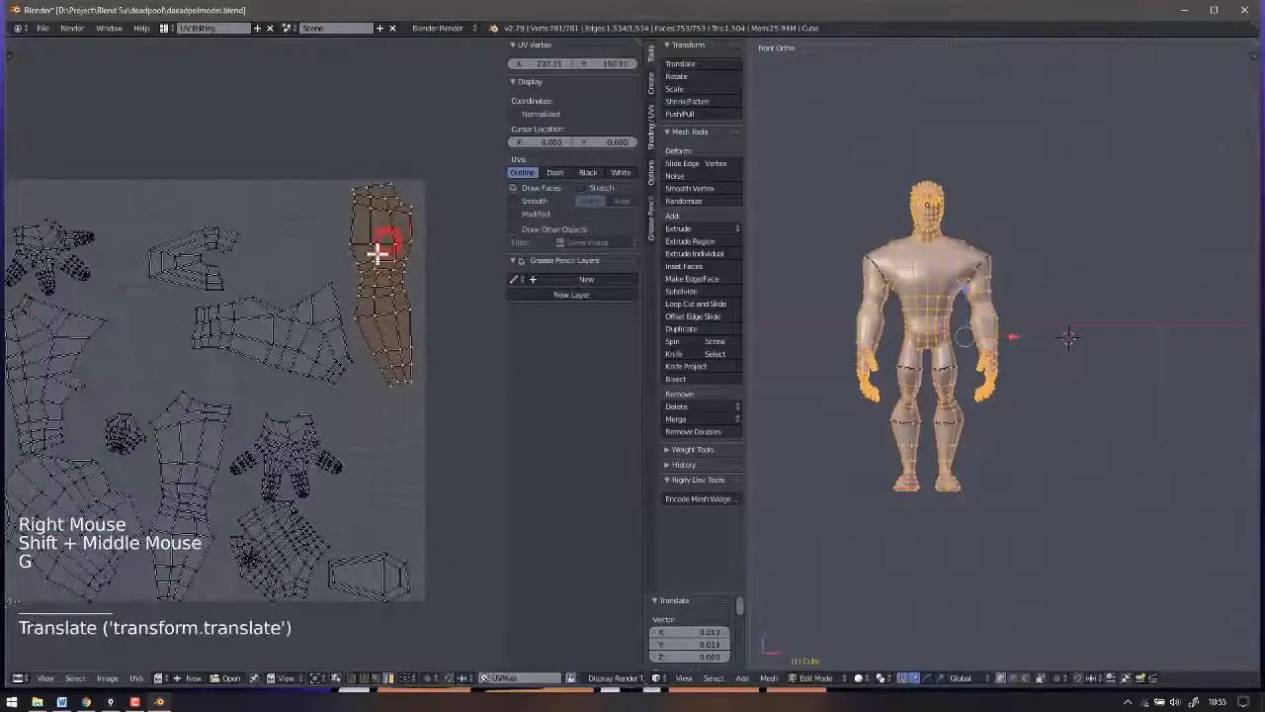
pyautogui.scroll(-3, 353, 229)
pyautogui.press('g')
pyautogui.click(416, 231)
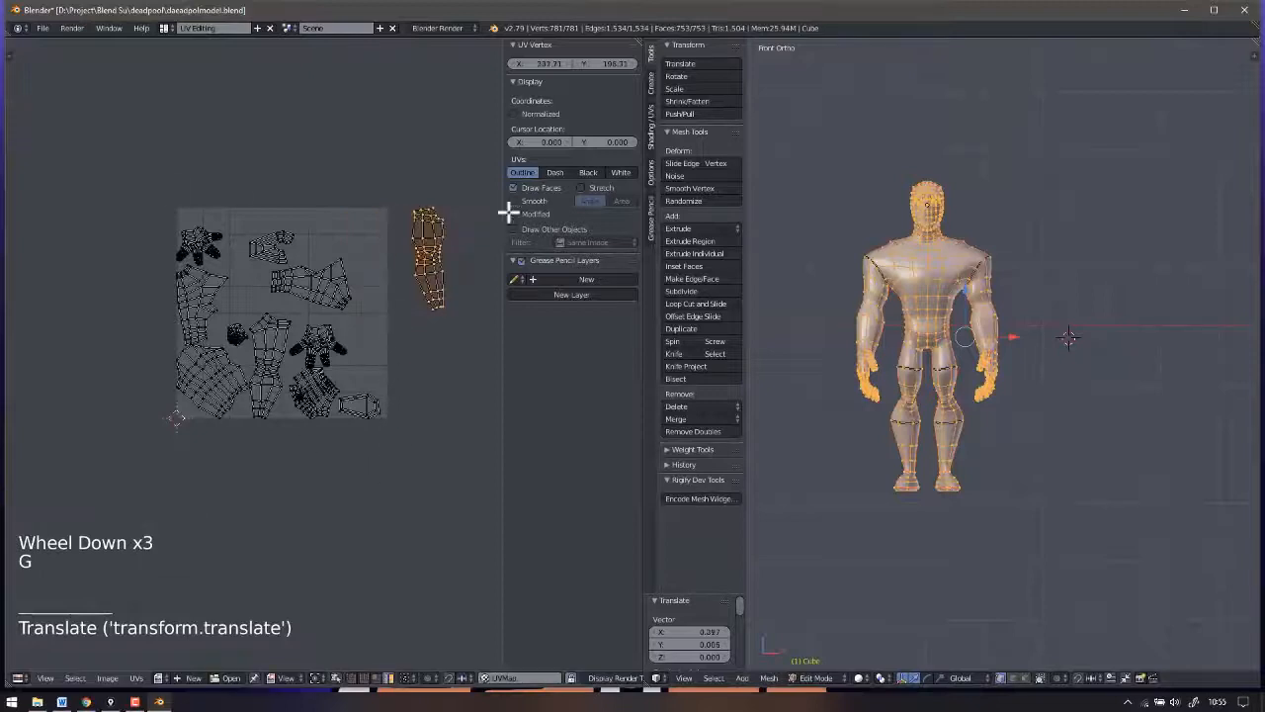
# Move the tall UV island back inside the tile, close to its upper-right corner.
pyautogui.scroll(4, 446, 217)
pyautogui.press('g')
pyautogui.click(311, 247)
pyautogui.keyDown('shift'); pyautogui.moveTo(311, 247); pyautogui.dragTo(438, 274, button='middle'); pyautogui.keyUp('shift')
pyautogui.press('g')
pyautogui.click(442, 274)
pyautogui.keyDown('shift'); pyautogui.moveTo(438, 321); pyautogui.dragTo(417, 216, button='middle'); pyautogui.keyUp('shift')
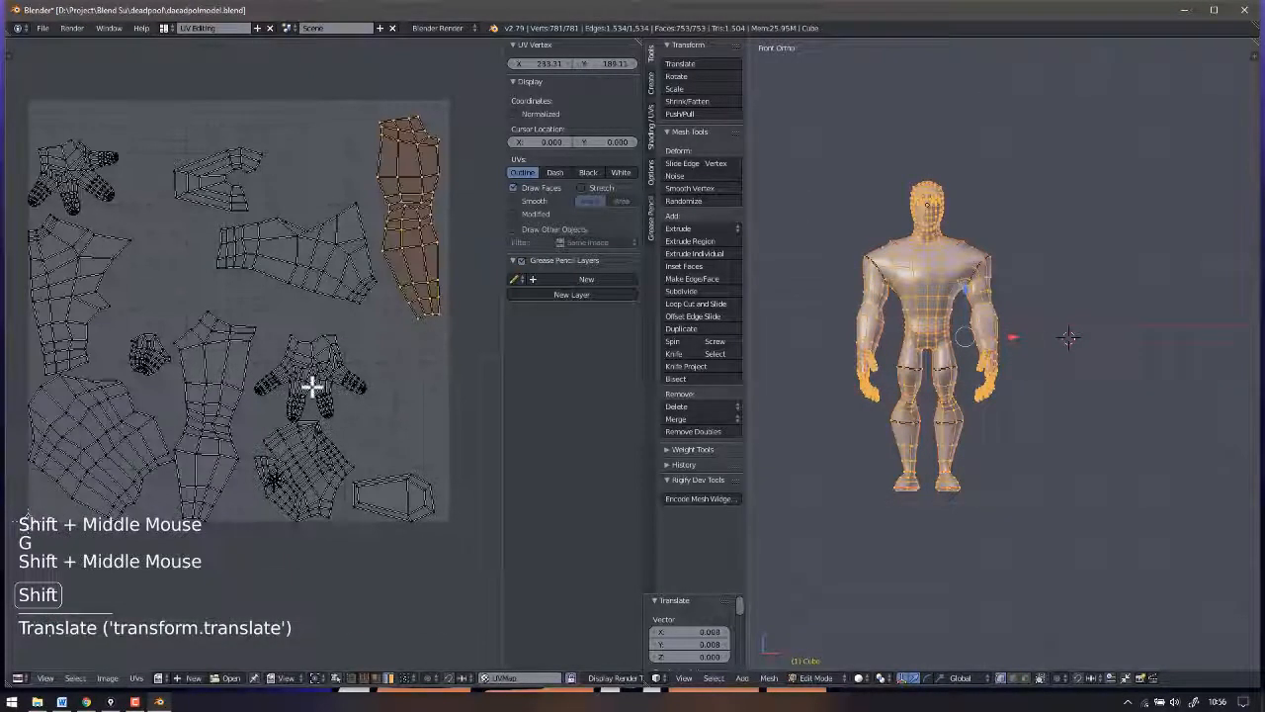
# Select the tall UV island in the lower middle, move it up beside the upper-right island and rotate it upright.
pyautogui.rightClick(226, 350)
pyautogui.keyDown('shift'); pyautogui.moveTo(249, 320); pyautogui.dragTo(245, 374, button='middle'); pyautogui.keyUp('shift')
pyautogui.press('g')
pyautogui.press('r')
pyautogui.click(444, 187)
pyautogui.press('g')
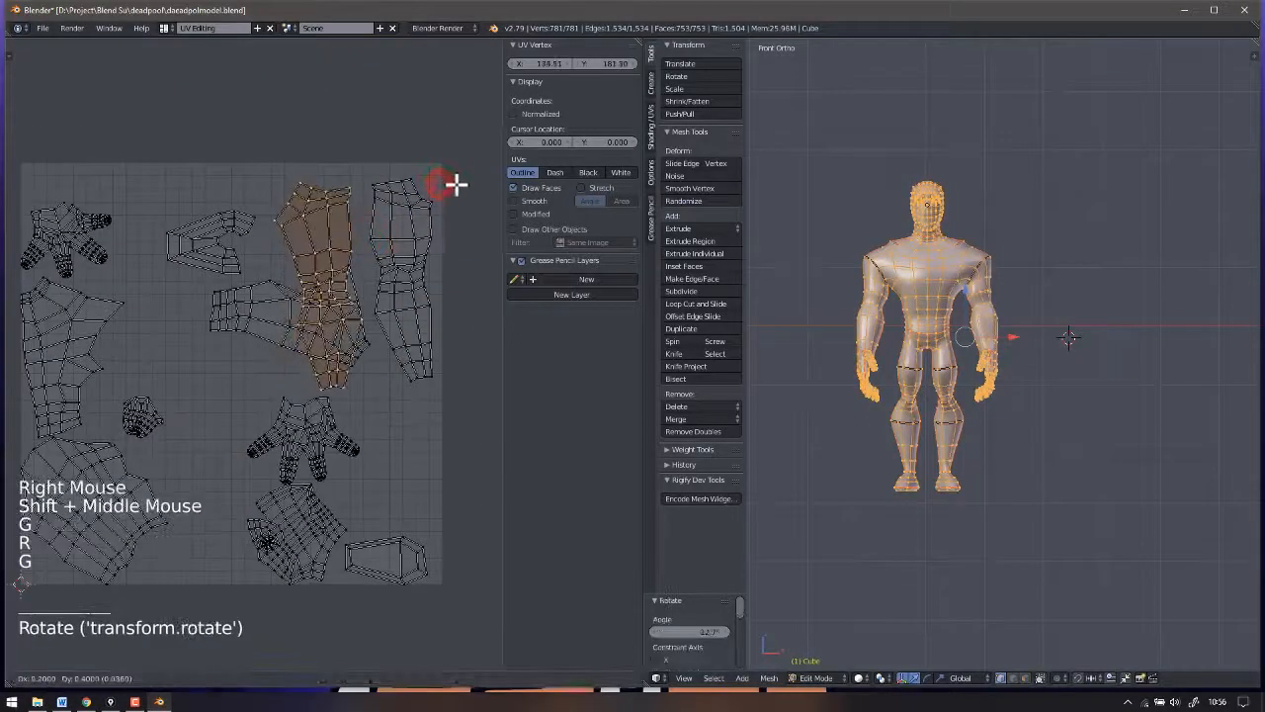
pyautogui.click(444, 185)
pyautogui.press('r')
pyautogui.click(458, 192)
pyautogui.press('g')
pyautogui.click(456, 178)
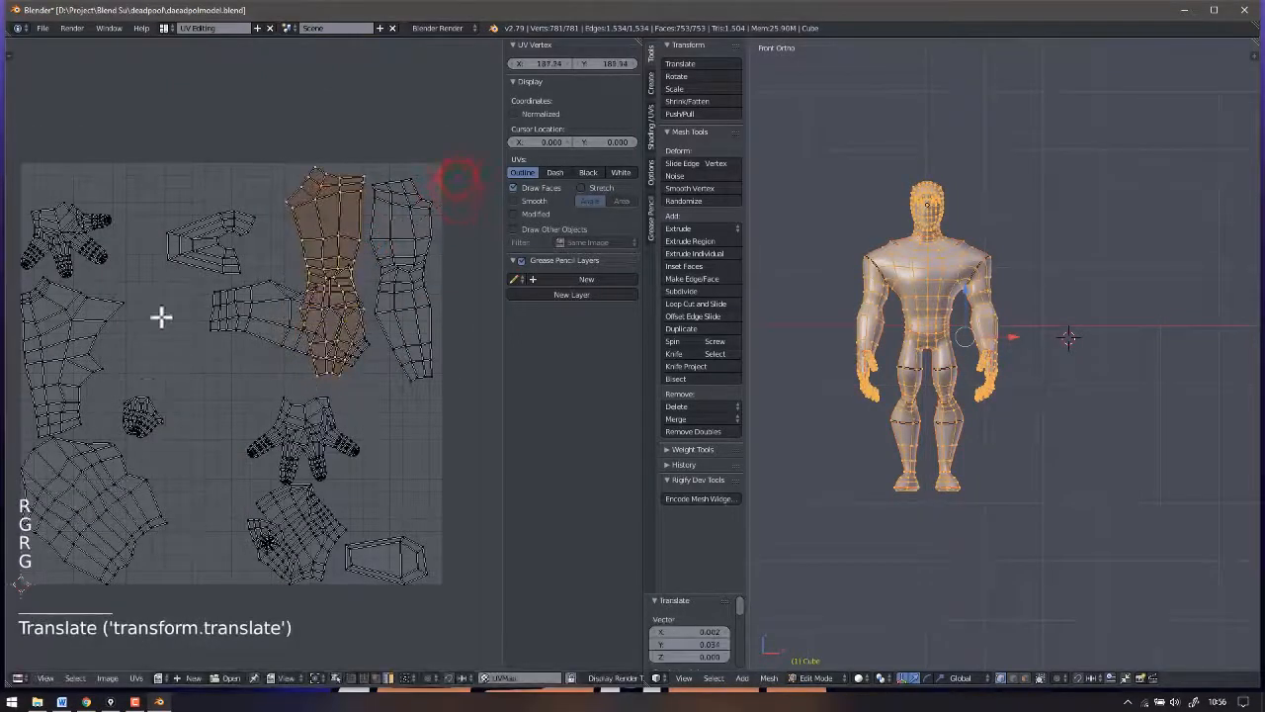
# Select the small forked UV island near the top, rotate it upright and place it beside the two tall islands.
pyautogui.rightClick(277, 304)
pyautogui.keyDown('shift'); pyautogui.moveTo(277, 304); pyautogui.dragTo(374, 383, button='middle'); pyautogui.keyUp('shift')
pyautogui.rightClick(293, 310)
pyautogui.press('r')
pyautogui.click(360, 372)
pyautogui.press('g')
pyautogui.click(395, 349)
# Select the wide UV island in the middle, rotate it upright and place it between the upper hand and forked islands.
pyautogui.rightClick(359, 387)
pyautogui.press('g')
pyautogui.click(277, 358)
pyautogui.press('r')
pyautogui.click(355, 373)
pyautogui.press('g')
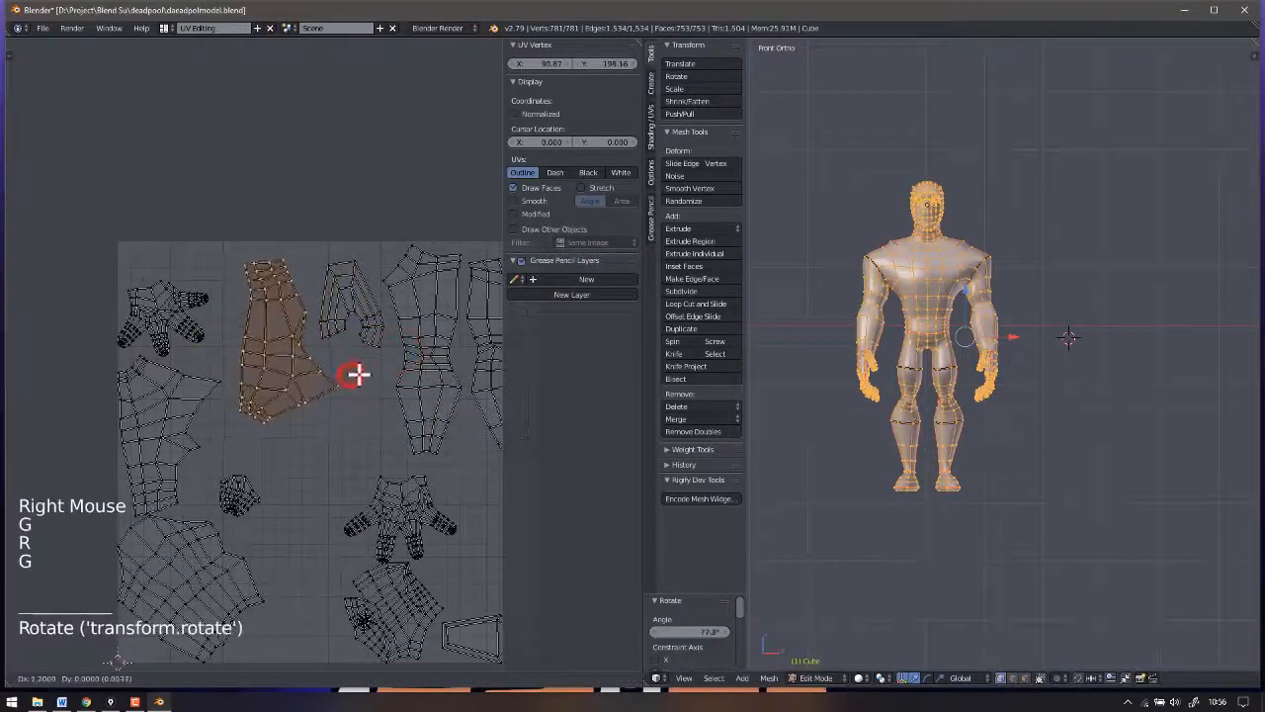
pyautogui.click(356, 370)
# Scale the jagged UV island at the left edge to 1.024 and adjust its position below the upper hand island.
pyautogui.keyDown('shift'); pyautogui.scroll(-1, 341, 358); pyautogui.keyUp('shift')
pyautogui.keyDown('shift'); pyautogui.moveTo(331, 350); pyautogui.dragTo(313, 310, button='middle'); pyautogui.keyUp('shift')
pyautogui.click(280, 187)
pyautogui.press('g')
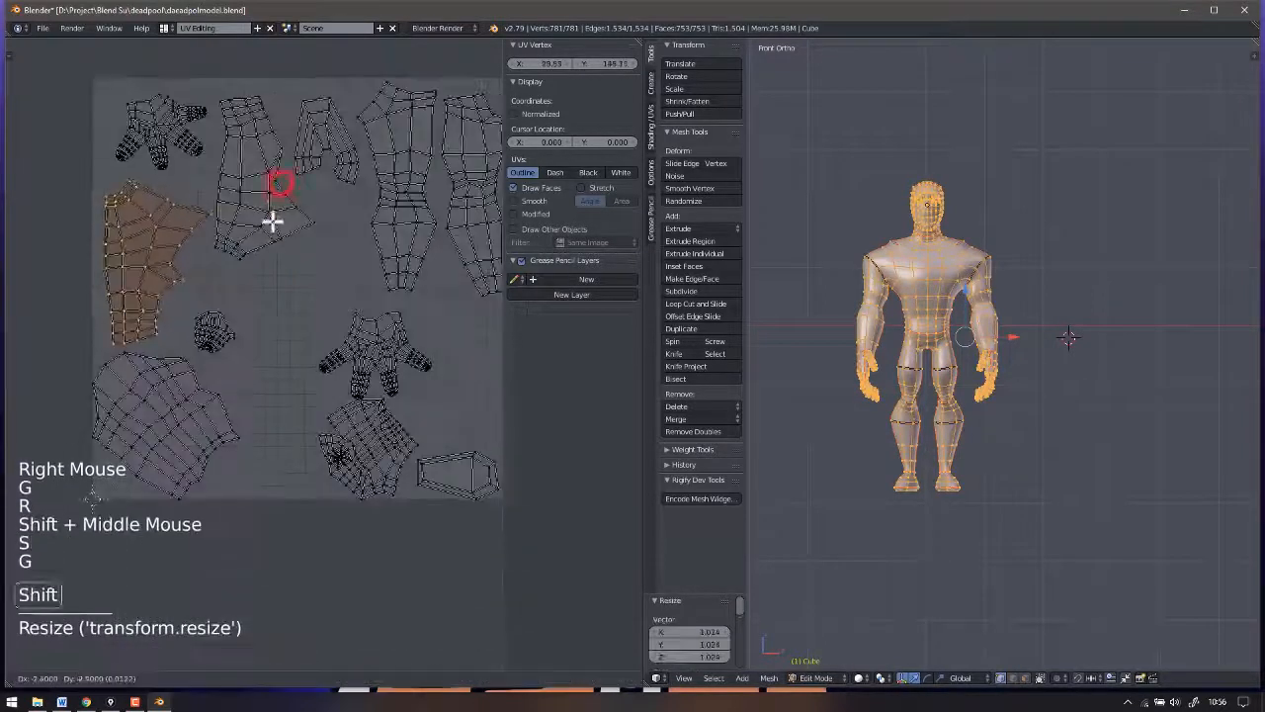
pyautogui.click(271, 217)
# Select the large UV island in the lower left, rotate it so its rows run level and place it near the corner.
pyautogui.rightClick(184, 384)
pyautogui.press('r')
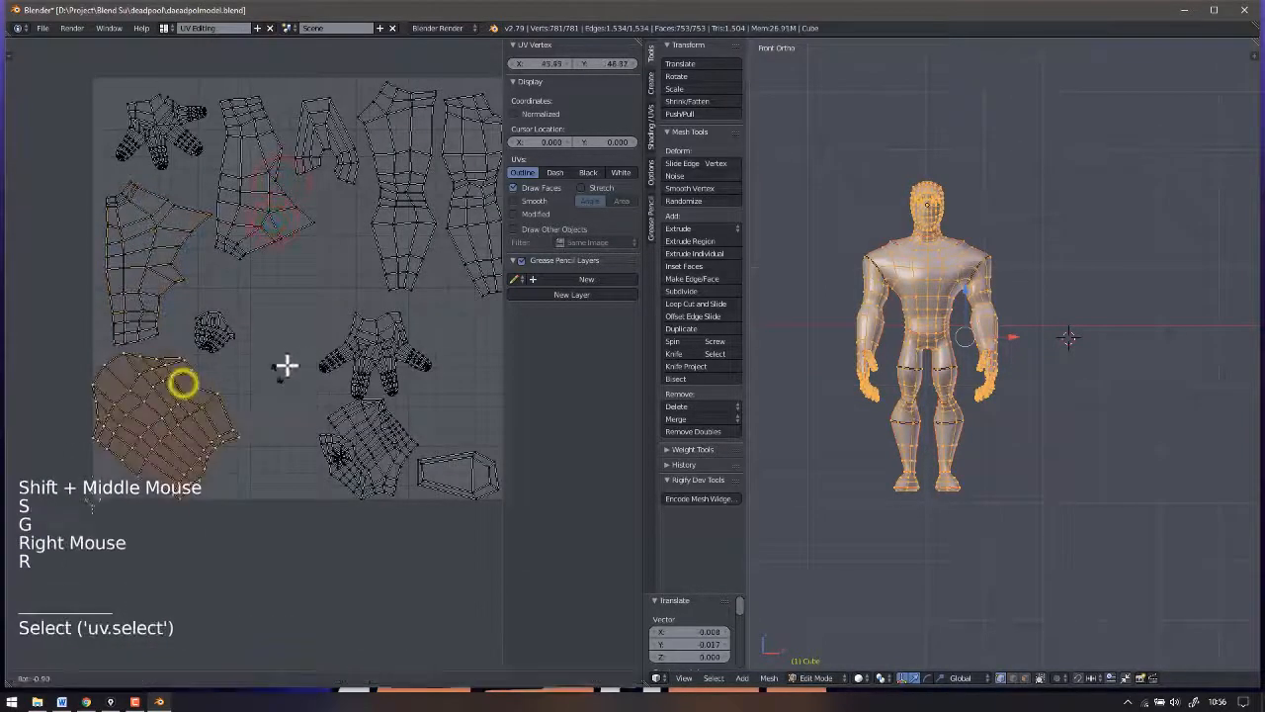
pyautogui.click(244, 267)
pyautogui.press('g')
pyautogui.click(280, 277)
pyautogui.keyDown('shift'); pyautogui.moveTo(257, 384); pyautogui.dragTo(276, 385, button='middle'); pyautogui.keyUp('shift')
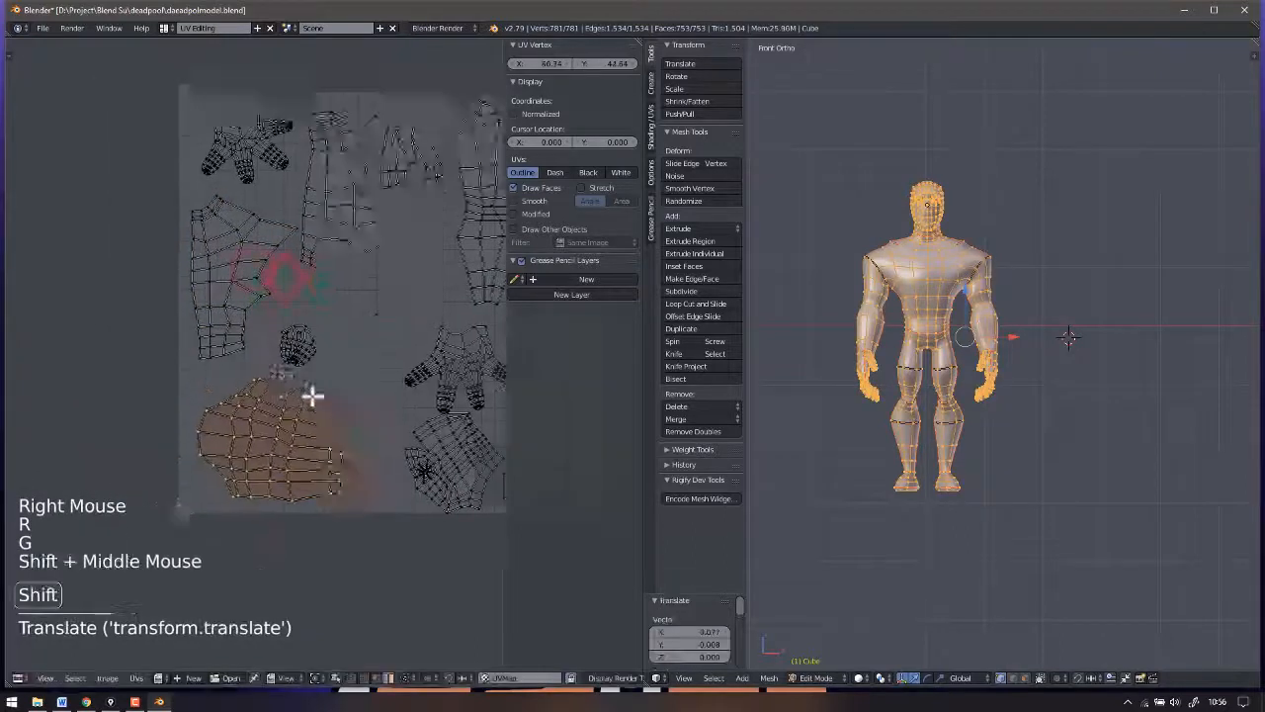
pyautogui.scroll(1, 389, 350)
pyautogui.scroll(-1, 372, 287)
pyautogui.keyDown('shift'); pyautogui.moveTo(389, 350); pyautogui.dragTo(307, 392, button='middle'); pyautogui.keyUp('shift')
pyautogui.press('g')
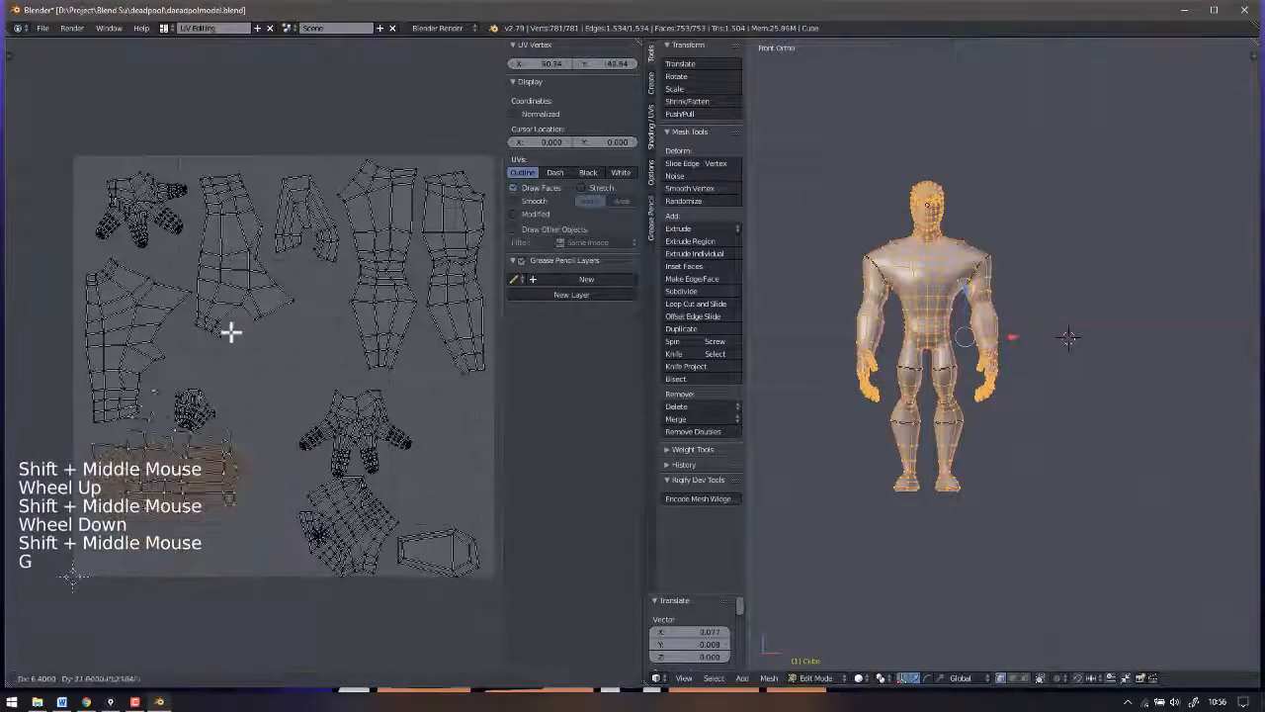
pyautogui.click(177, 498)
# Try the large UV island over the upper-left islands and return it to the lower-left corner.
pyautogui.press('g')
pyautogui.click(196, 356)
pyautogui.scroll(4, 119, 339)
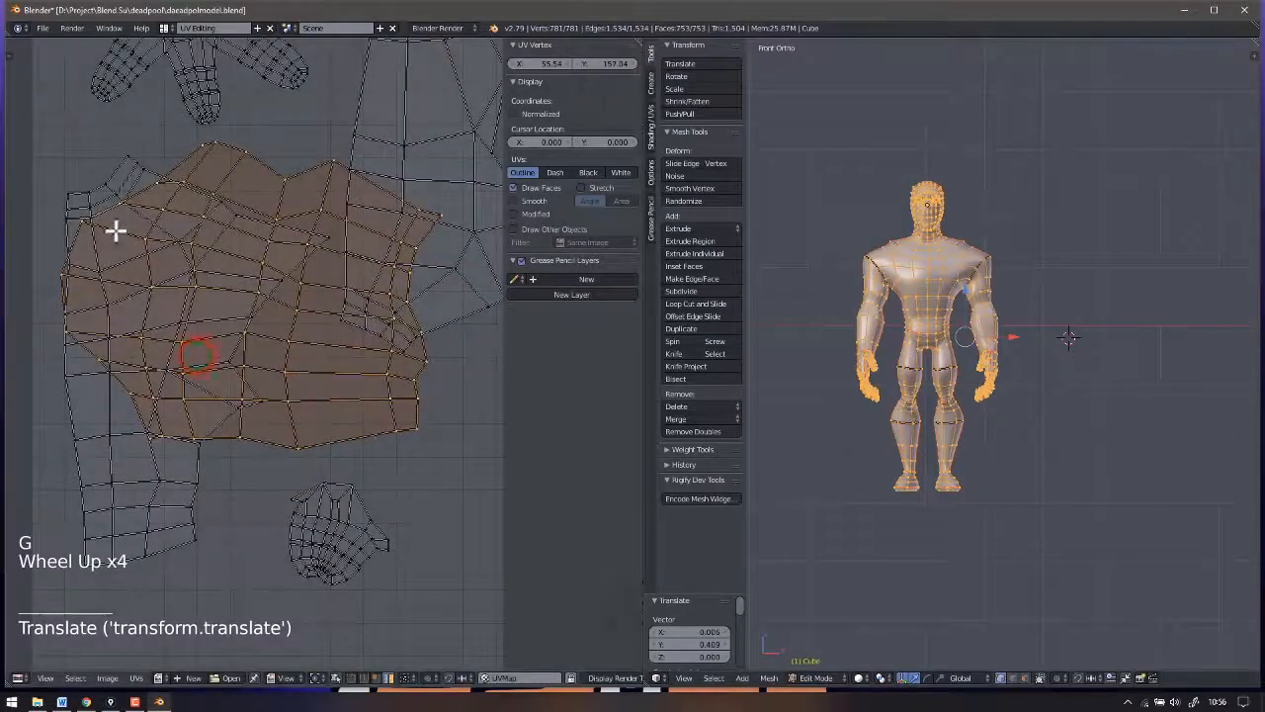
pyautogui.scroll(-2, 172, 353)
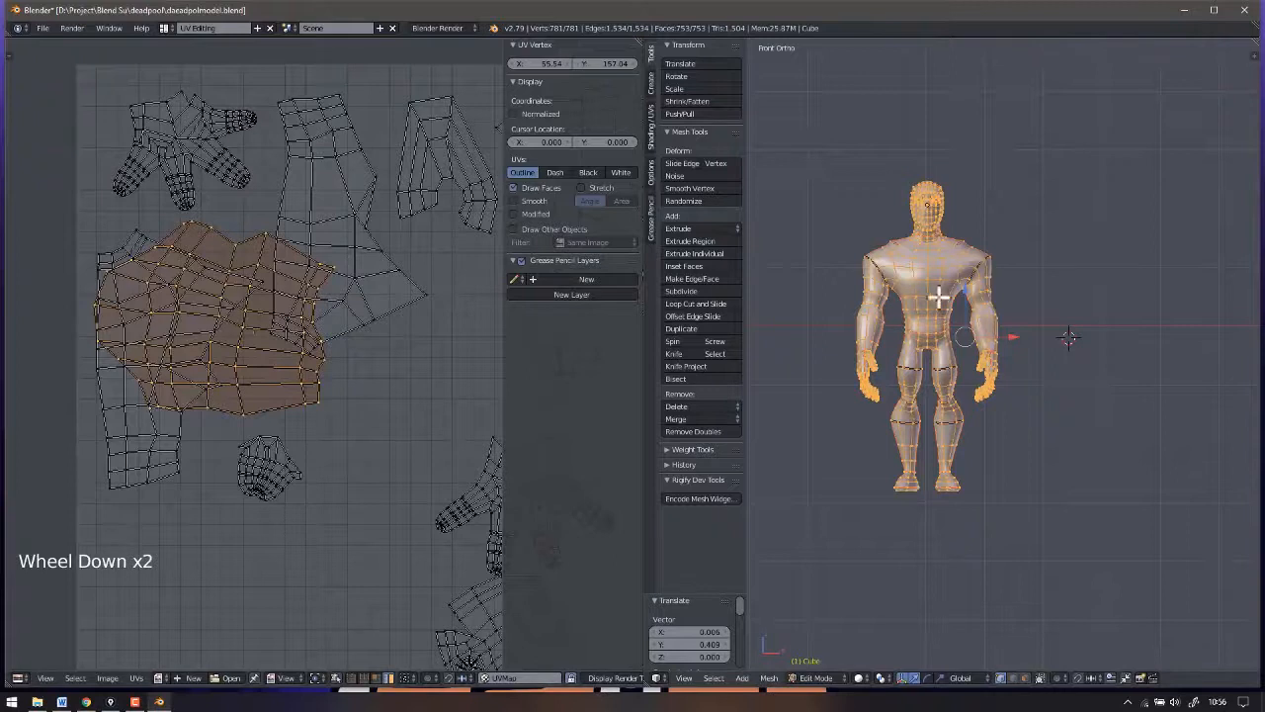
pyautogui.scroll(3, 968, 283)
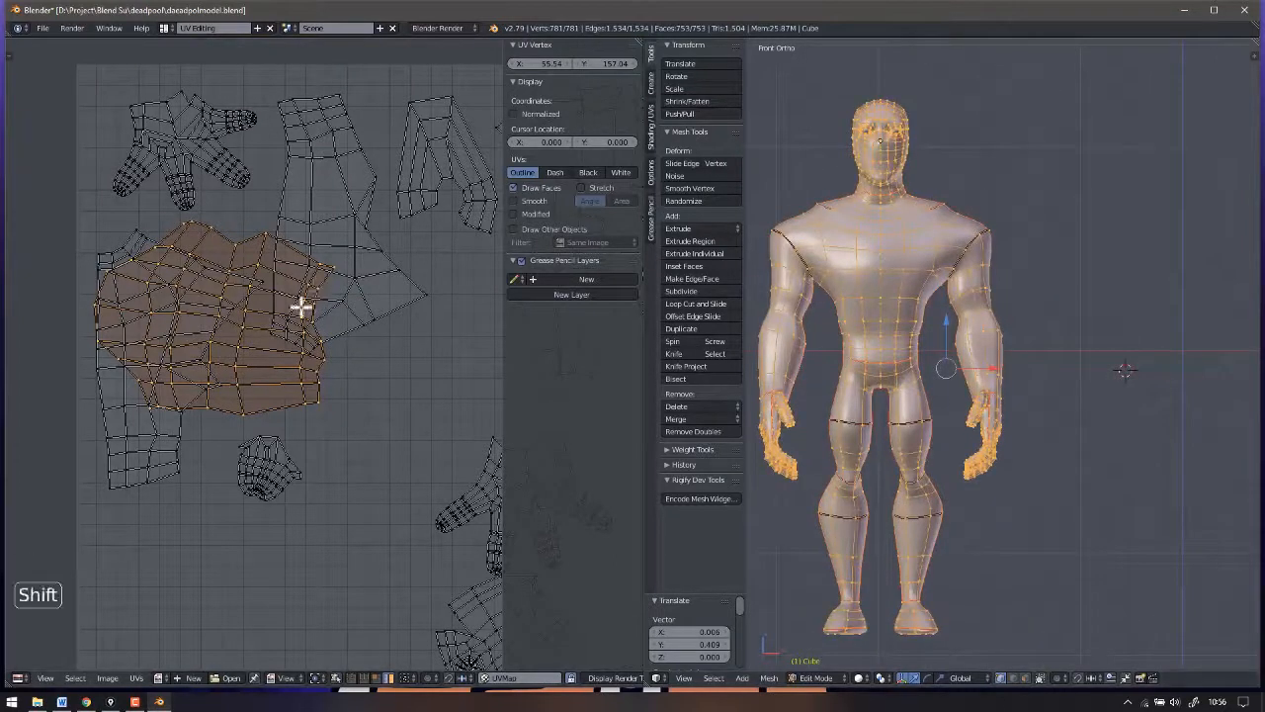
pyautogui.keyDown('shift'); pyautogui.scroll(1, 319, 293); pyautogui.keyUp('shift')
pyautogui.keyDown('shift'); pyautogui.moveTo(318, 293); pyautogui.dragTo(279, 222, button='middle'); pyautogui.keyUp('shift')
pyautogui.scroll(-2, 242, 265)
pyautogui.press('g')
pyautogui.click(240, 431)
# Adjust the large UV island's position in the lower-left corner of the tile.
pyautogui.scroll(3, 175, 377)
pyautogui.keyDown('shift'); pyautogui.moveTo(188, 383); pyautogui.dragTo(231, 397, button='middle'); pyautogui.keyUp('shift')
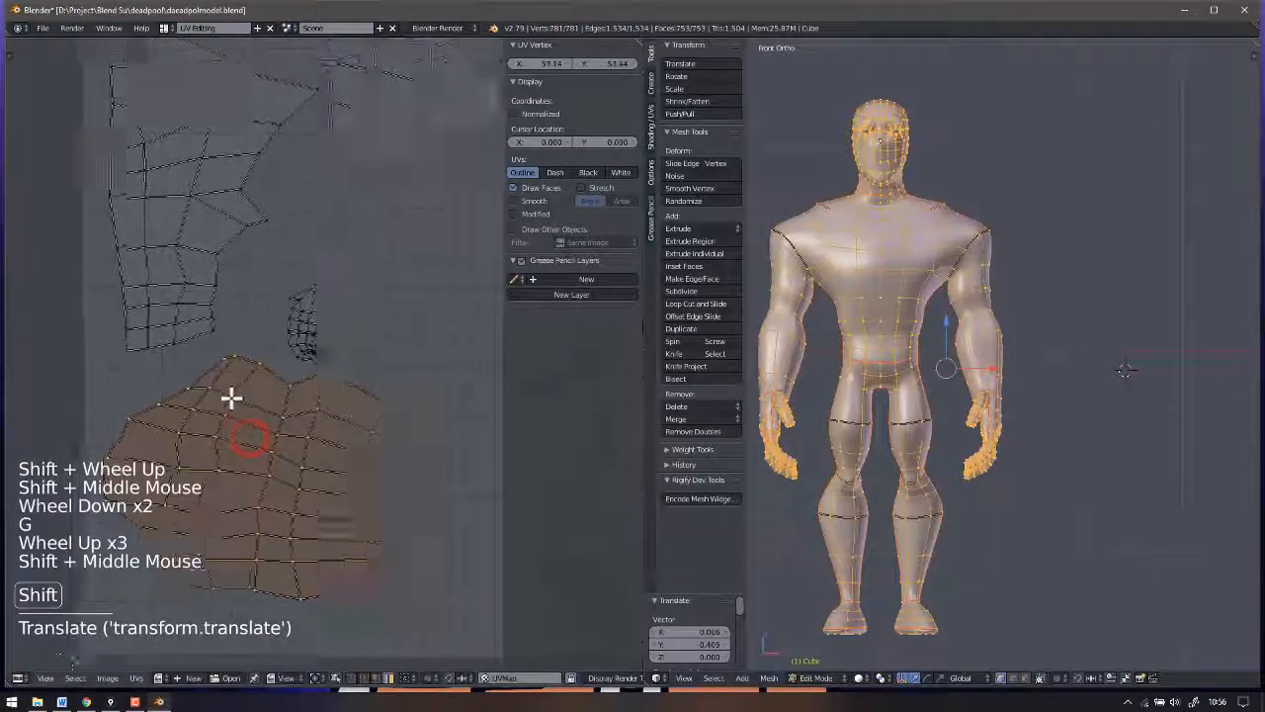
pyautogui.press('g')
pyautogui.scroll(-2, 227, 420)
# Select the small rounded UV island above the large one, enlarge it and place it in the gap beside the jagged island.
pyautogui.rightClick(281, 378)
pyautogui.press('g')
pyautogui.click(306, 333)
pyautogui.press('s')
pyautogui.click(326, 331)
pyautogui.keyDown('shift'); pyautogui.moveTo(301, 331); pyautogui.dragTo(308, 380, button='middle'); pyautogui.keyUp('shift')
pyautogui.press('g')
pyautogui.click(327, 367)
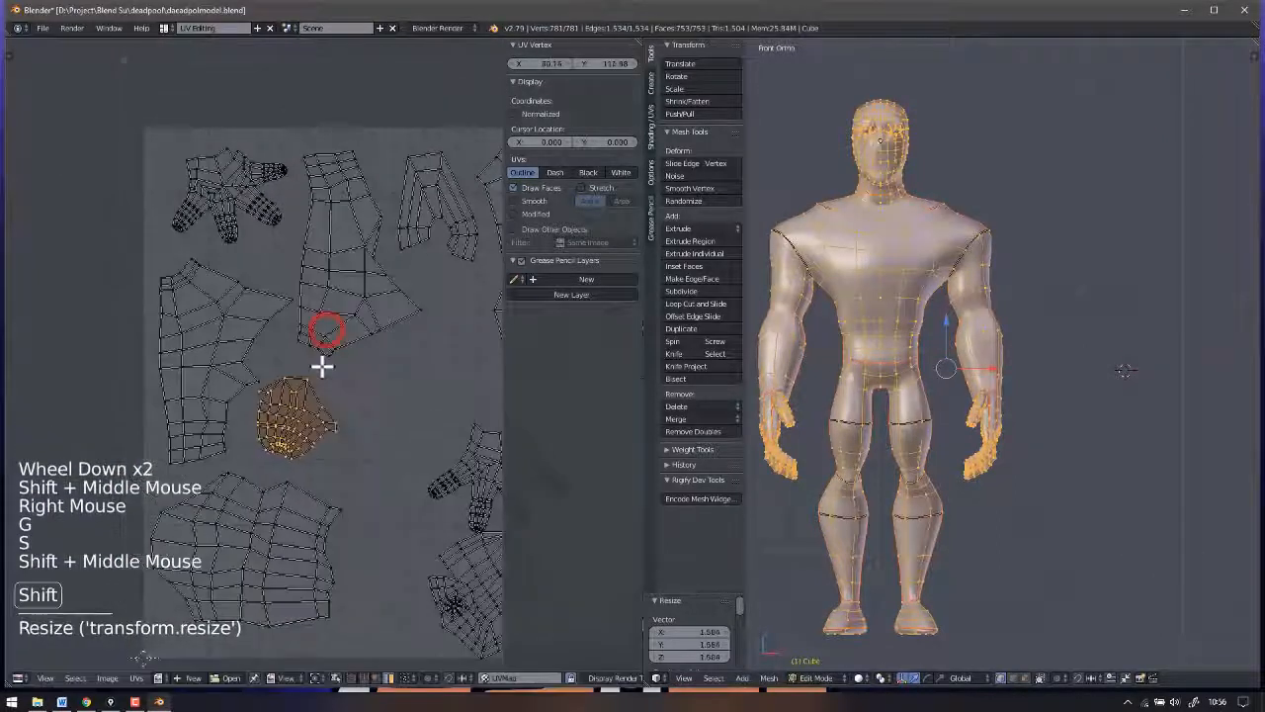
# Select the jagged UV island at the left edge and scale it to 1.037.
pyautogui.rightClick(198, 320)
pyautogui.press('s')
pyautogui.click(327, 263)
# Select the upright UV island with the pointed lower corner, rescale it and fit it beside the forked island.
pyautogui.rightClick(326, 263)
pyautogui.press('s')
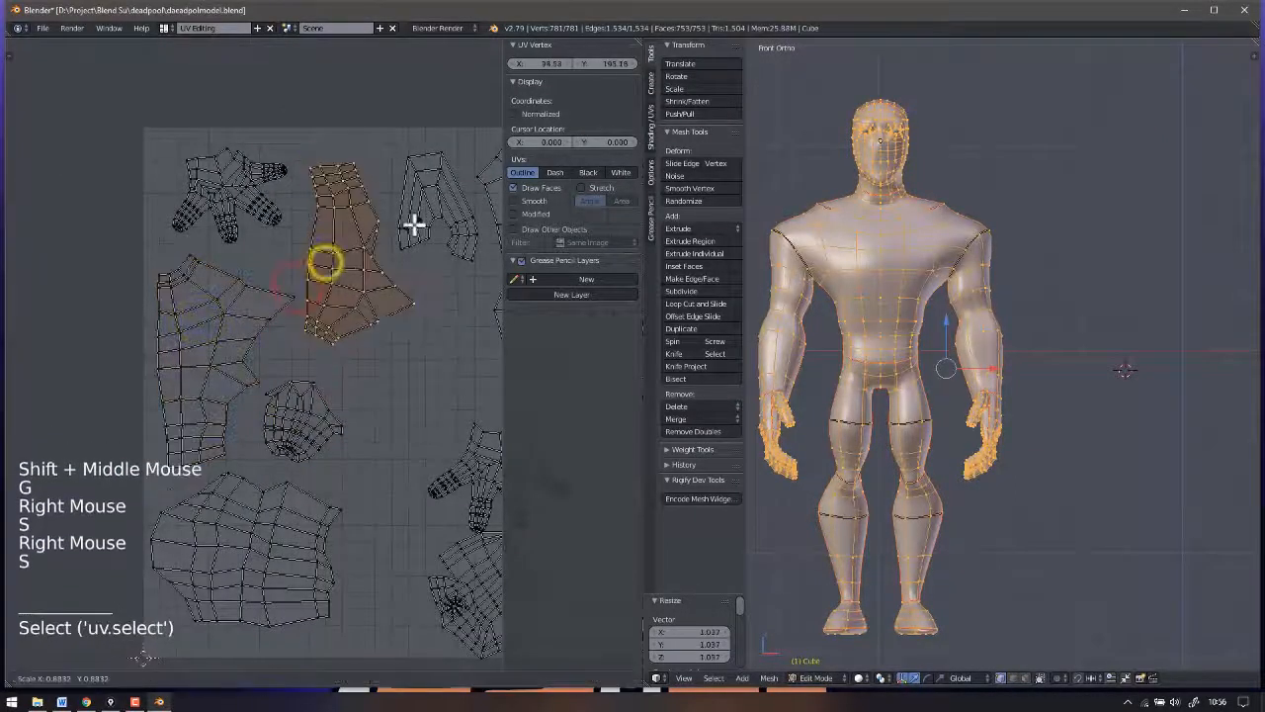
pyautogui.click(416, 225)
pyautogui.press('g')
pyautogui.click(432, 178)
pyautogui.press('s')
pyautogui.click(452, 164)
# Select the lower hand's UV island, rescale it and move it up below the forked island.
pyautogui.keyDown('shift'); pyautogui.moveTo(347, 292); pyautogui.dragTo(255, 200, button='middle'); pyautogui.keyUp('shift')
pyautogui.rightClick(413, 372)
pyautogui.keyDown('shift'); pyautogui.moveTo(413, 345); pyautogui.dragTo(288, 386, button='middle'); pyautogui.keyUp('shift')
pyautogui.press('g')
pyautogui.click(307, 300)
pyautogui.press('s')
pyautogui.click(425, 257)
pyautogui.press('g')
pyautogui.click(460, 313)
# Select the small coffin-shaped UV island in the lower right and move it up by 0.232 in Y.
pyautogui.rightClick(403, 576)
pyautogui.press('g')
pyautogui.click(385, 404)
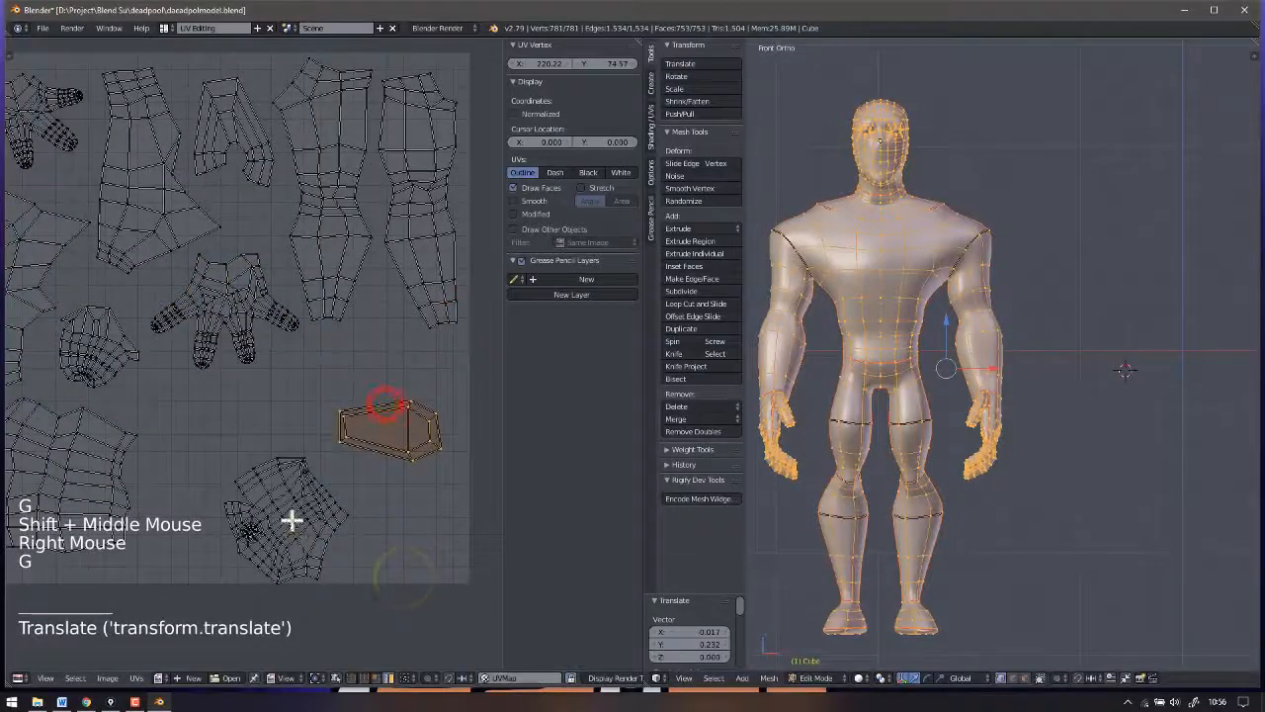
# Select the head's UV island, enlarge it, move it up and rotate it by about 36 degrees.
pyautogui.rightClick(293, 520)
pyautogui.press('s')
pyautogui.click(384, 386)
pyautogui.press('g')
pyautogui.click(392, 331)
pyautogui.press('r')
pyautogui.click(422, 433)
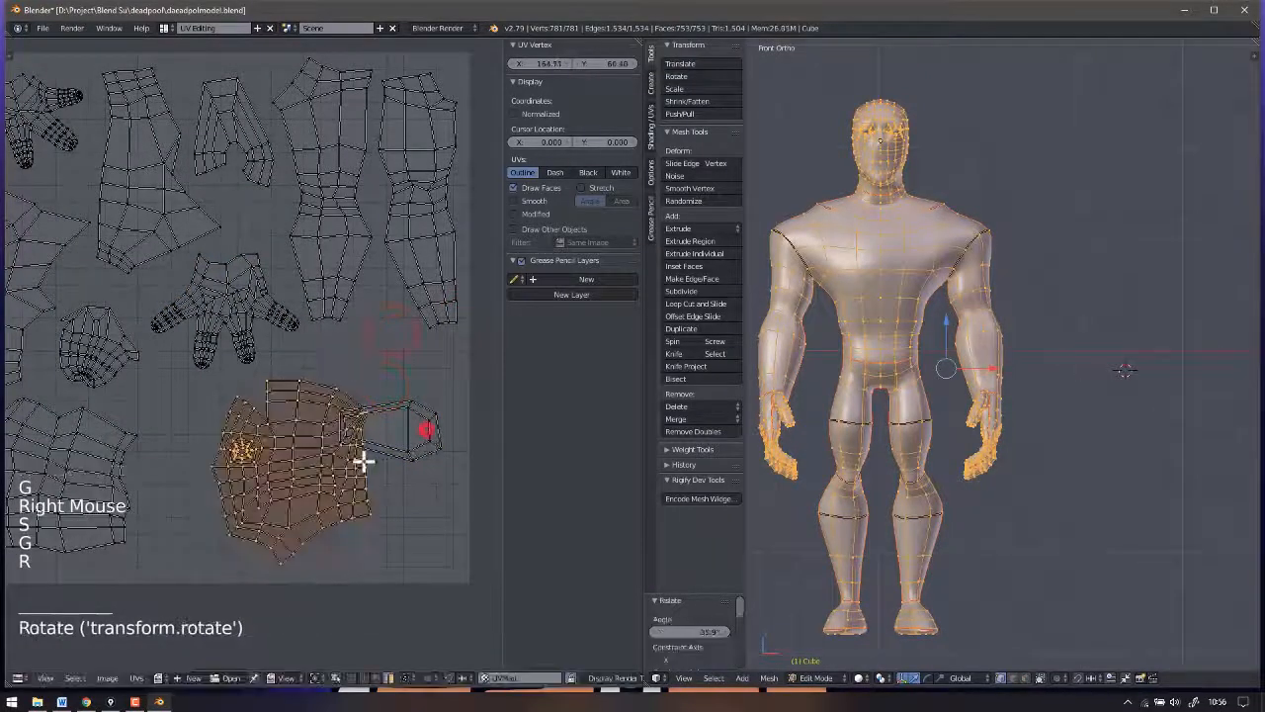
# Compare the head's UV island with the model's face, enlarge the island further and move it up and left.
pyautogui.scroll(1, 293, 469)
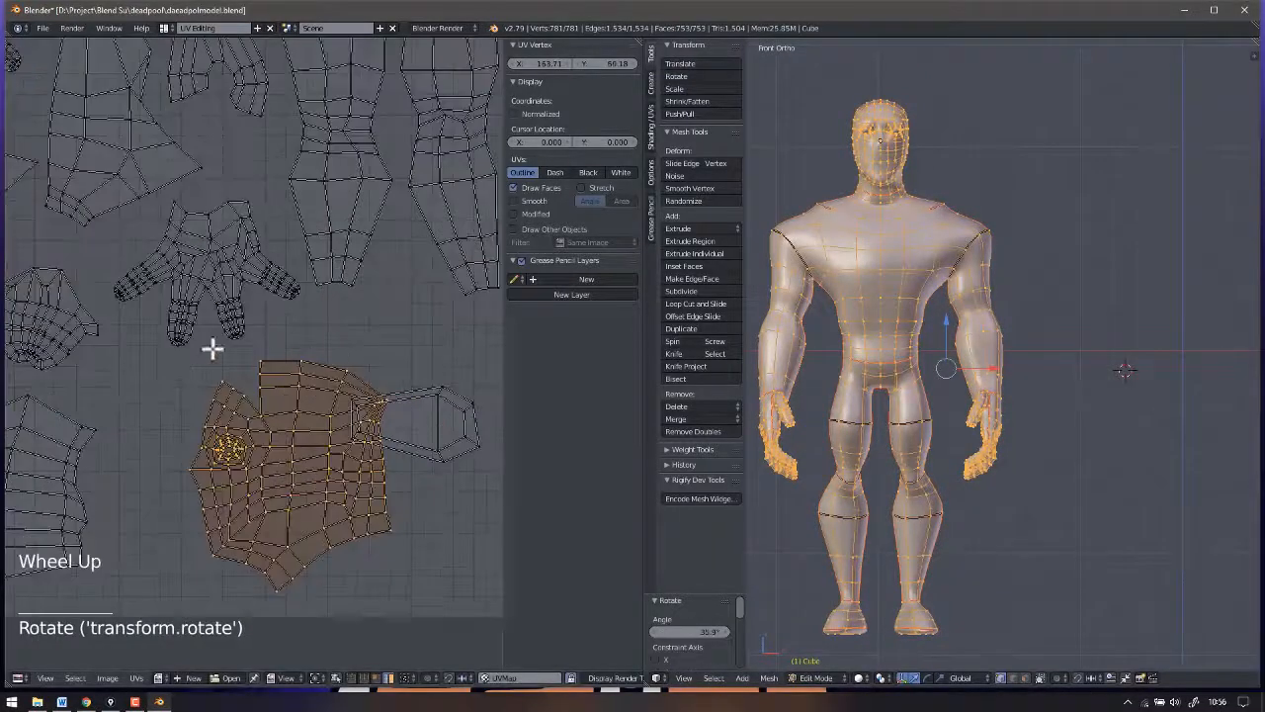
pyautogui.scroll(8, 866, 131)
pyautogui.keyDown('shift'); pyautogui.moveTo(866, 131); pyautogui.dragTo(969, 158, button='middle'); pyautogui.keyUp('shift')
pyautogui.scroll(1, 968, 158)
pyautogui.keyDown('shift'); pyautogui.moveTo(968, 159); pyautogui.dragTo(1073, 191, button='middle'); pyautogui.keyUp('shift')
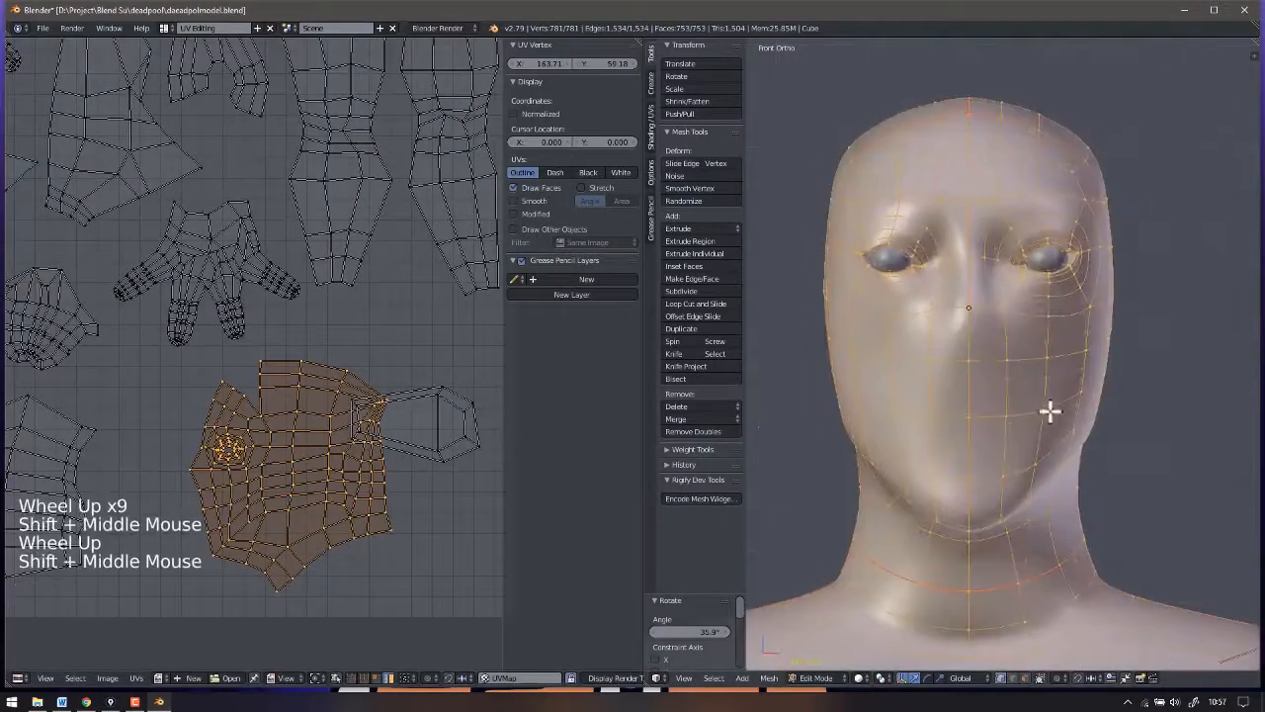
pyautogui.scroll(-4, 271, 398)
pyautogui.keyDown('shift'); pyautogui.moveTo(271, 398); pyautogui.dragTo(243, 395, button='middle'); pyautogui.keyUp('shift')
pyautogui.scroll(2, 302, 333)
pyautogui.press('s')
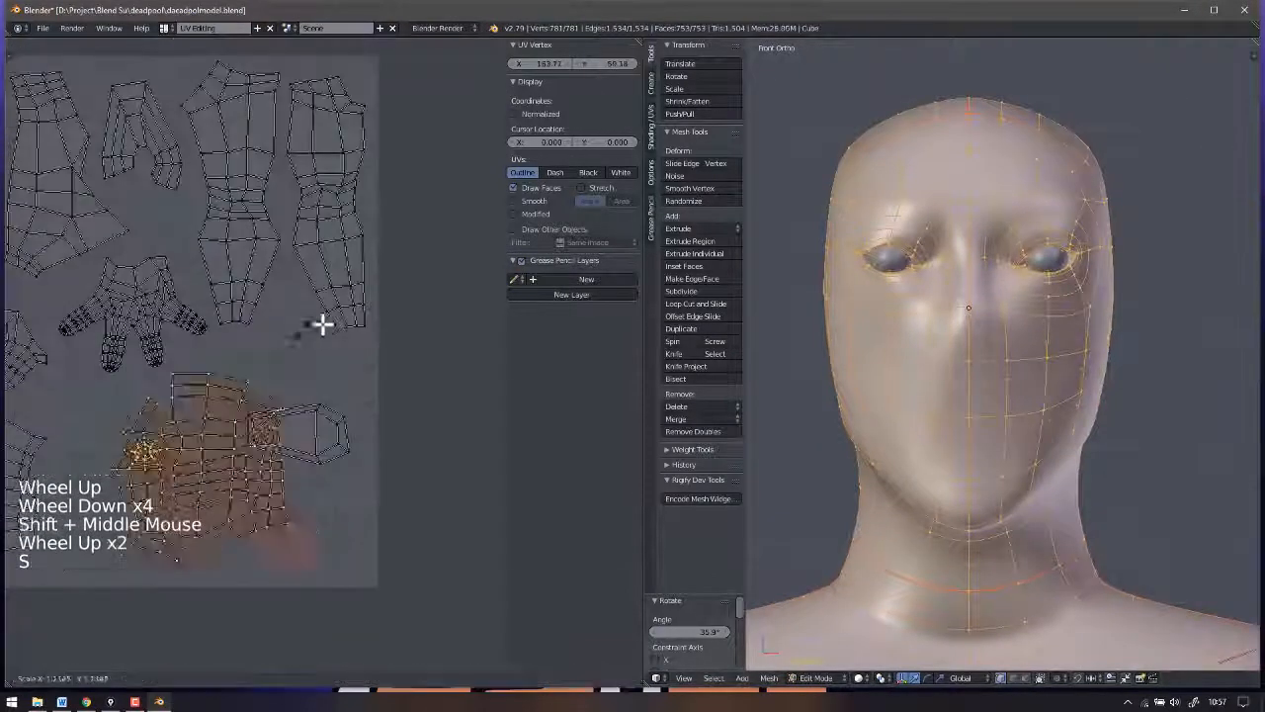
pyautogui.click(327, 325)
pyautogui.press('g')
pyautogui.click(307, 300)
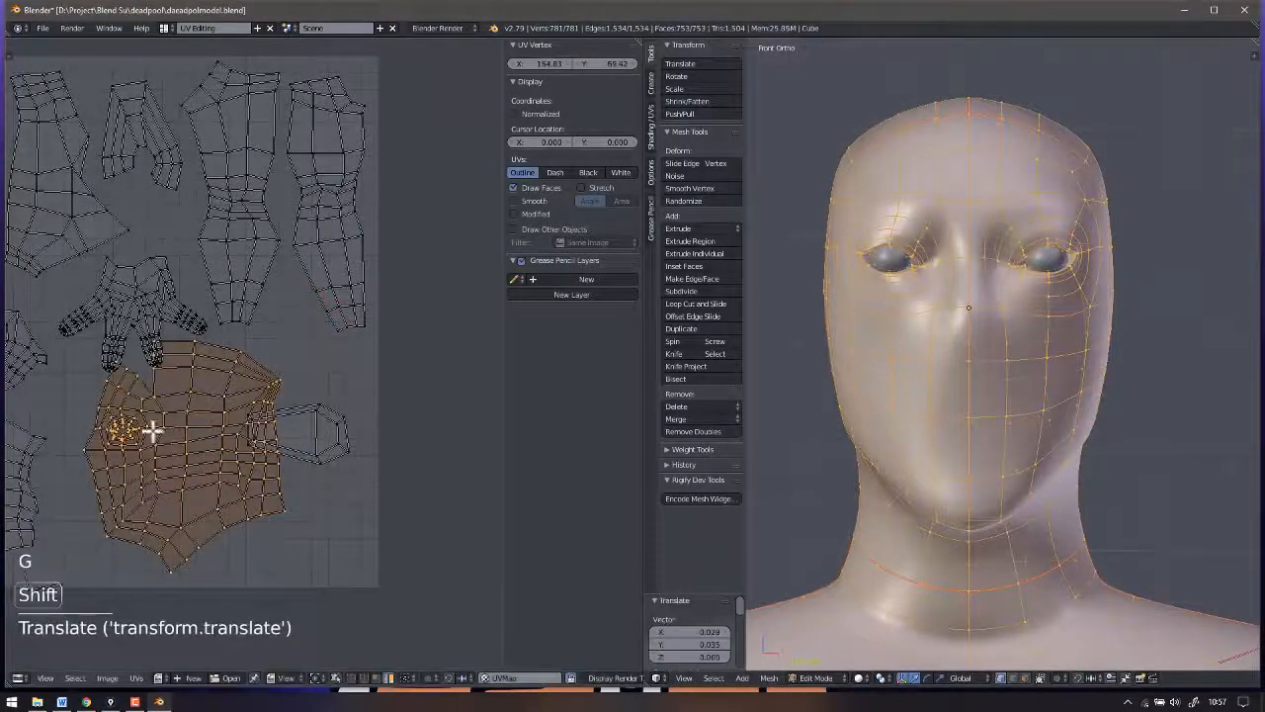
# Rescale the head's UV island again in two passes and reposition it in the free space of the lower middle.
pyautogui.keyDown('shift'); pyautogui.moveTo(236, 351); pyautogui.dragTo(292, 387, button='middle'); pyautogui.keyUp('shift')
pyautogui.press('s')
pyautogui.press('g')
pyautogui.click(303, 359)
pyautogui.press('s')
pyautogui.click(353, 330)
pyautogui.press('g')
pyautogui.click(348, 336)
# Select the hand island overlapping the head, rescale it and move it to the lower right of the head's island.
pyautogui.rightClick(224, 318)
pyautogui.keyDown('shift'); pyautogui.moveTo(188, 310); pyautogui.dragTo(242, 423, button='middle'); pyautogui.keyUp('shift')
pyautogui.press('s')
pyautogui.click(322, 355)
pyautogui.keyDown('shift'); pyautogui.moveTo(327, 472); pyautogui.dragTo(309, 356, button='middle'); pyautogui.keyUp('shift')
pyautogui.press('g')
pyautogui.click(459, 569)
pyautogui.press('g')
pyautogui.click(409, 514)
# Select the head's UV island and shift it into the space freed by the hand island.
pyautogui.rightClick(303, 432)
pyautogui.keyDown('shift'); pyautogui.moveTo(347, 434); pyautogui.dragTo(408, 424, button='middle'); pyautogui.keyUp('shift')
pyautogui.press('g')
pyautogui.click(385, 429)
pyautogui.keyDown('shift'); pyautogui.moveTo(384, 429); pyautogui.dragTo(412, 431, button='middle'); pyautogui.keyUp('shift')
pyautogui.press('g')
pyautogui.click(406, 405)
# Select the small rounded UV island beside the head, rescale it and fit it below the jagged island.
pyautogui.rightClick(194, 340)
pyautogui.press('g')
pyautogui.click(184, 328)
pyautogui.press('s')
pyautogui.click(242, 298)
pyautogui.press('g')
pyautogui.click(235, 307)
# Select the wide rounded UV island at the lower left, scale it by about 0.9 and fit it into the corner of the UV space.
pyautogui.rightClick(158, 478)
pyautogui.press('s')
pyautogui.click(272, 353)
pyautogui.keyDown('shift'); pyautogui.moveTo(254, 386); pyautogui.dragTo(254, 367, button='middle'); pyautogui.keyUp('shift')
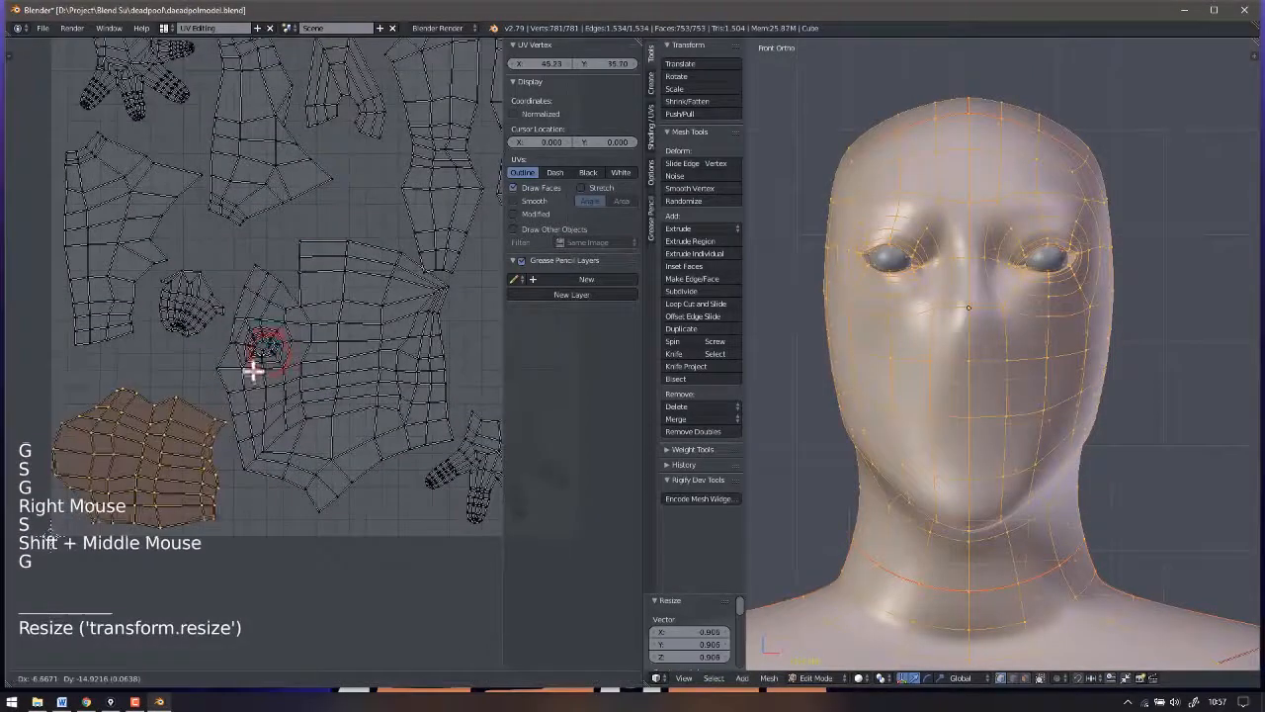
pyautogui.press('g')
pyautogui.press('g')
pyautogui.click(352, 347)
# Select the left one of the two tall leg islands at the upper right, scale it down slightly and reposition it near the upper edge.
pyautogui.keyDown('shift'); pyautogui.moveTo(435, 188); pyautogui.dragTo(319, 343, button='middle'); pyautogui.keyUp('shift')
pyautogui.rightClick(342, 330)
pyautogui.press('s')
pyautogui.click(413, 244)
pyautogui.press('g')
pyautogui.click(431, 198)
# Place the hand island in the lower-right corner of the UV space, below the narrow elongated island, and deselect all UVs.
pyautogui.scroll(-2, 432, 203)
pyautogui.click(379, 484)
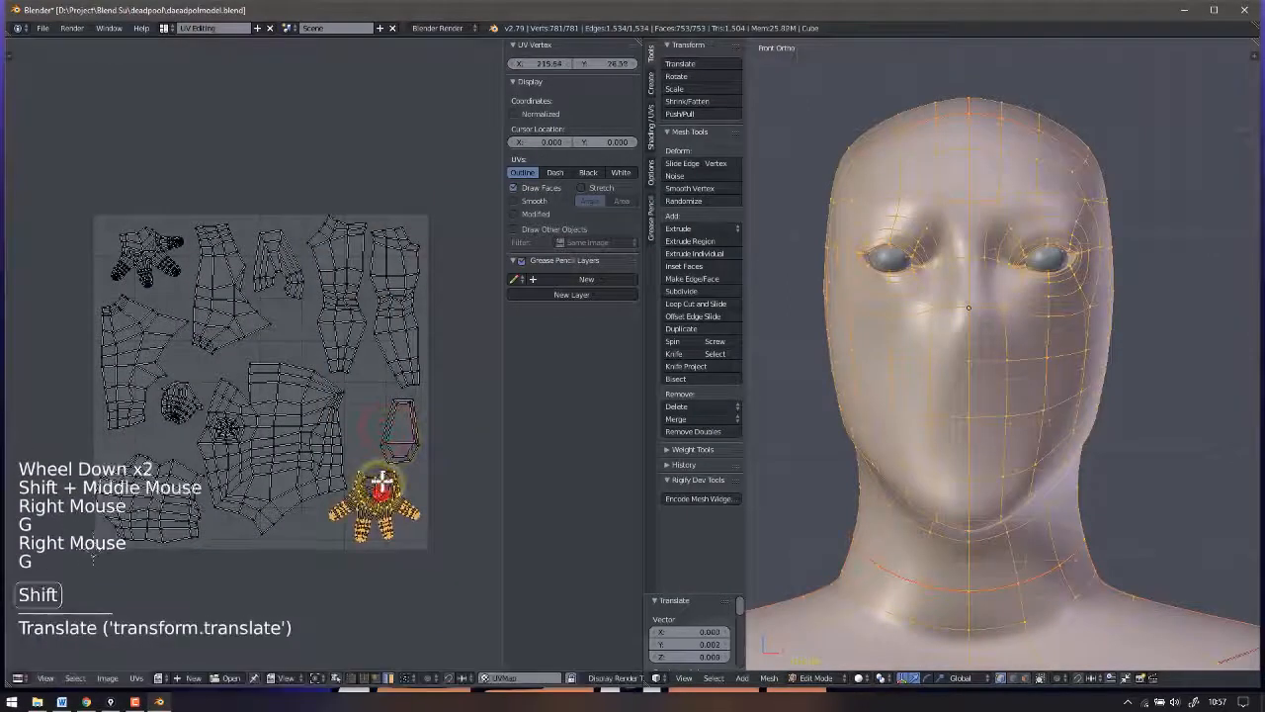
pyautogui.press('a')
pyautogui.keyDown('shift'); pyautogui.moveTo(367, 307); pyautogui.dragTo(352, 299, button='middle'); pyautogui.keyUp('shift')
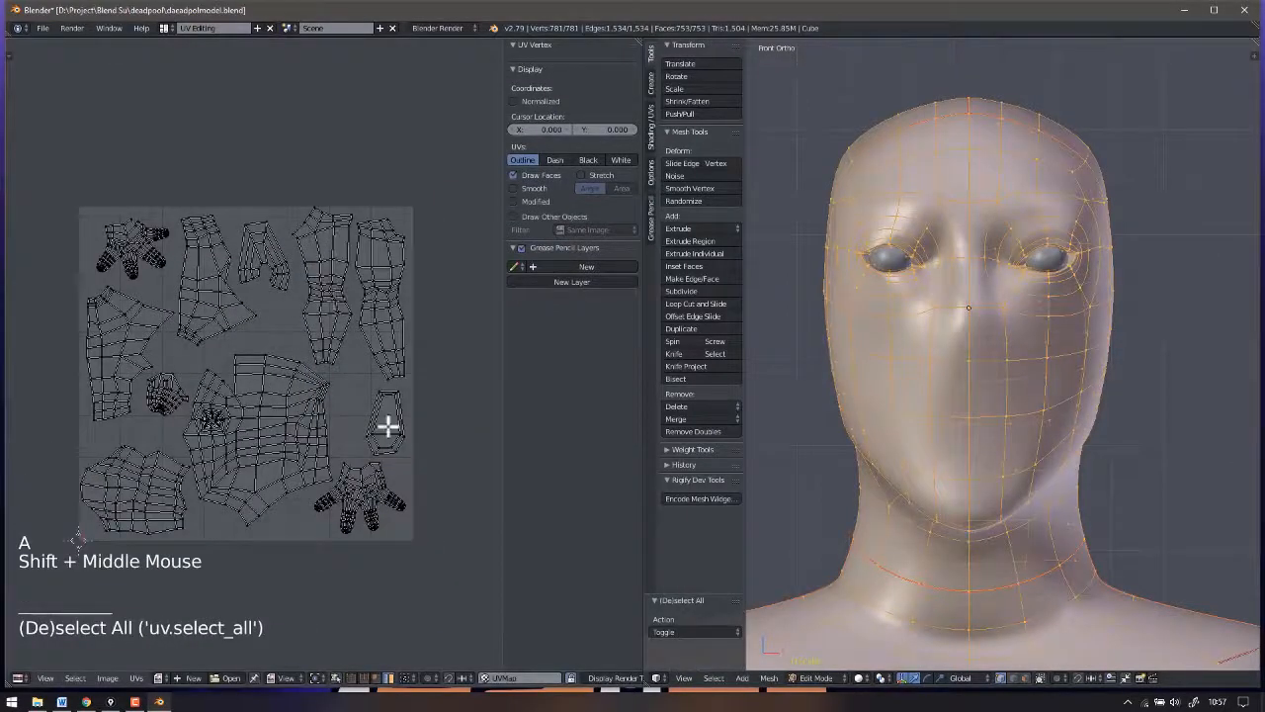
pyautogui.scroll(3, 294, 405)
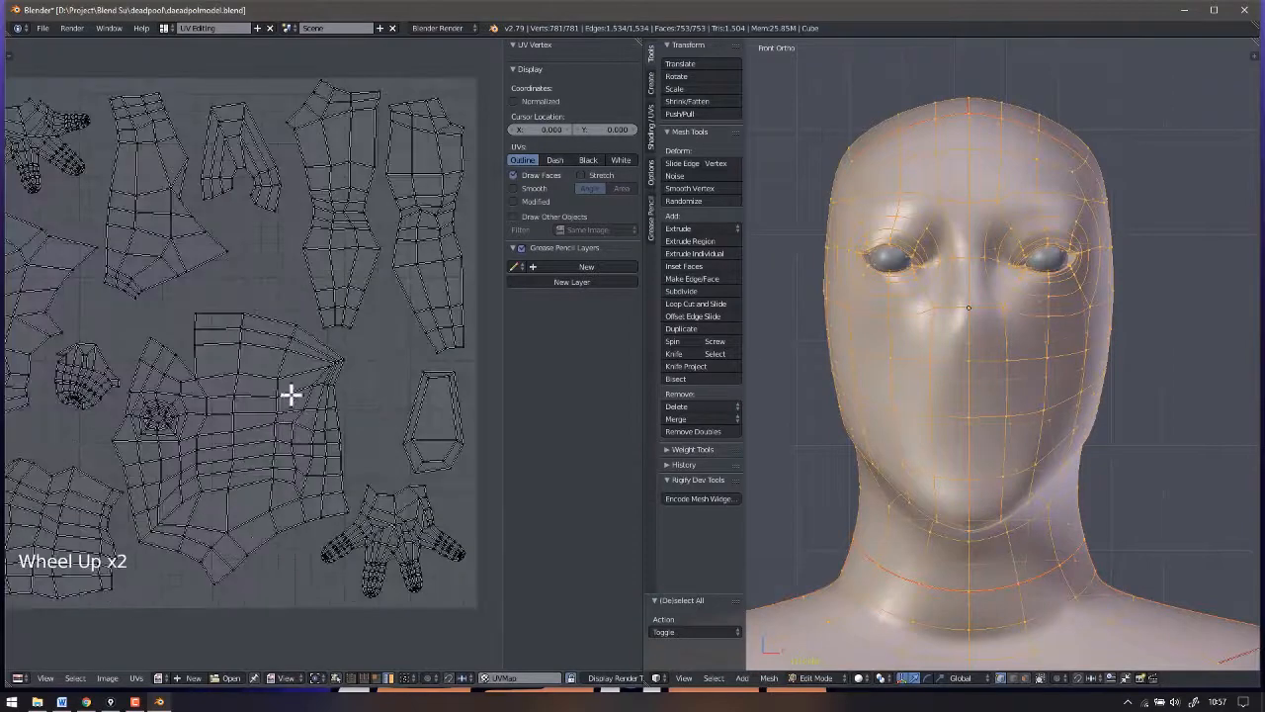
pyautogui.scroll(-4, 327, 263)
pyautogui.keyDown('shift'); pyautogui.moveTo(342, 350); pyautogui.dragTo(333, 355, button='middle'); pyautogui.keyUp('shift')
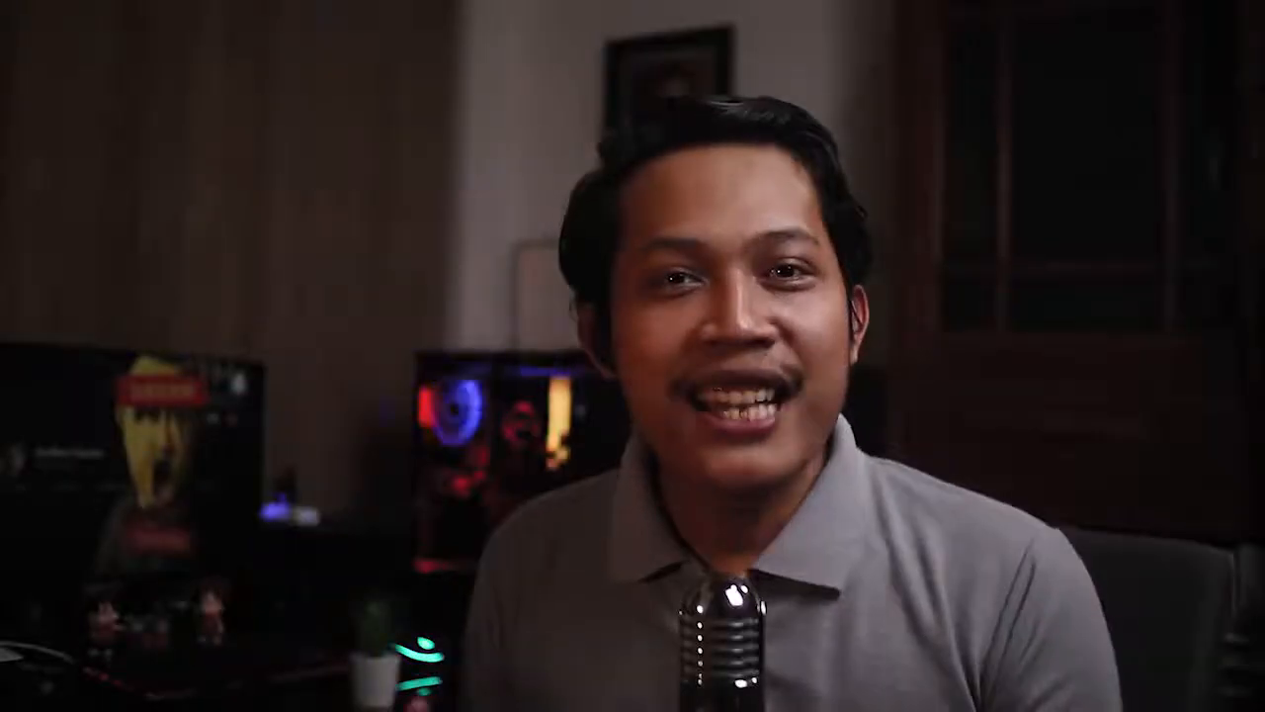